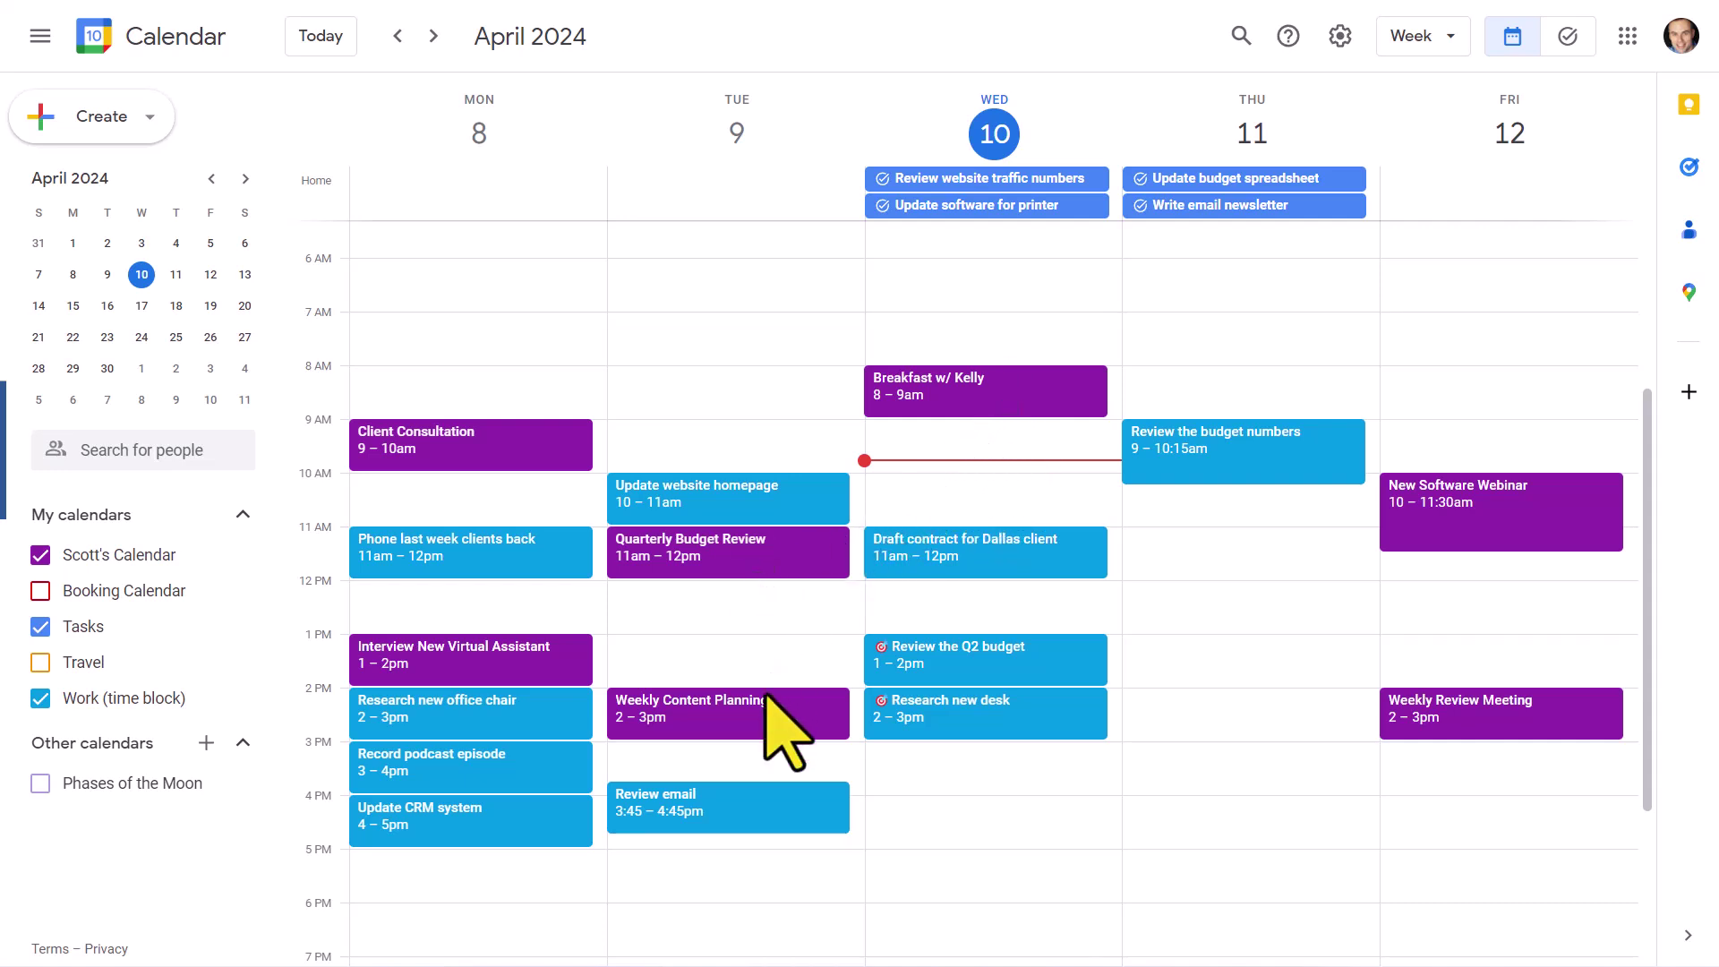
- Move Wednesday's 'Draft contract for Dallas client' event to the 10–11am slot
scroll(1126, 501, down, 1)
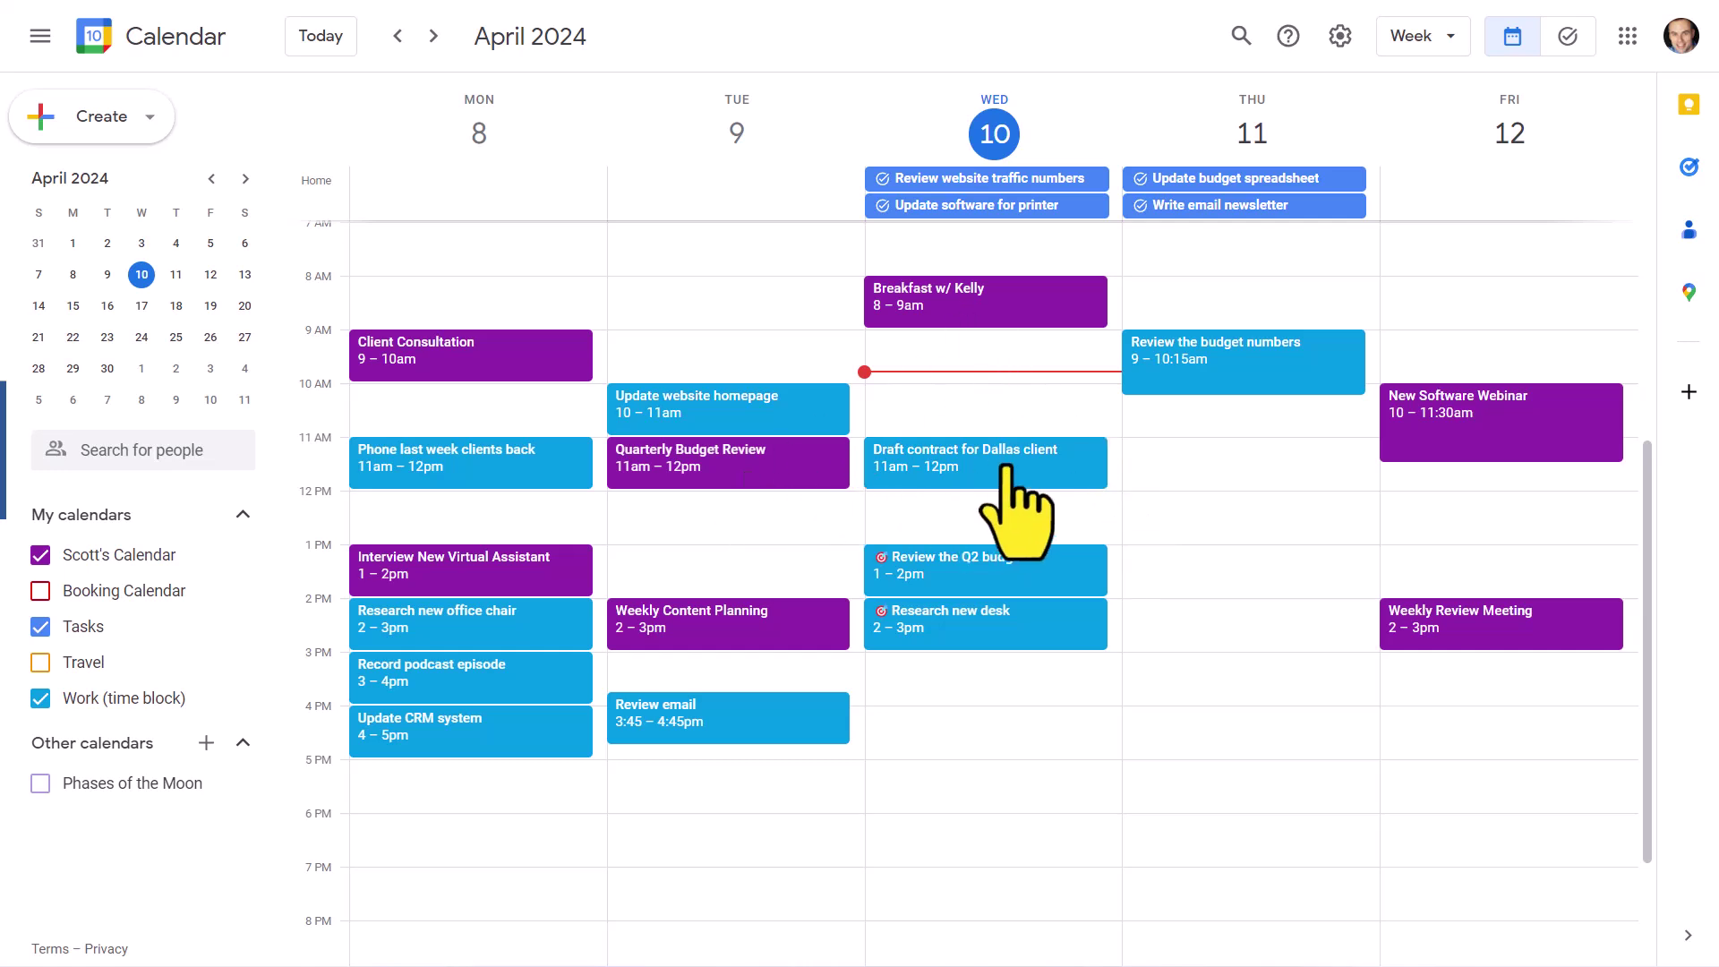
drag(1007, 468, 976, 394)
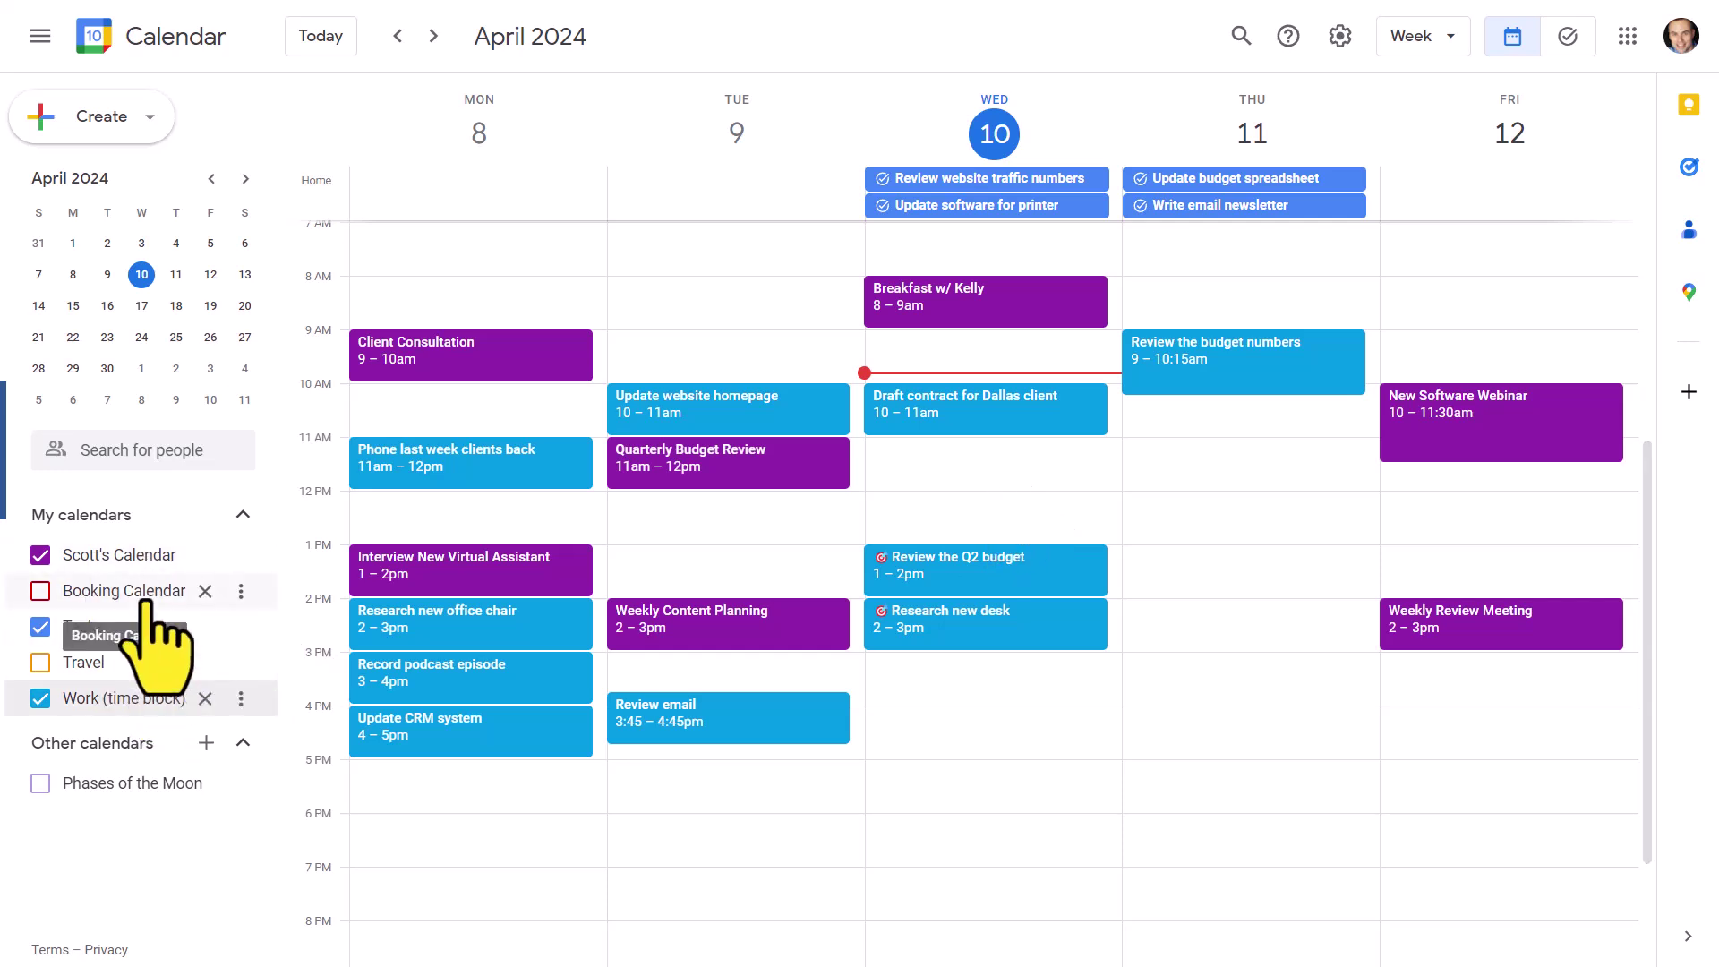
click(40, 698)
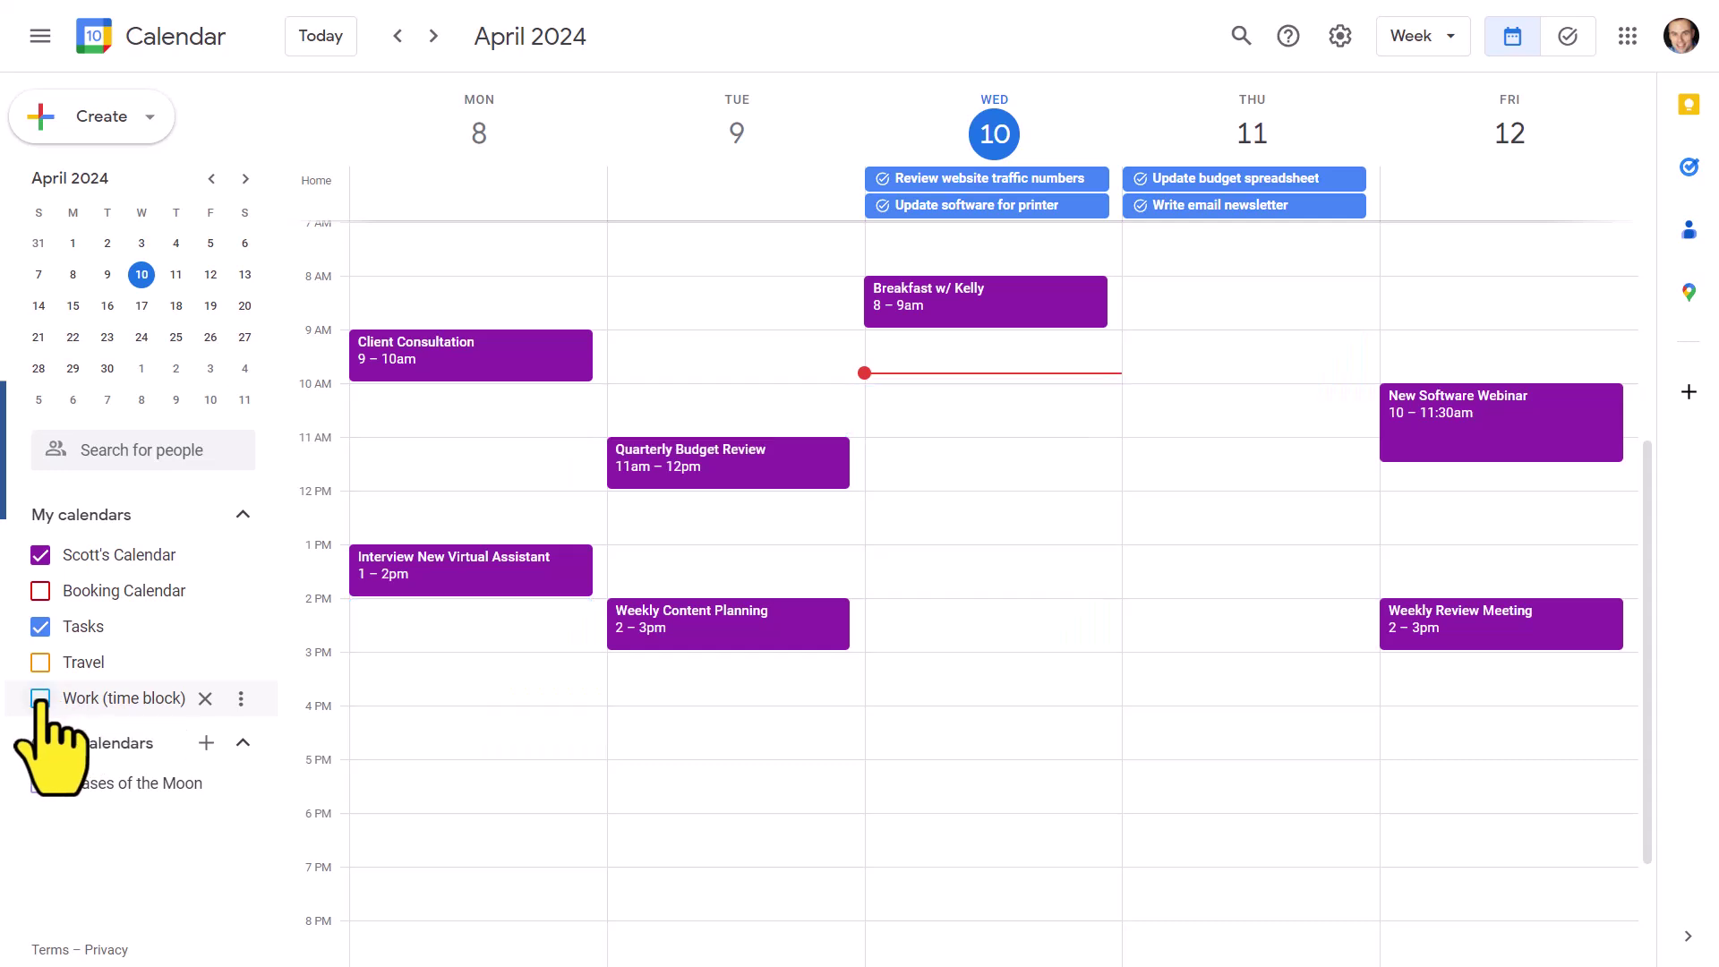
click(41, 698)
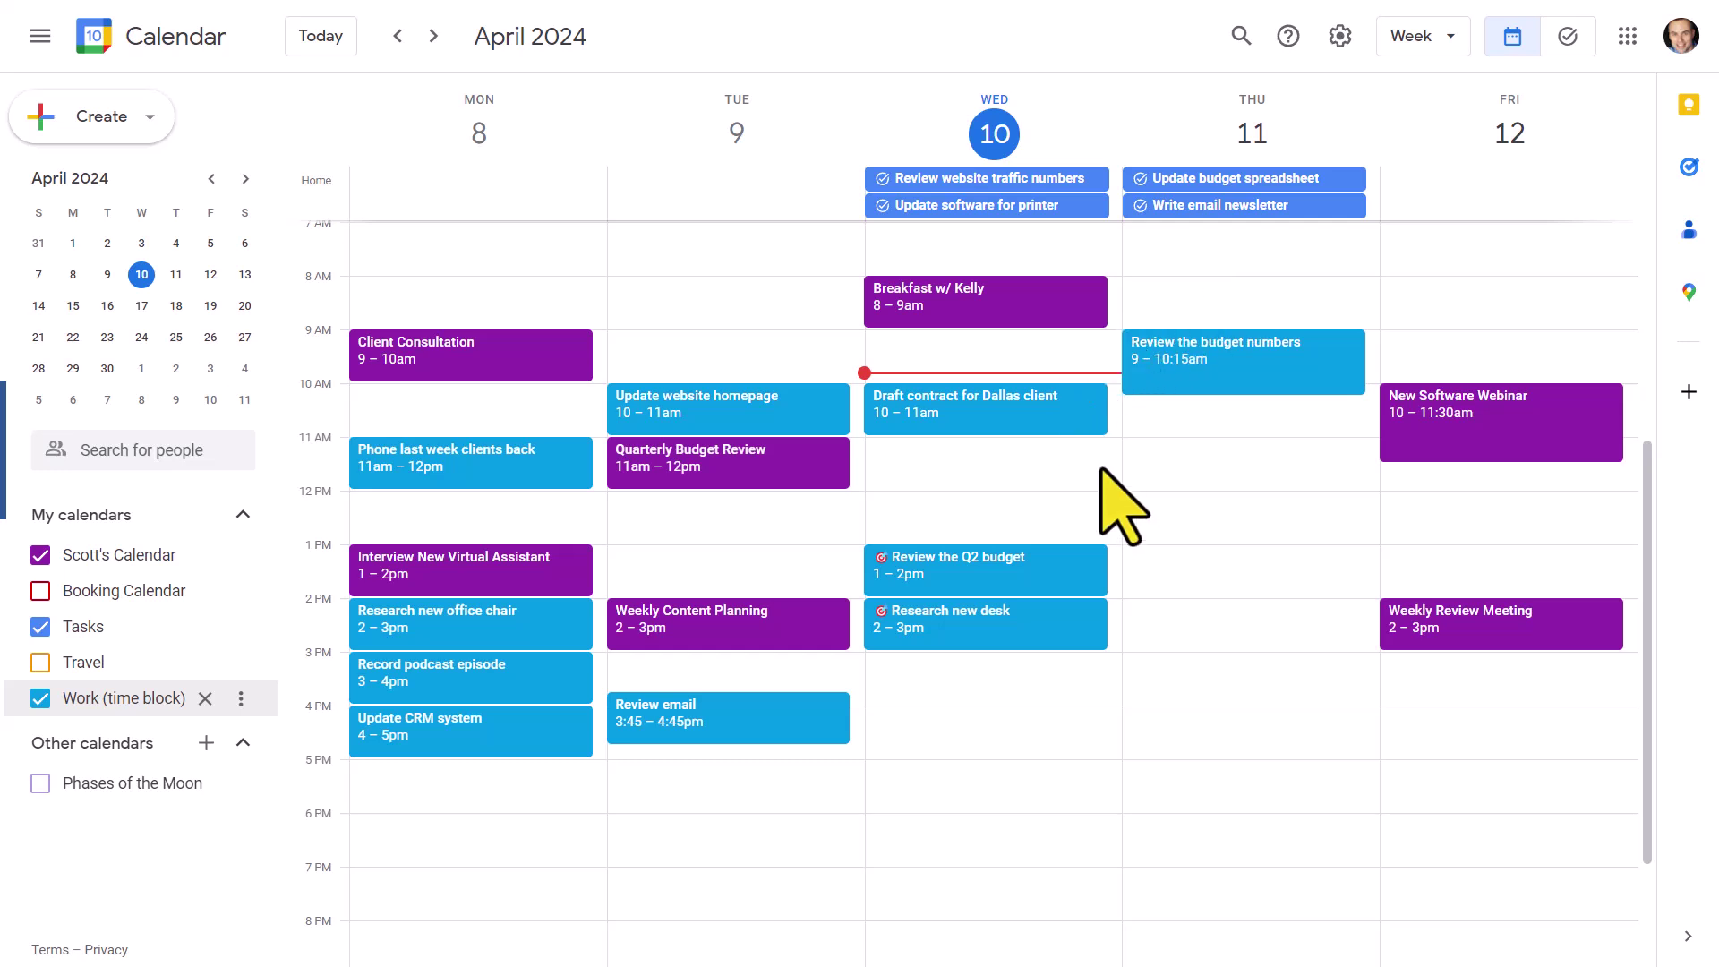
scroll(1101, 469, up, 1)
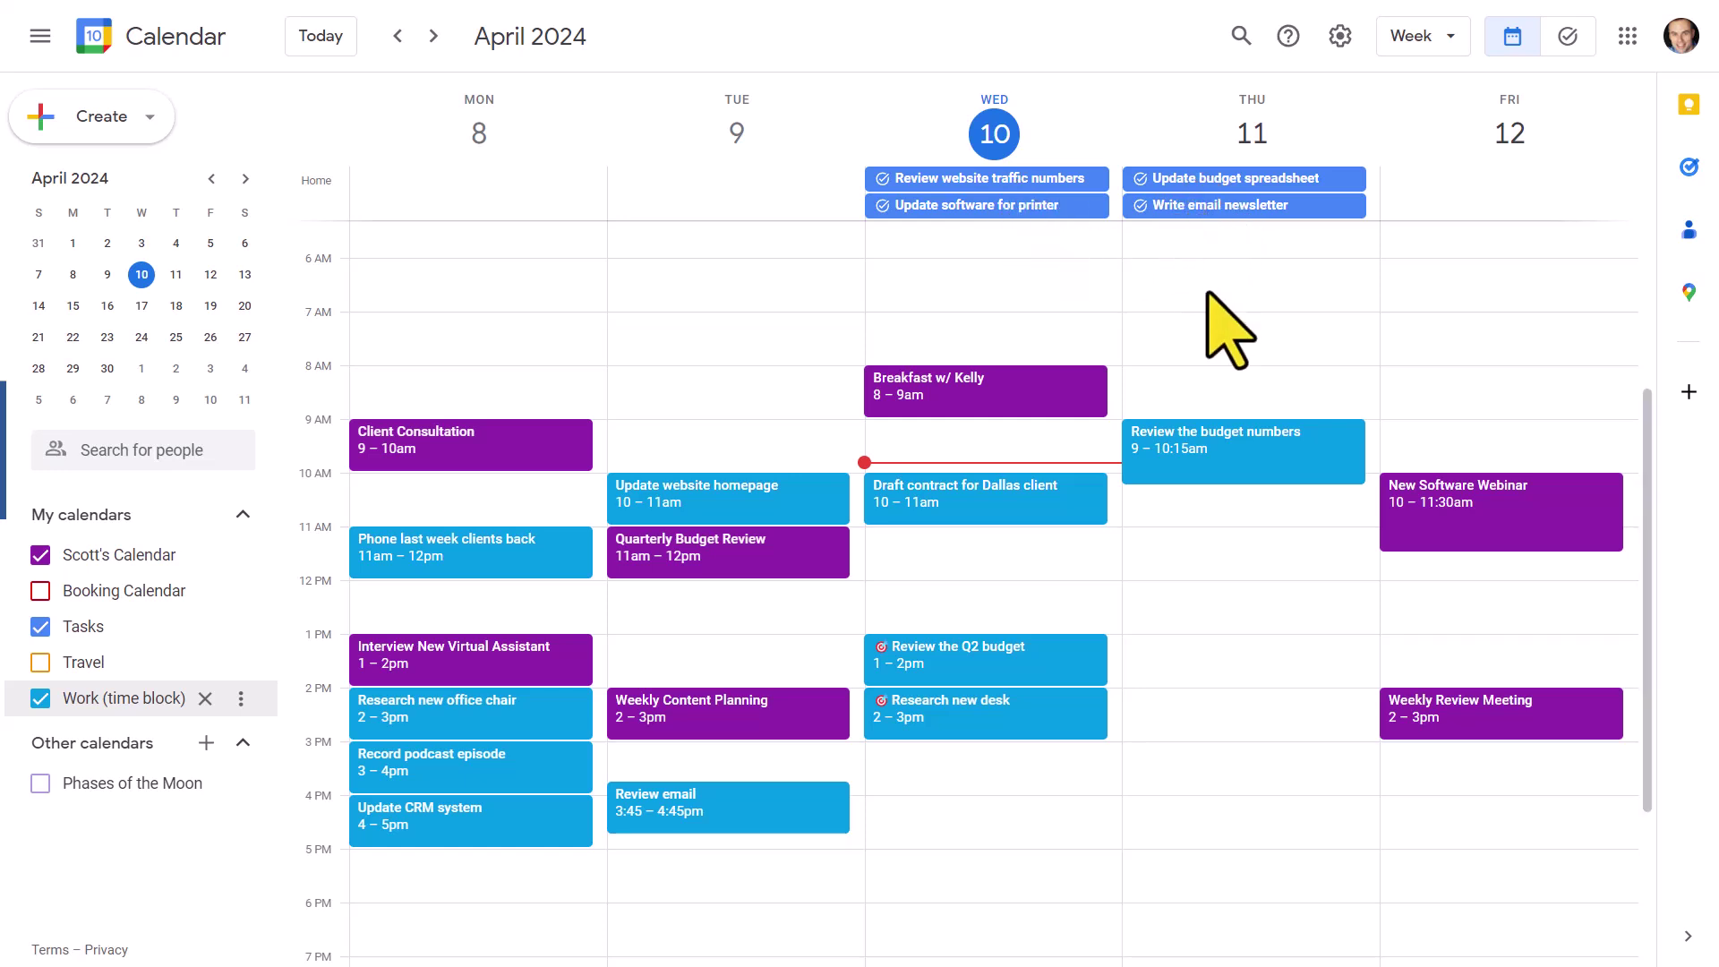
click(1184, 542)
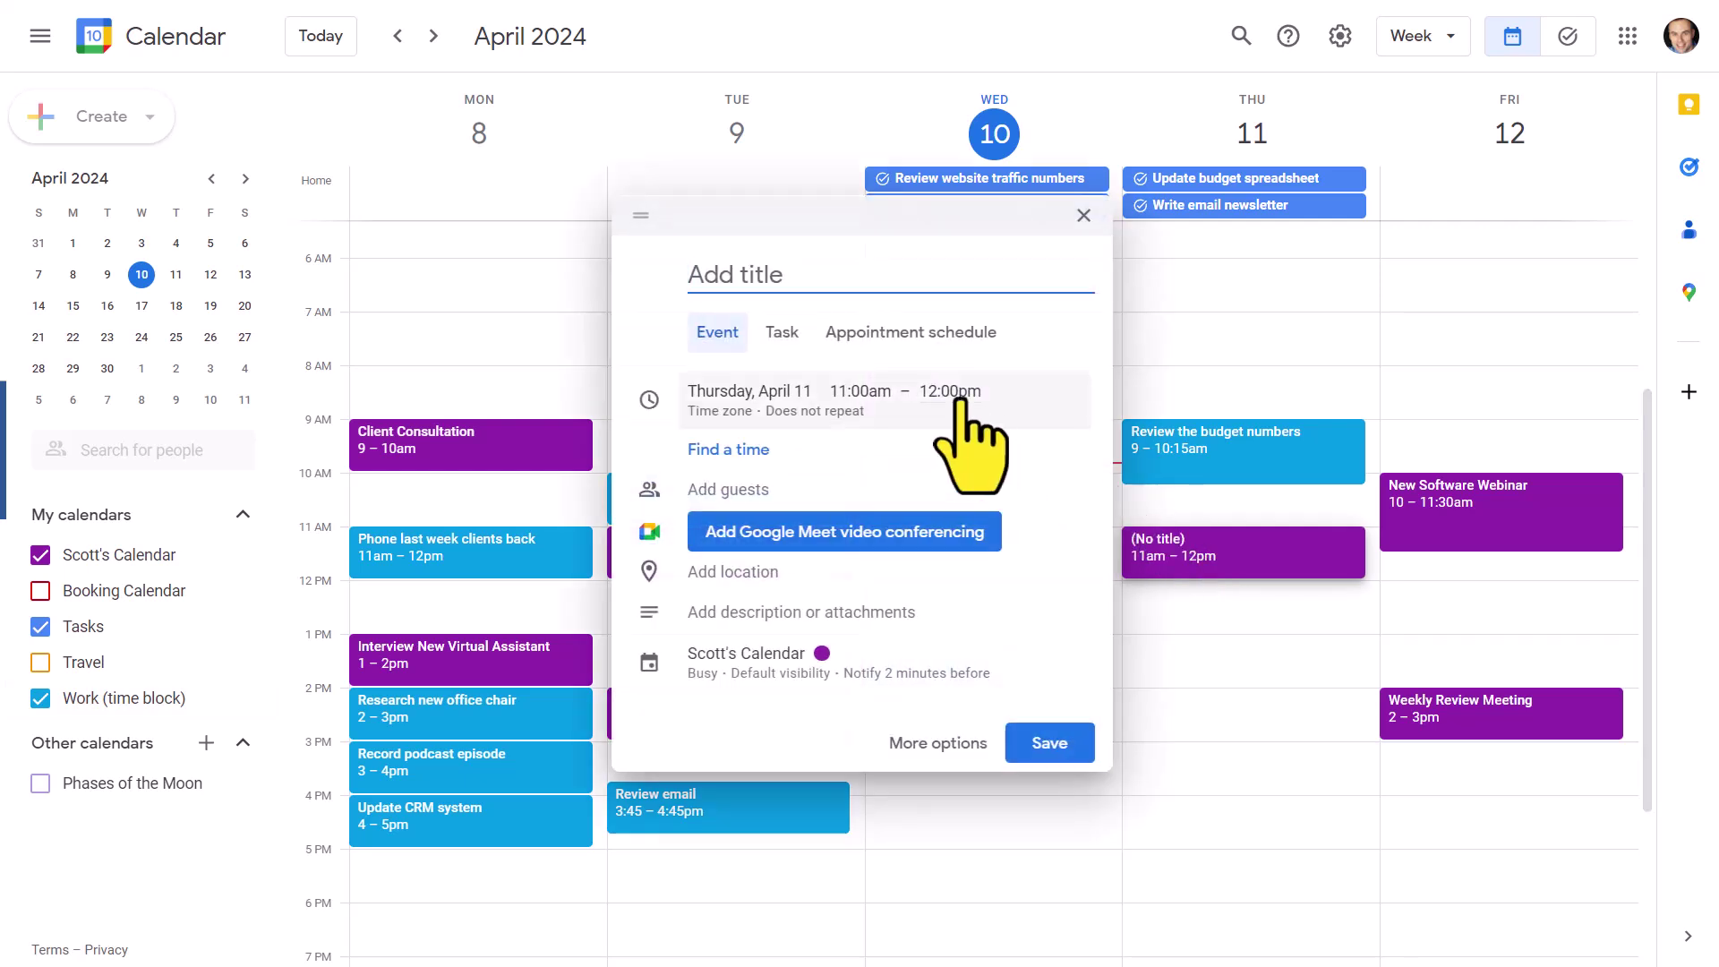
click(782, 334)
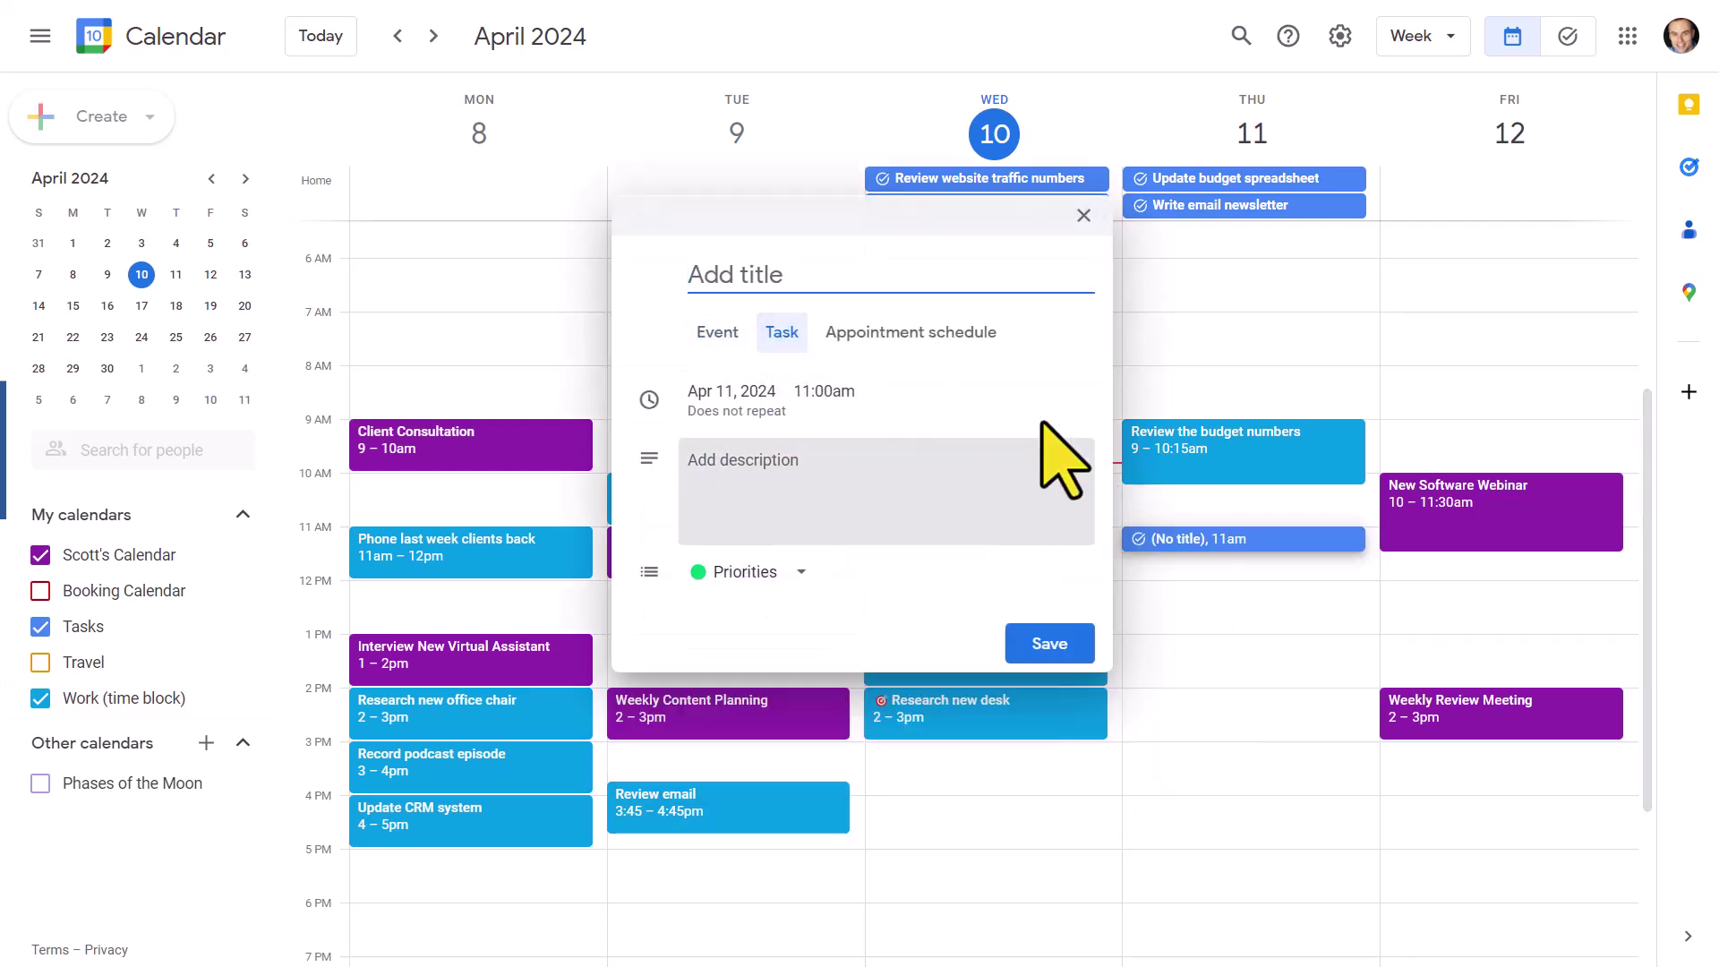
click(1083, 216)
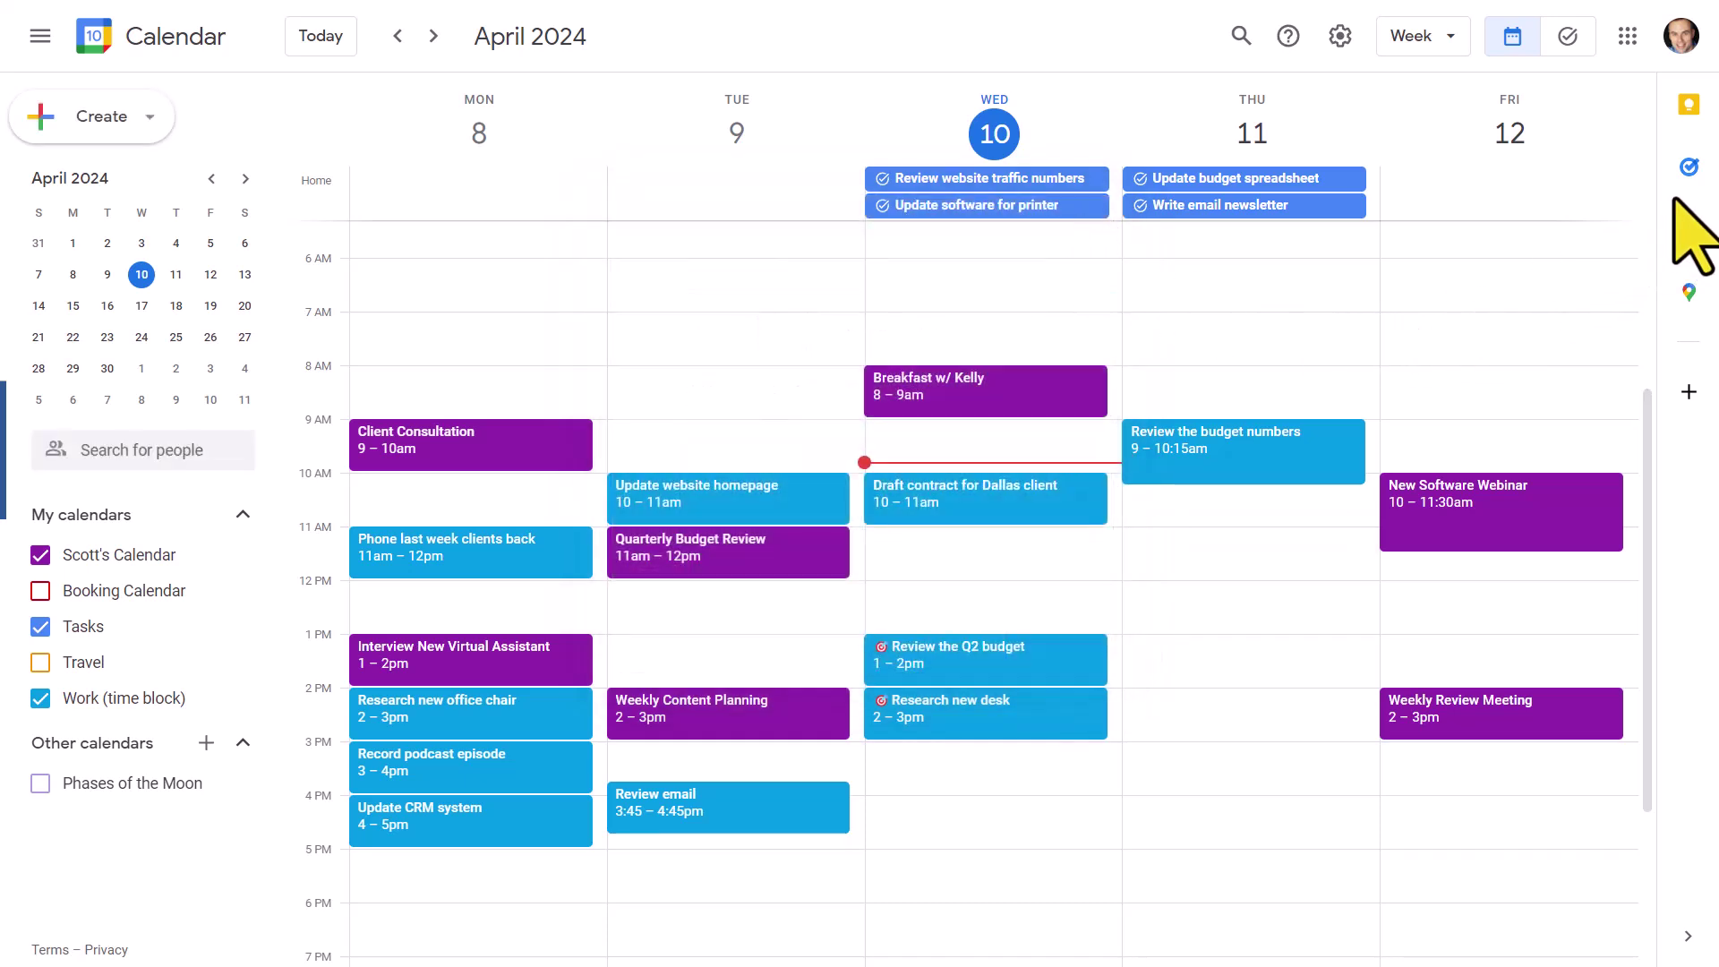
click(1688, 167)
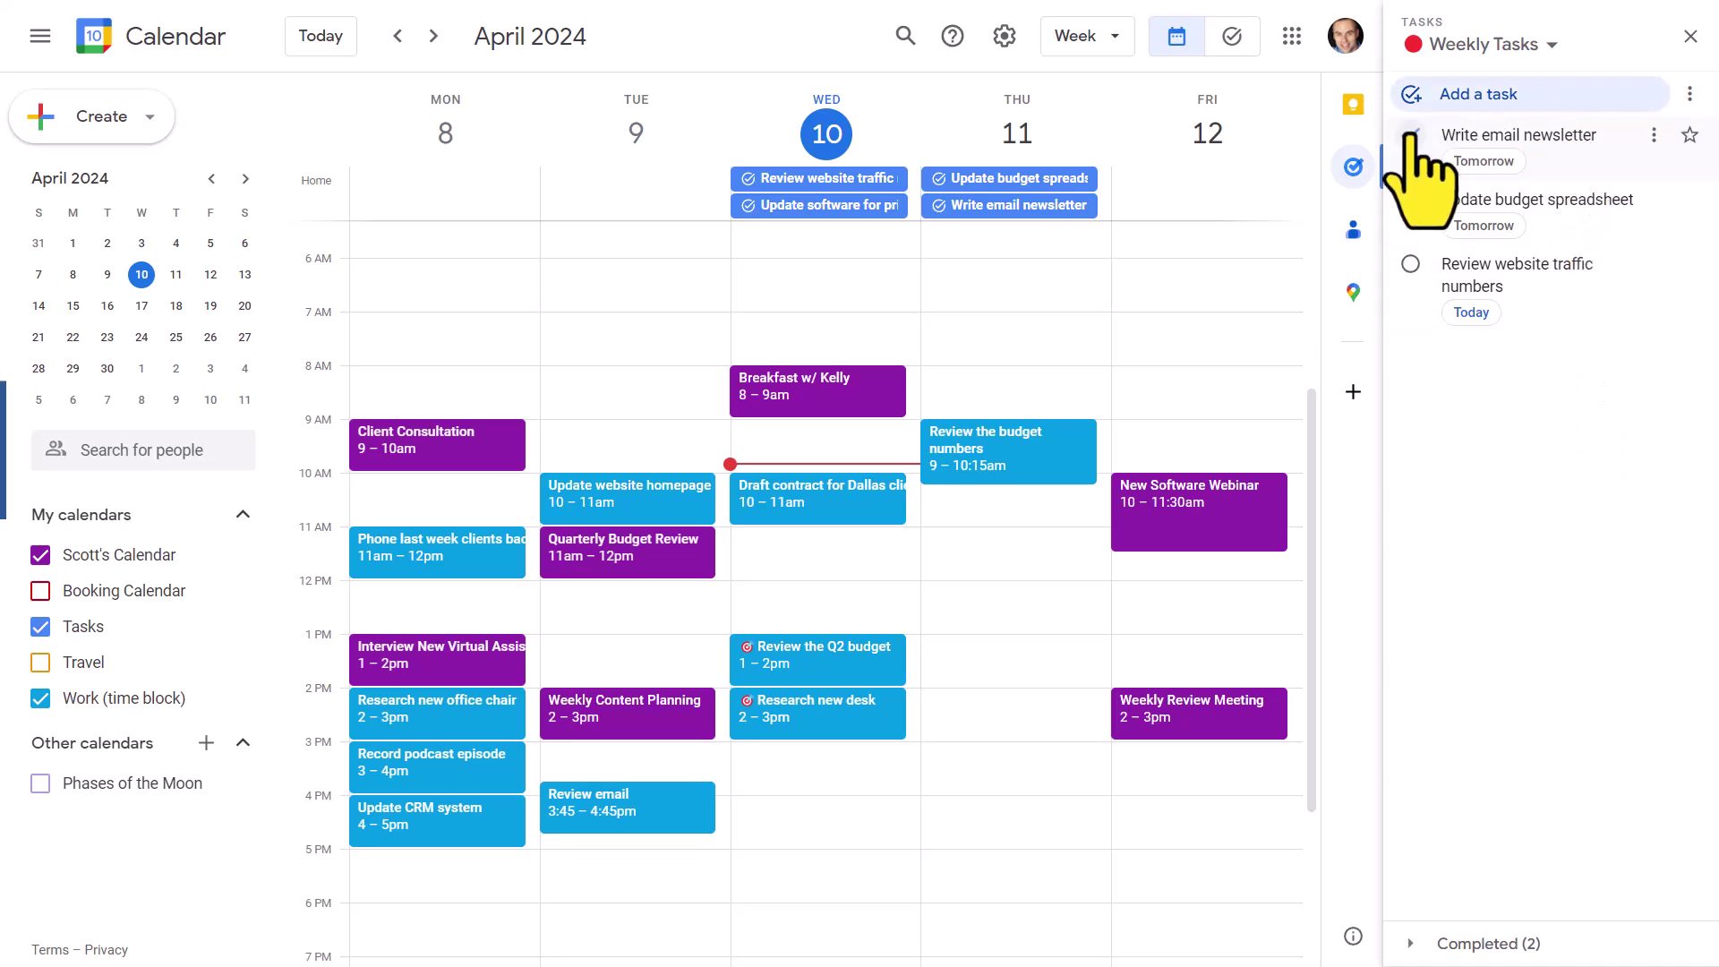
click(1690, 36)
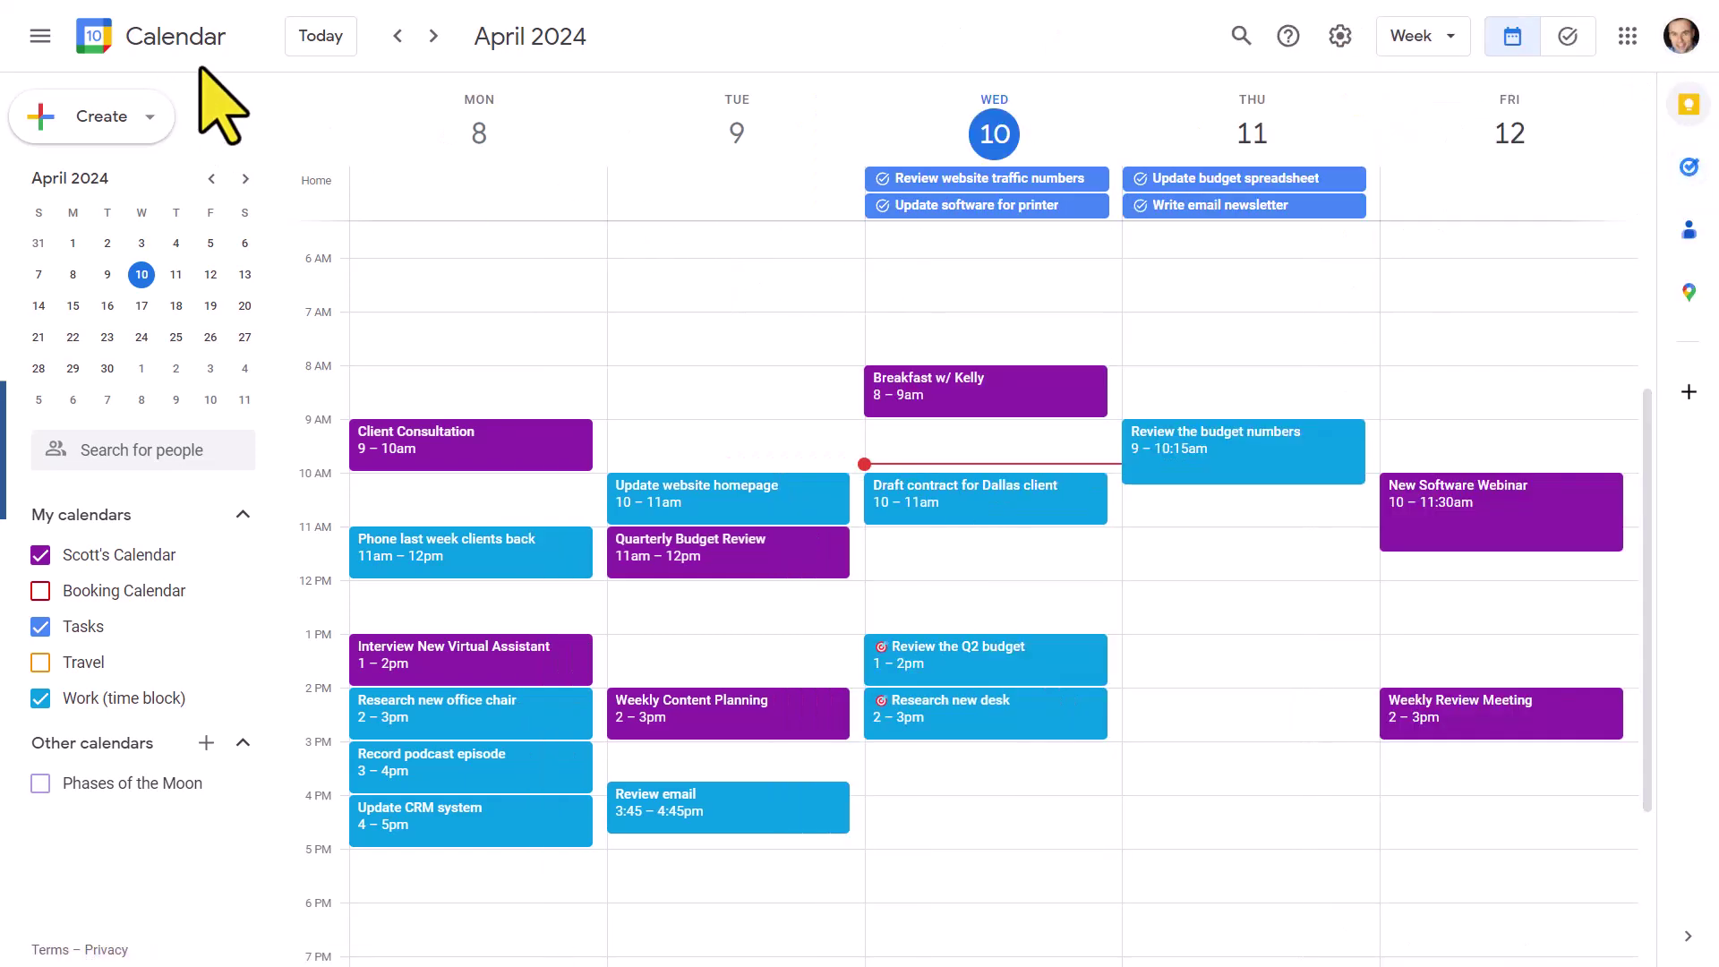
click(1569, 36)
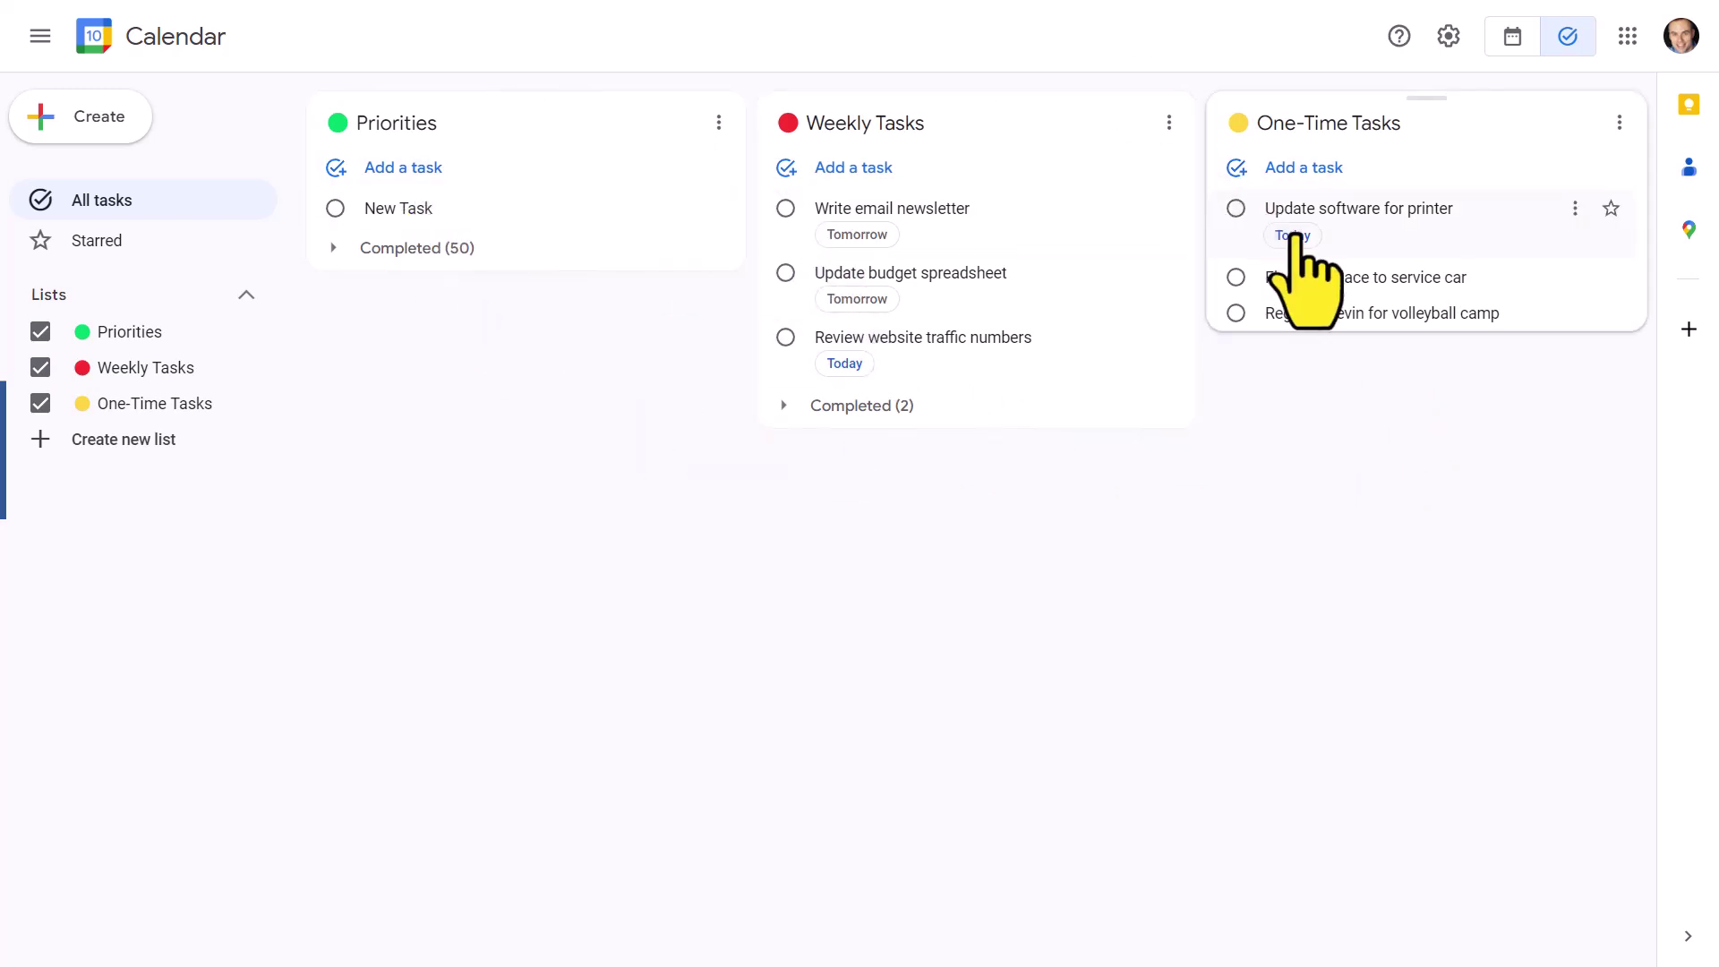
click(1512, 36)
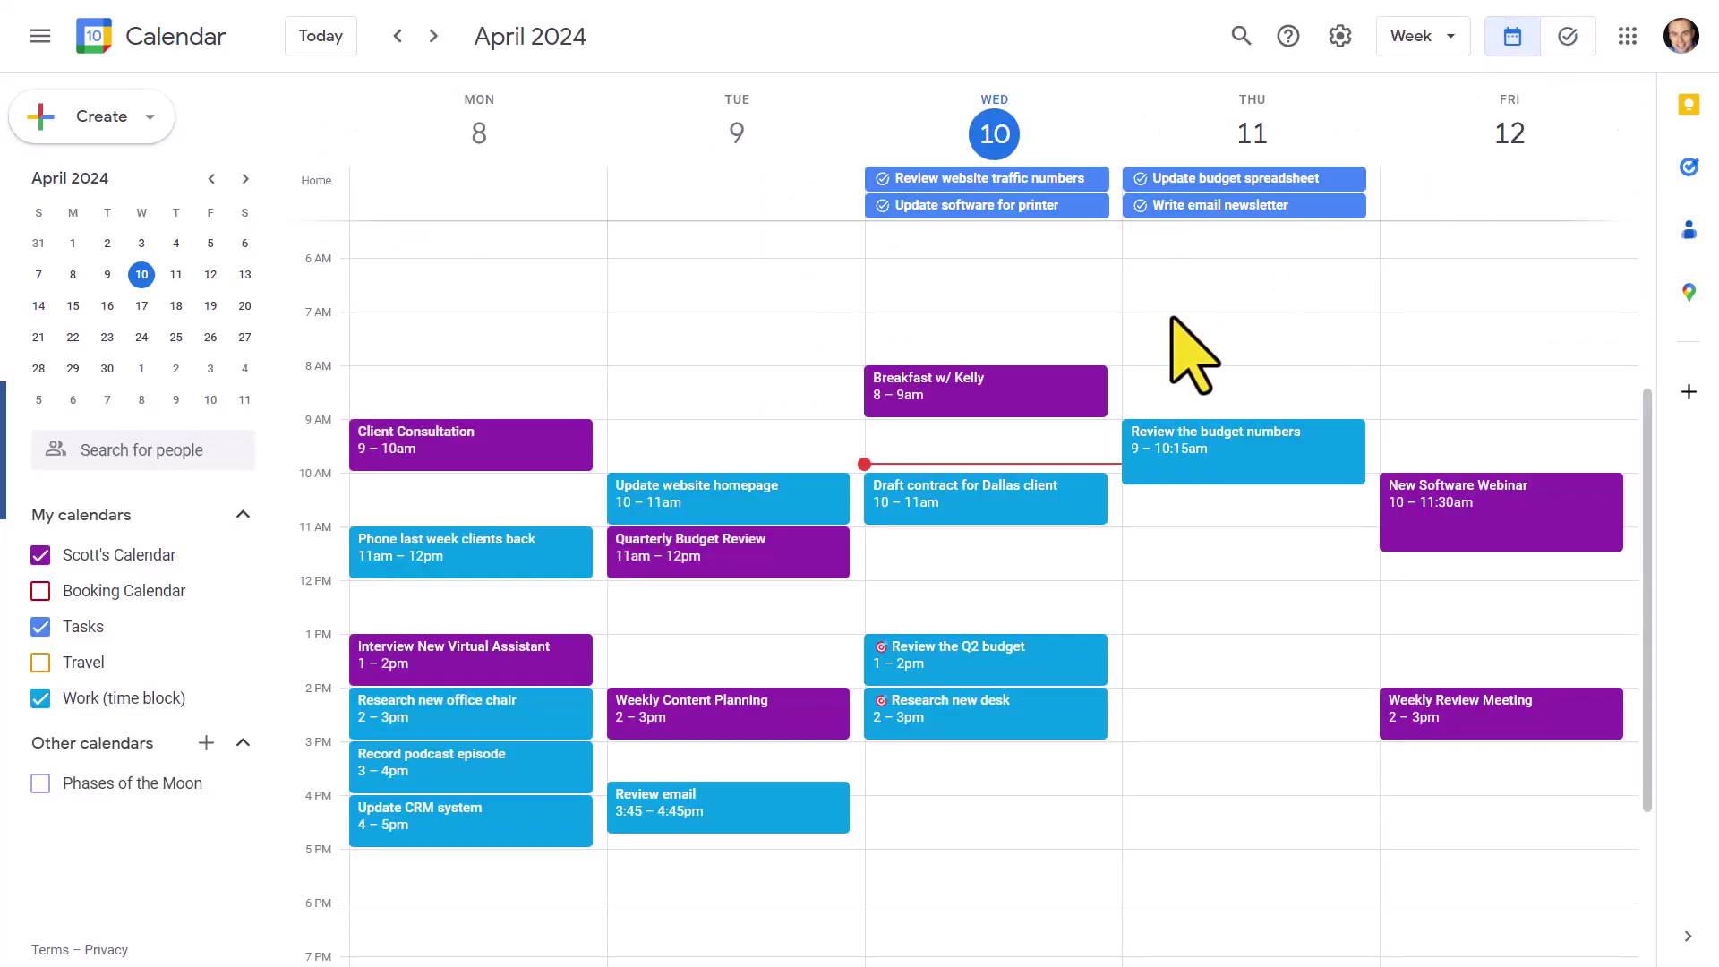
- Choose Wednesday April 17 at 12:30pm and continue to the booking details form
scroll(1191, 354, down, 1)
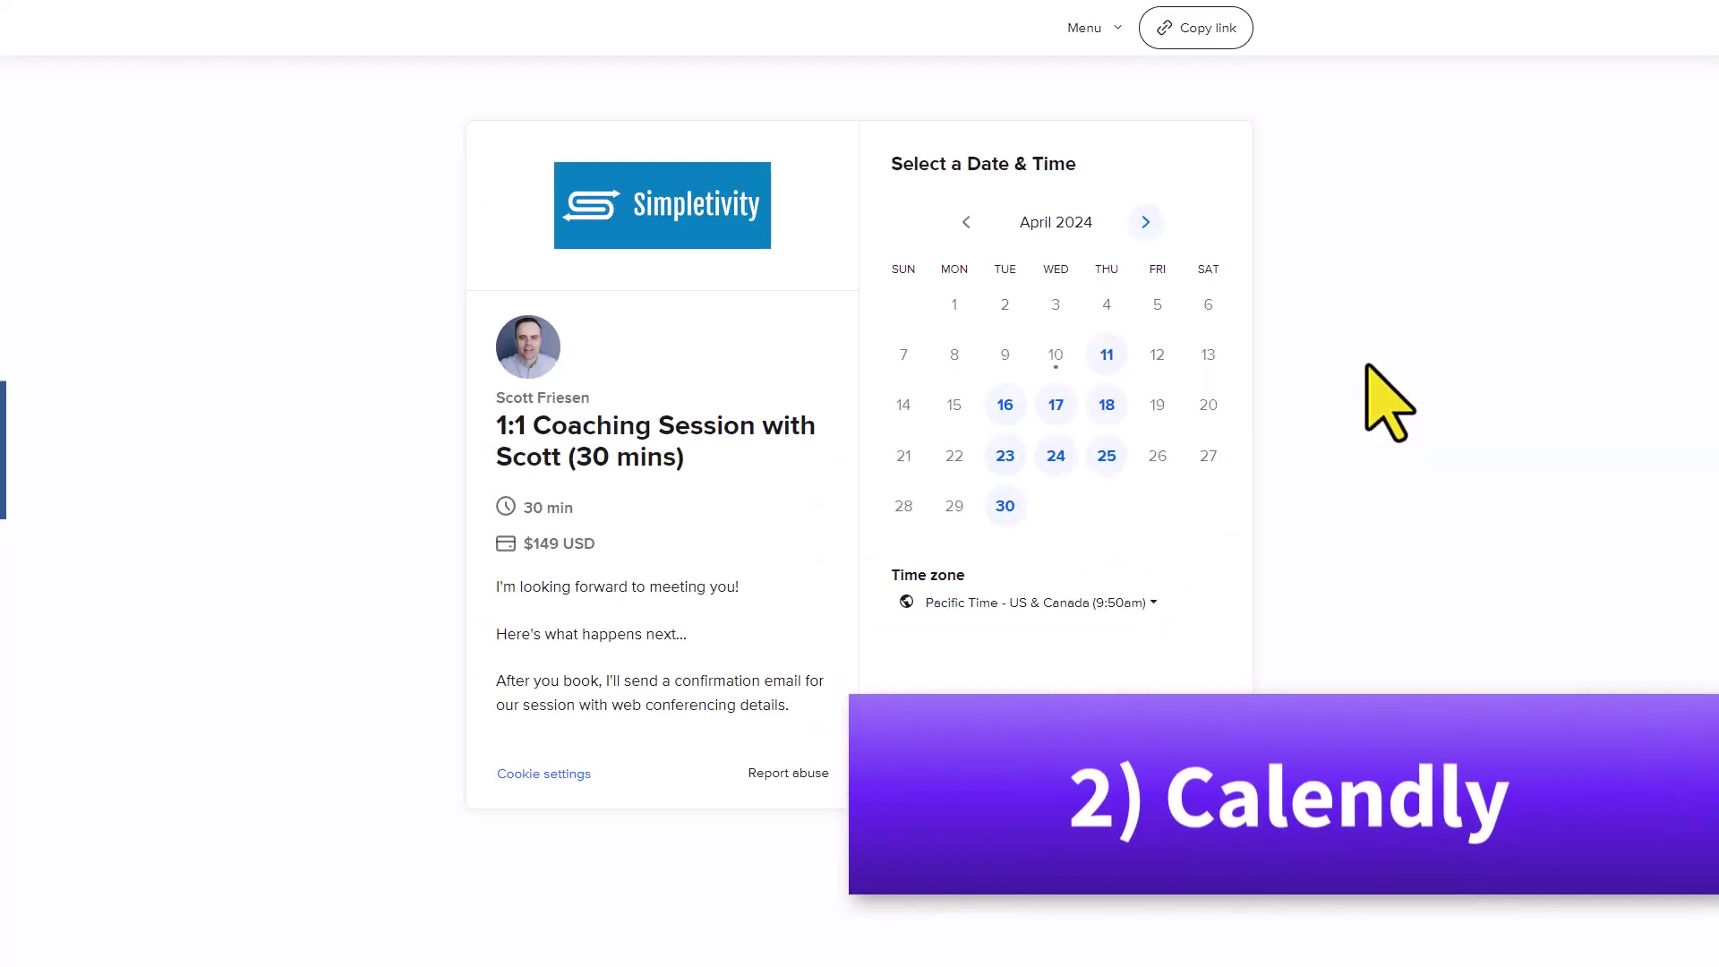
click(1107, 405)
click(904, 403)
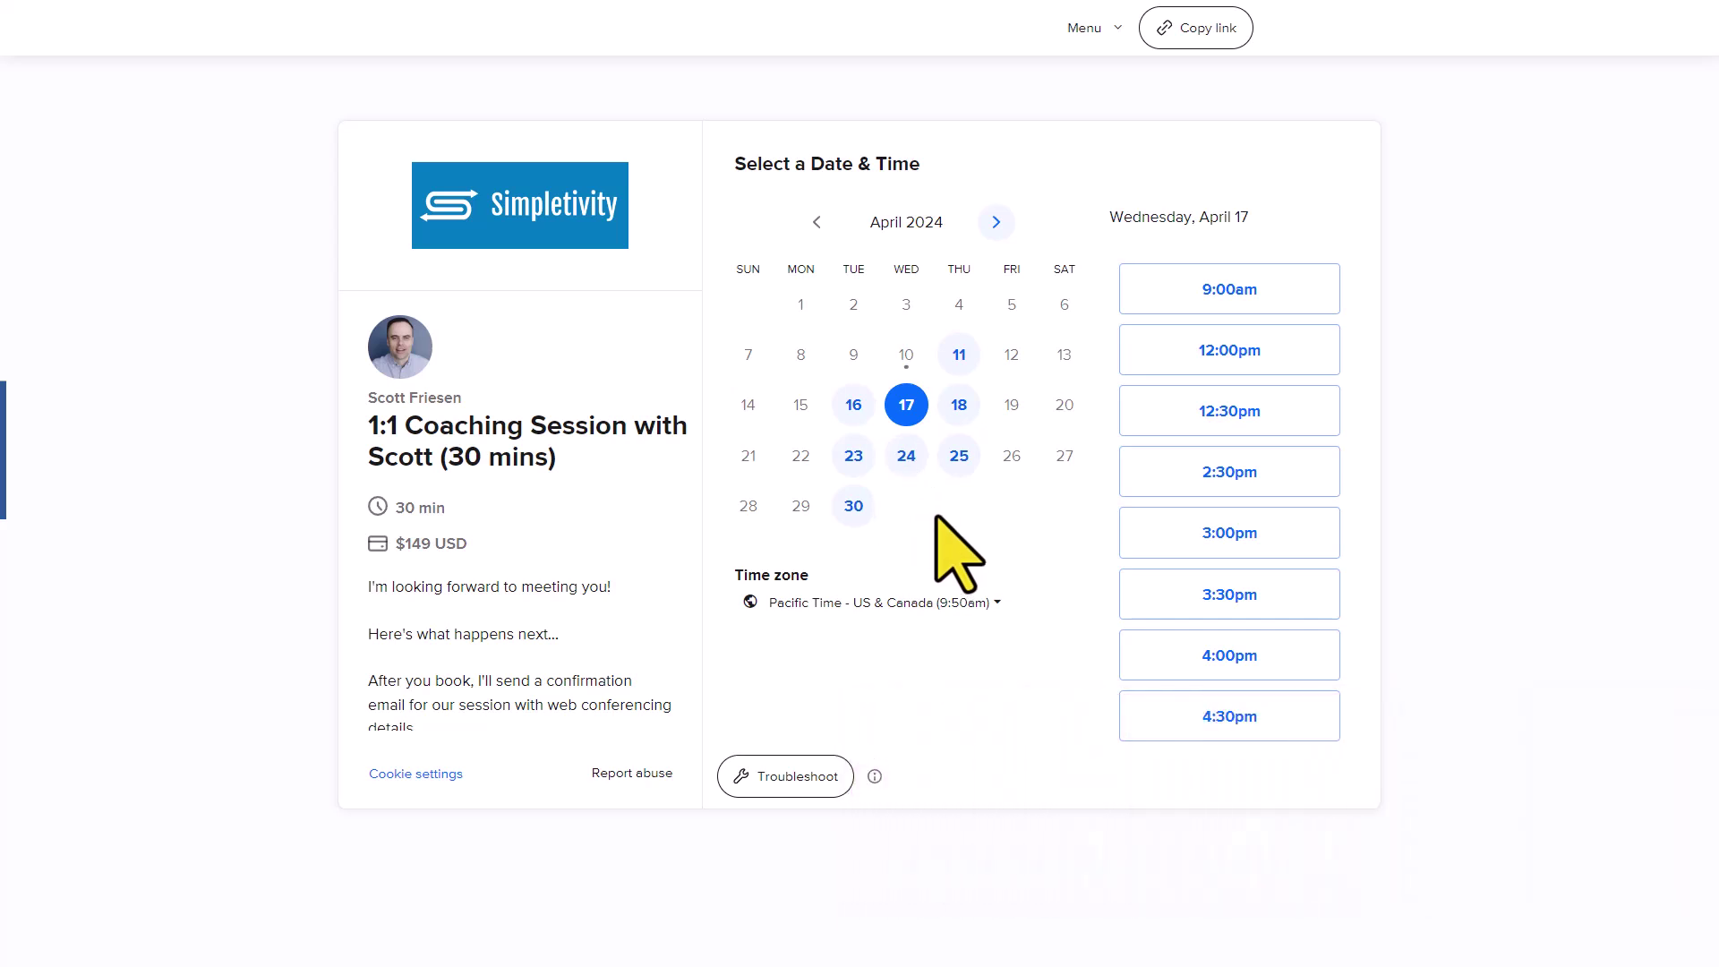
click(1223, 351)
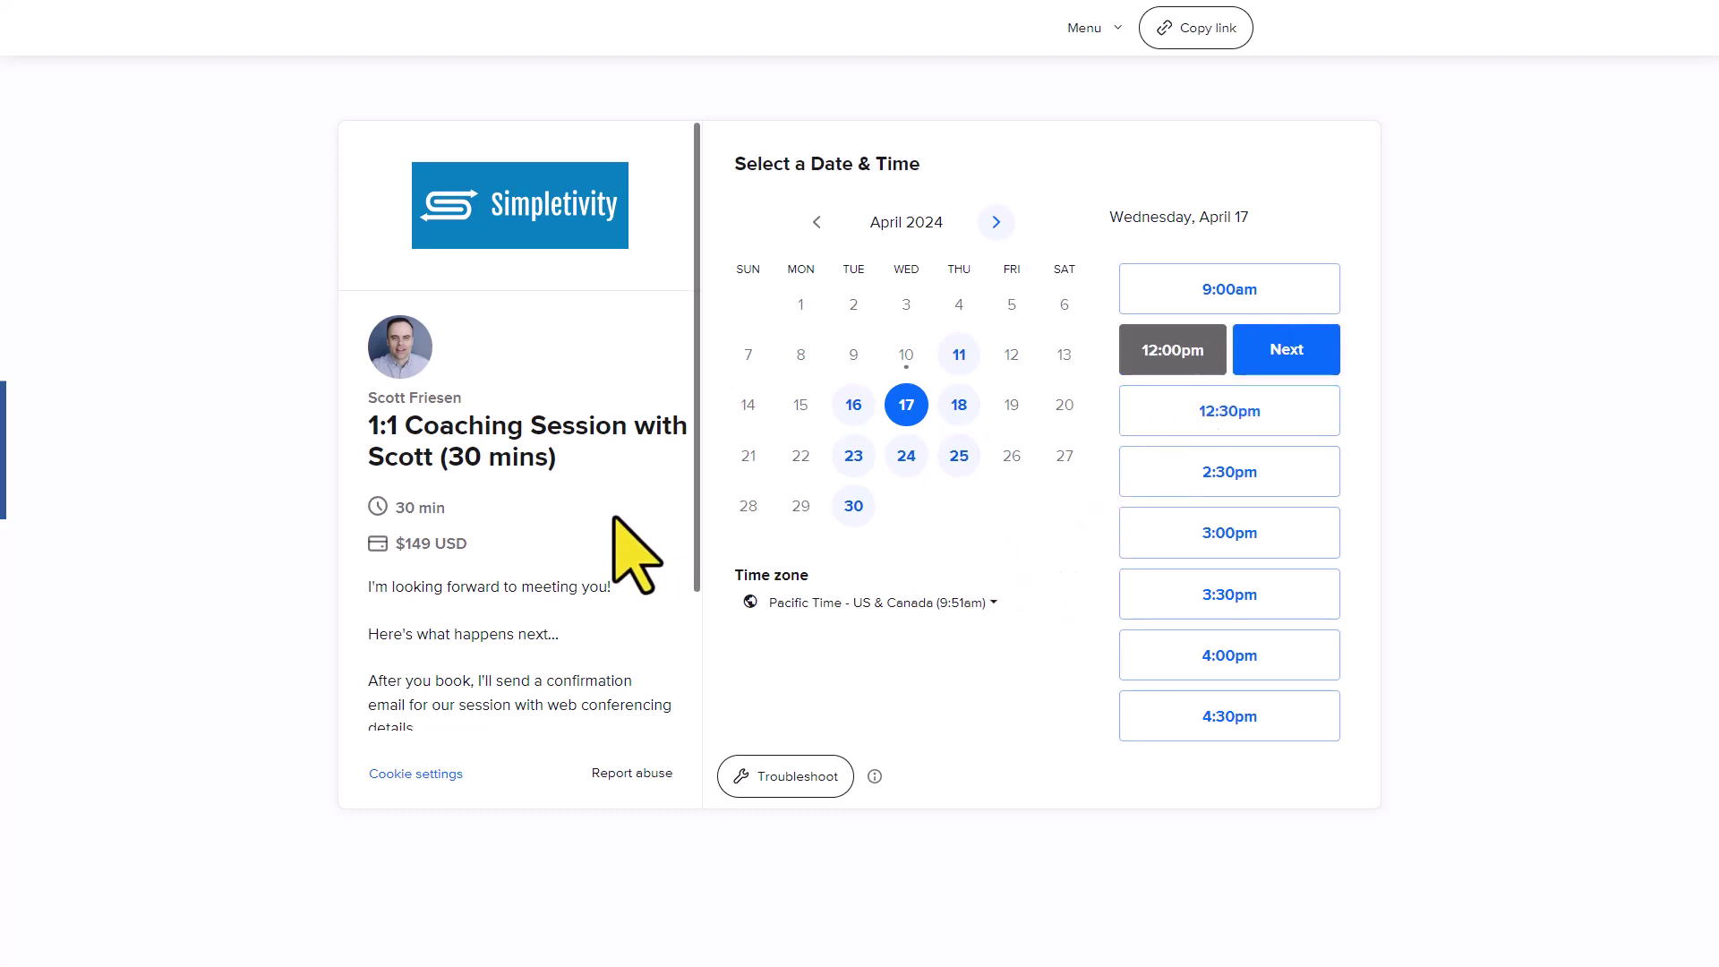
click(932, 648)
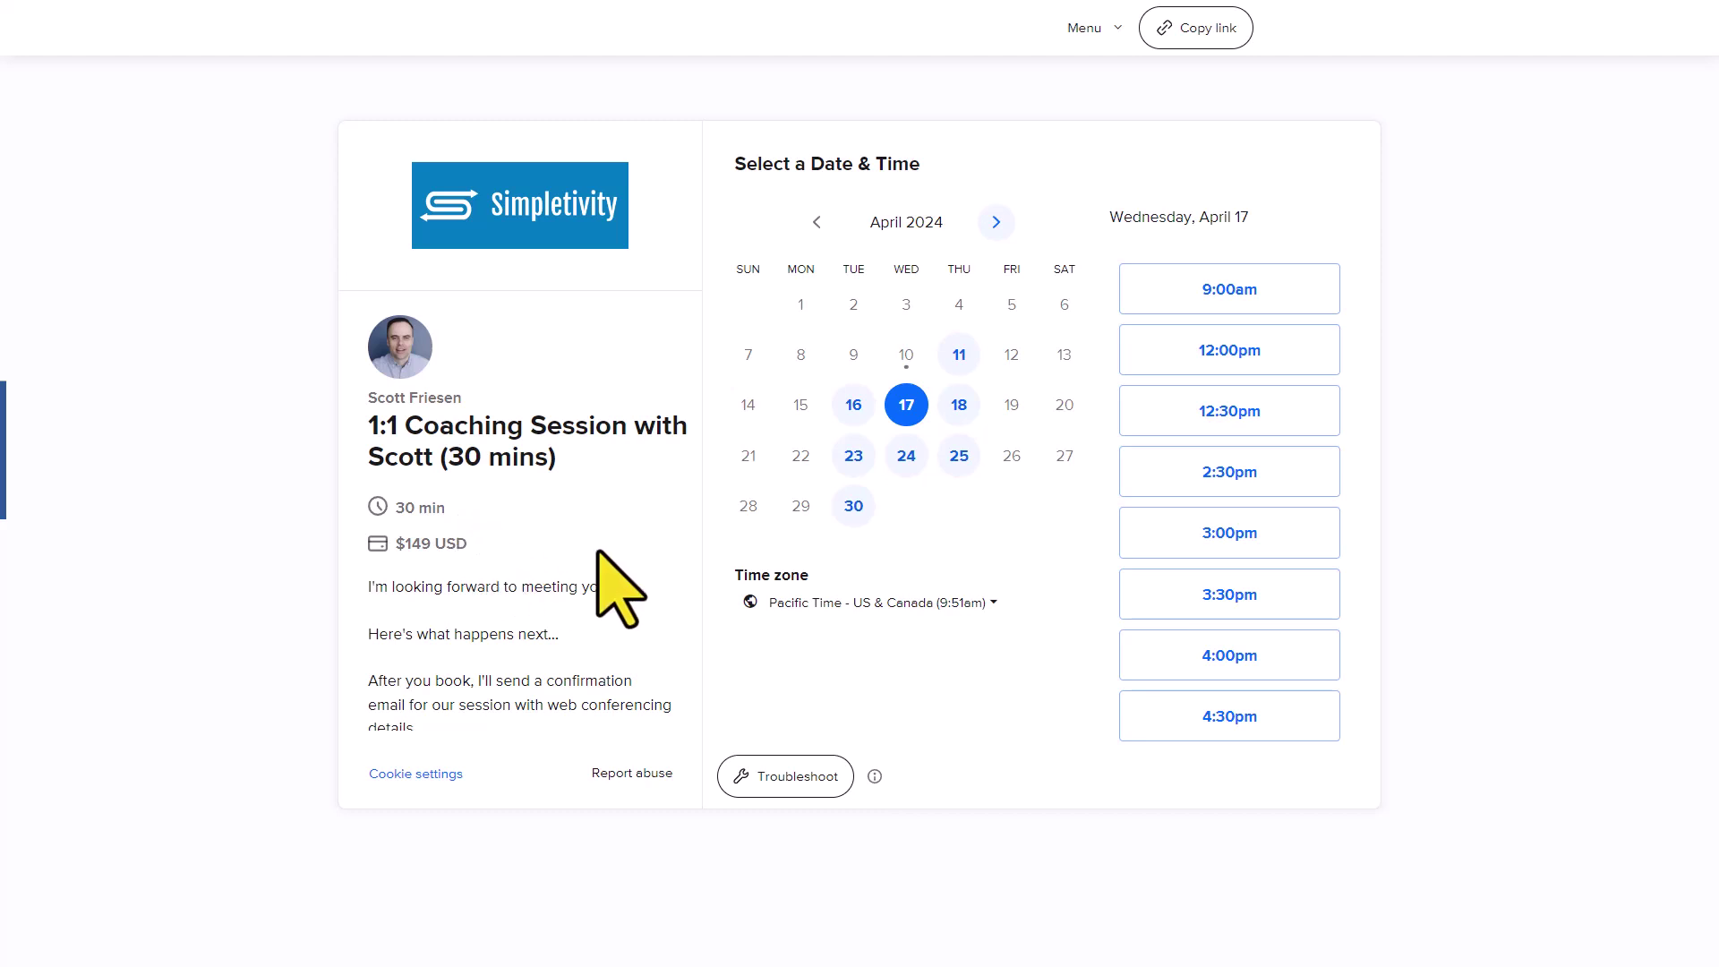
click(1264, 421)
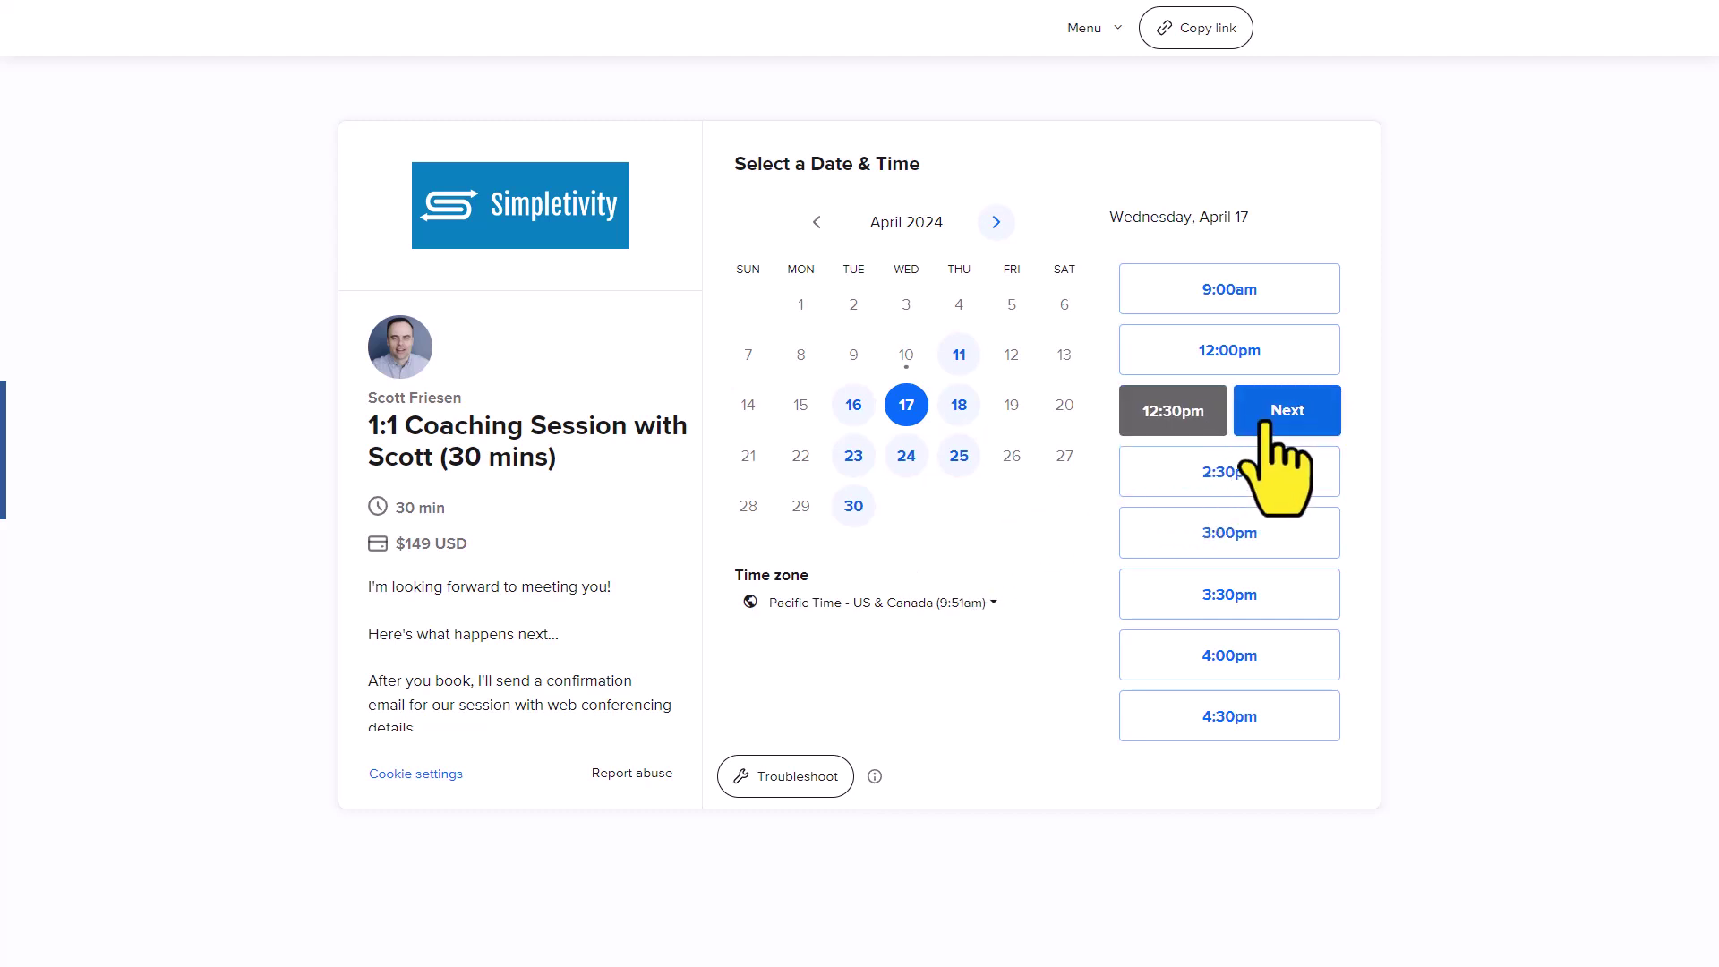
click(1294, 414)
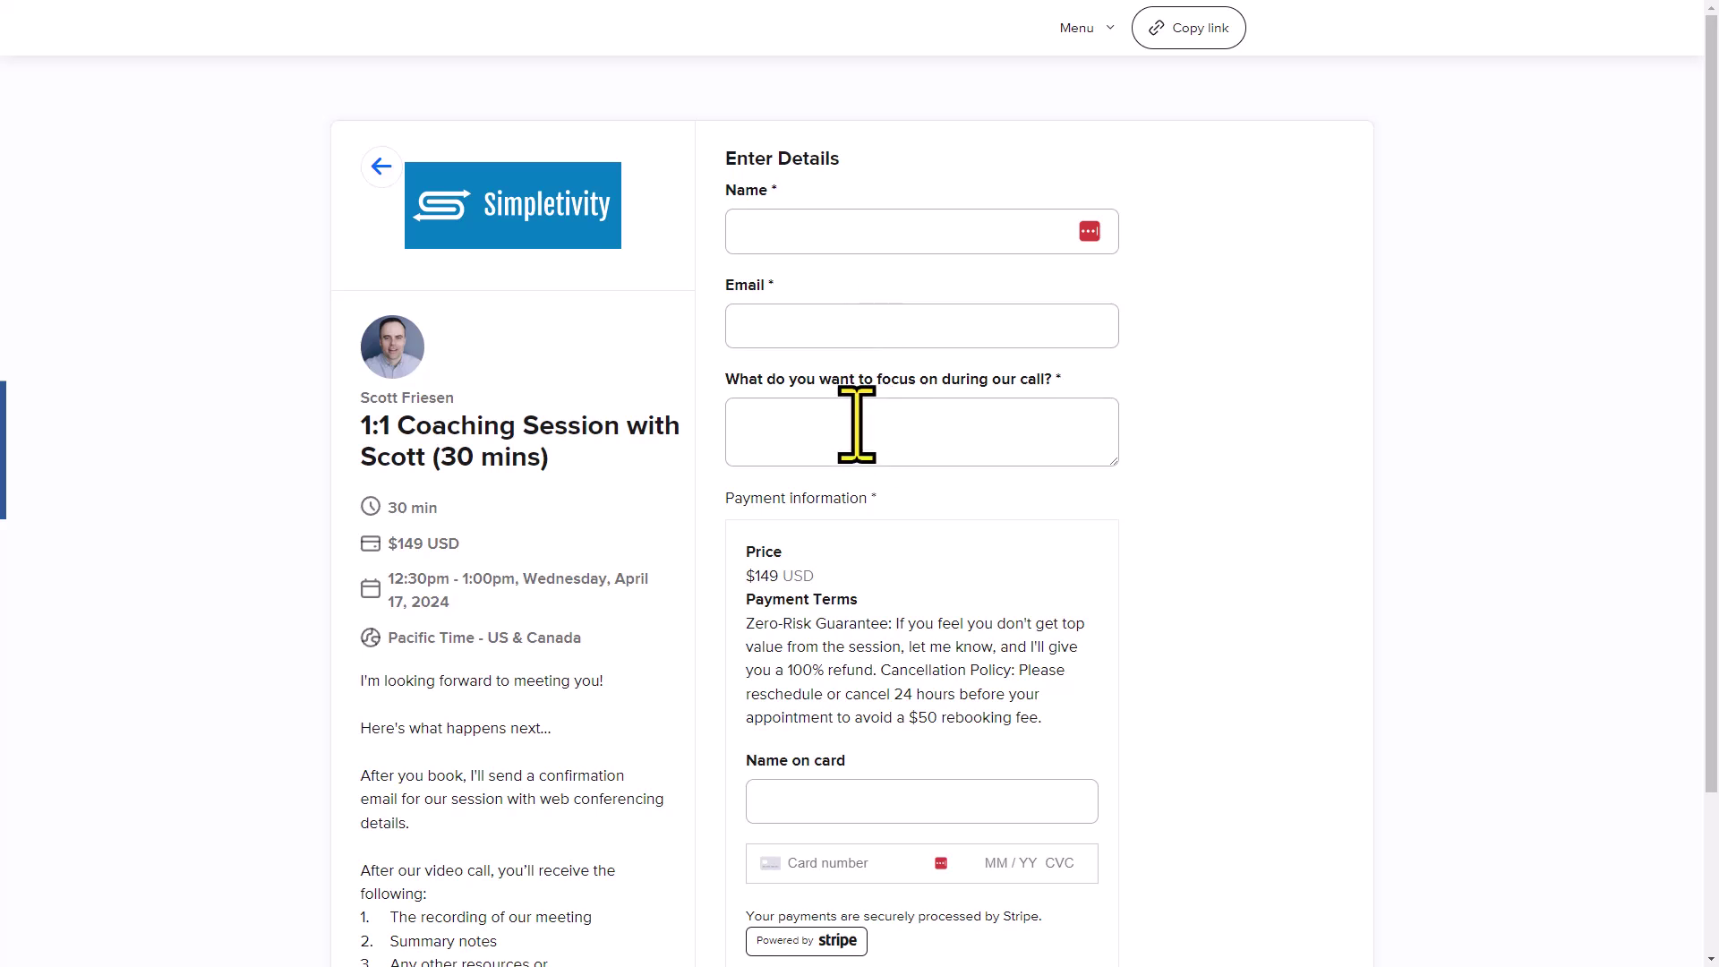
- Scroll through the 45 min Introduction Call editor and its booking-page preview
scroll(1209, 537, down, 2)
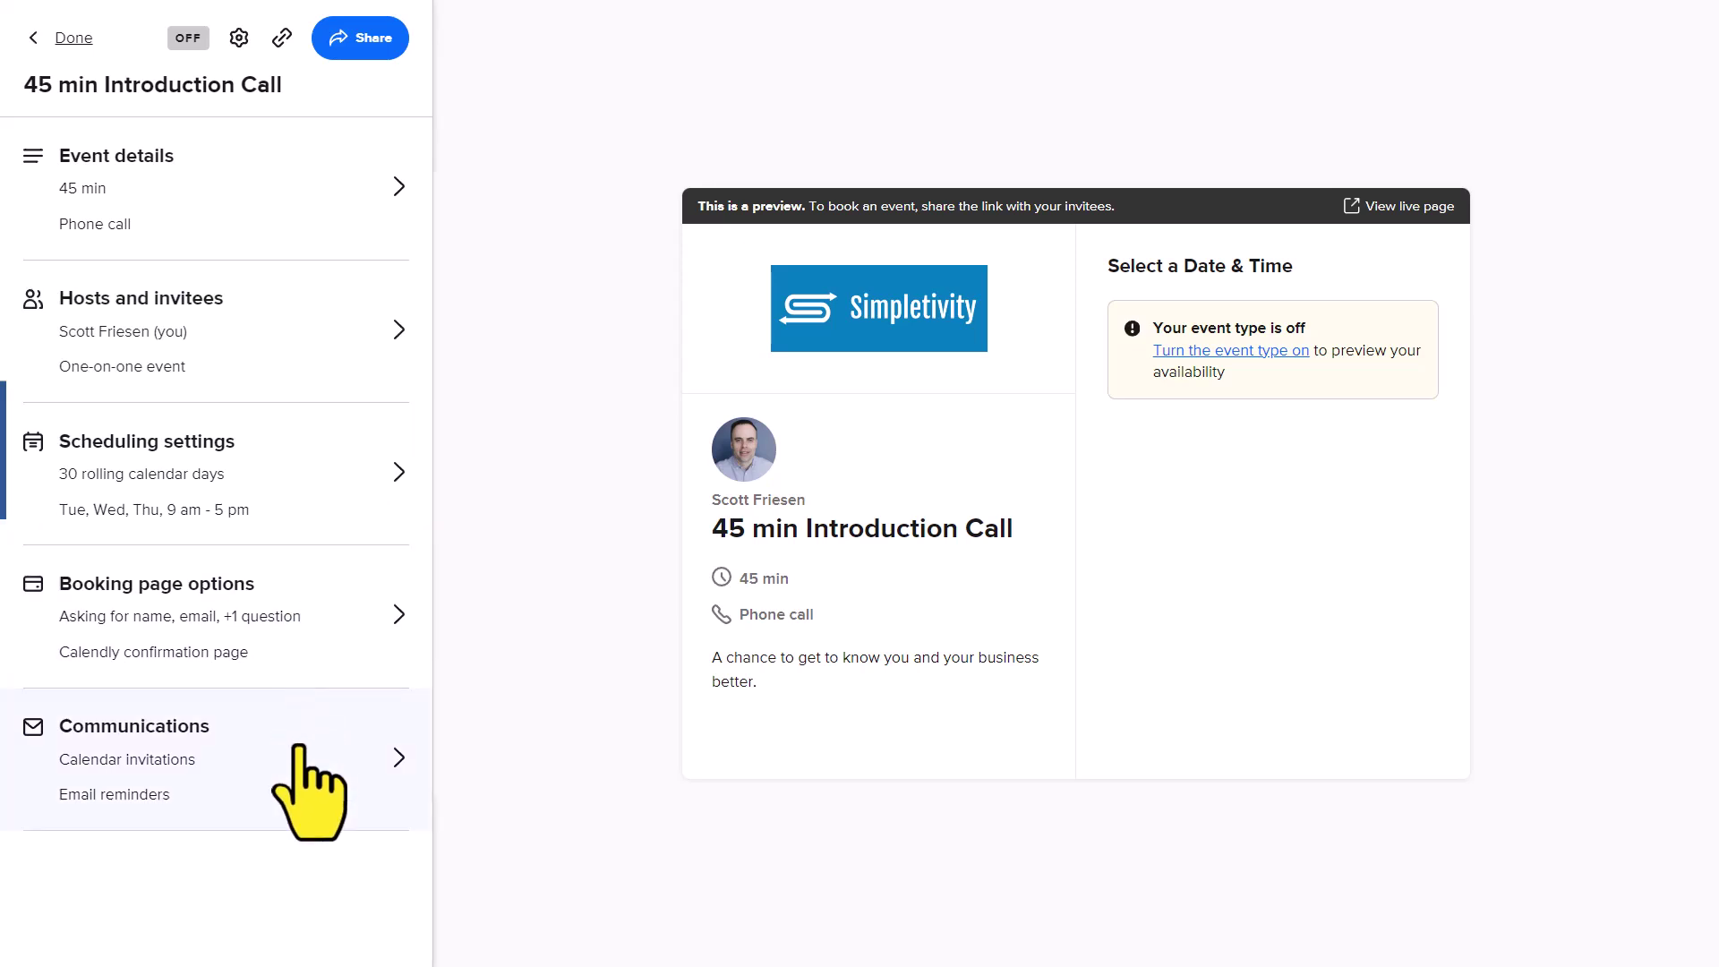
- In Scheduling settings, select the 12-hour minimum notice under Event limits for editing
click(304, 488)
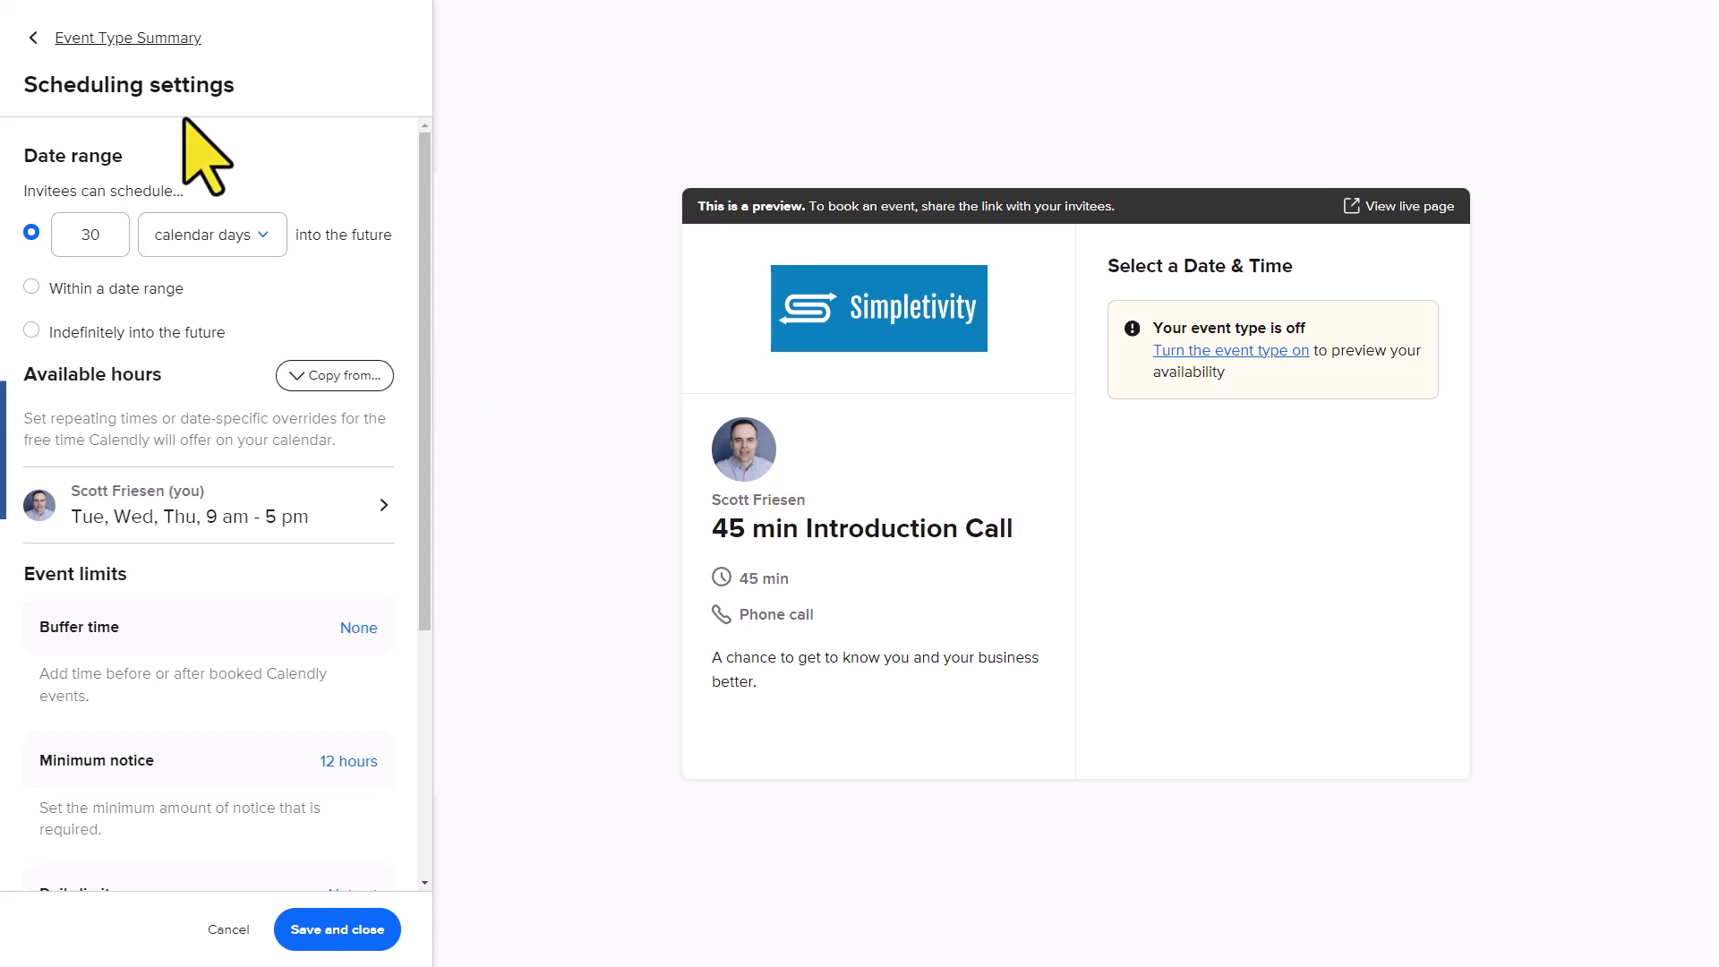
scroll(100, 428, down, 4)
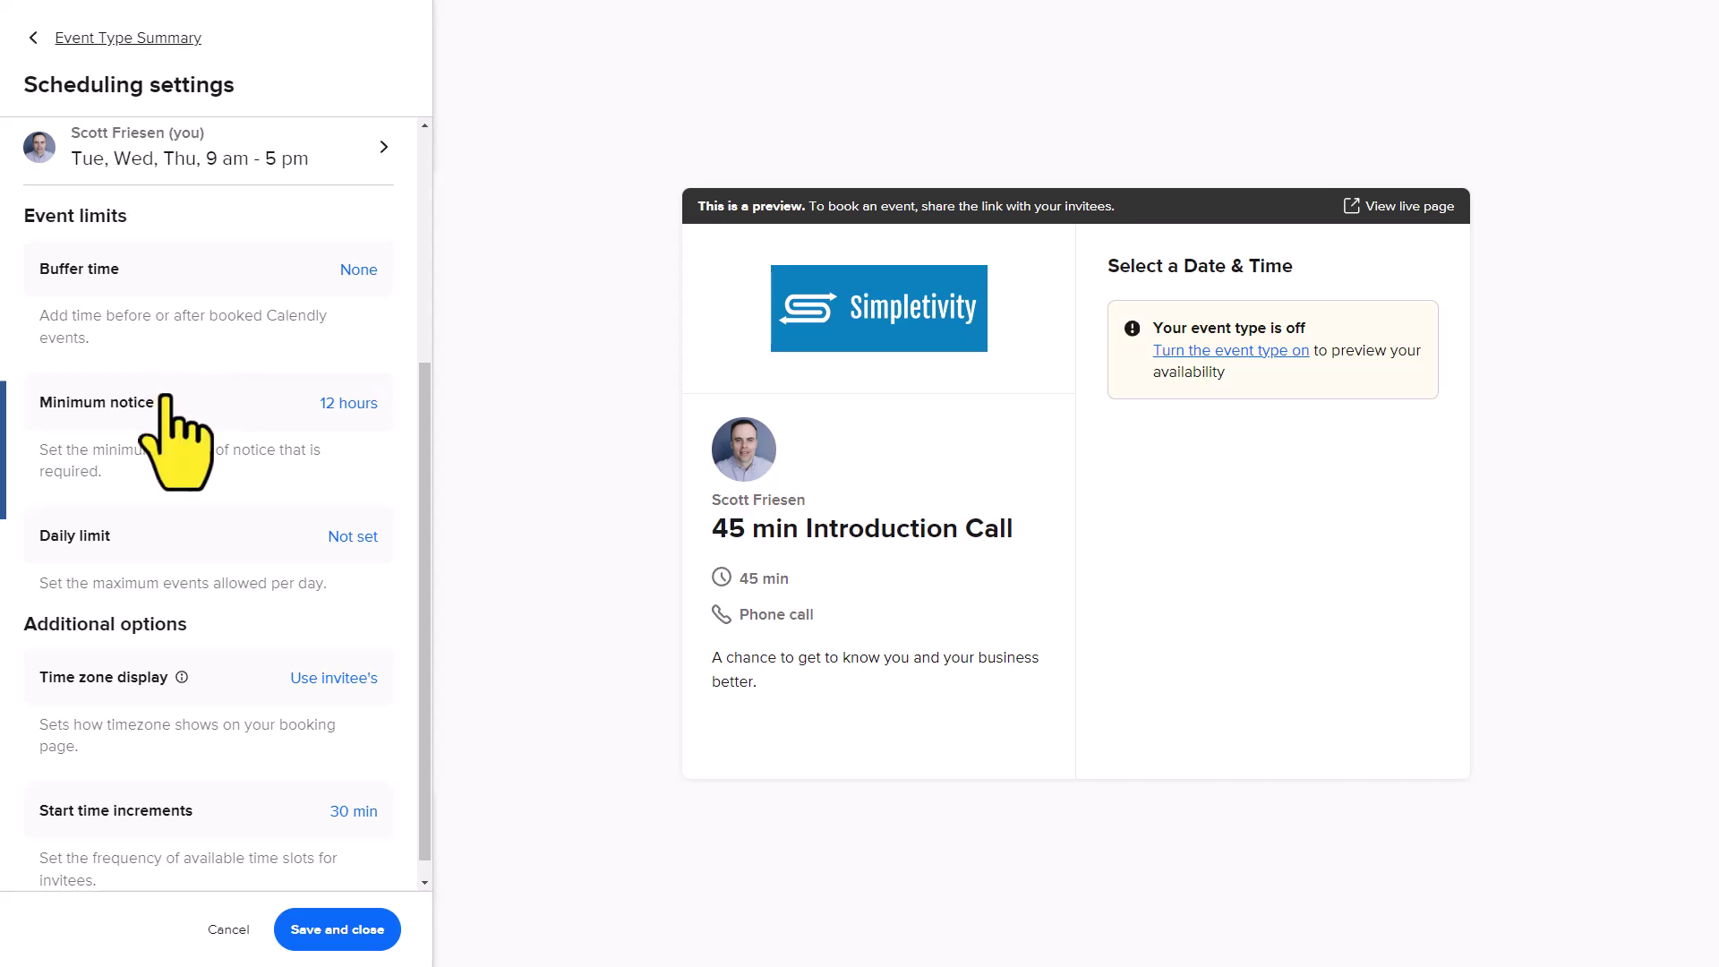
click(351, 407)
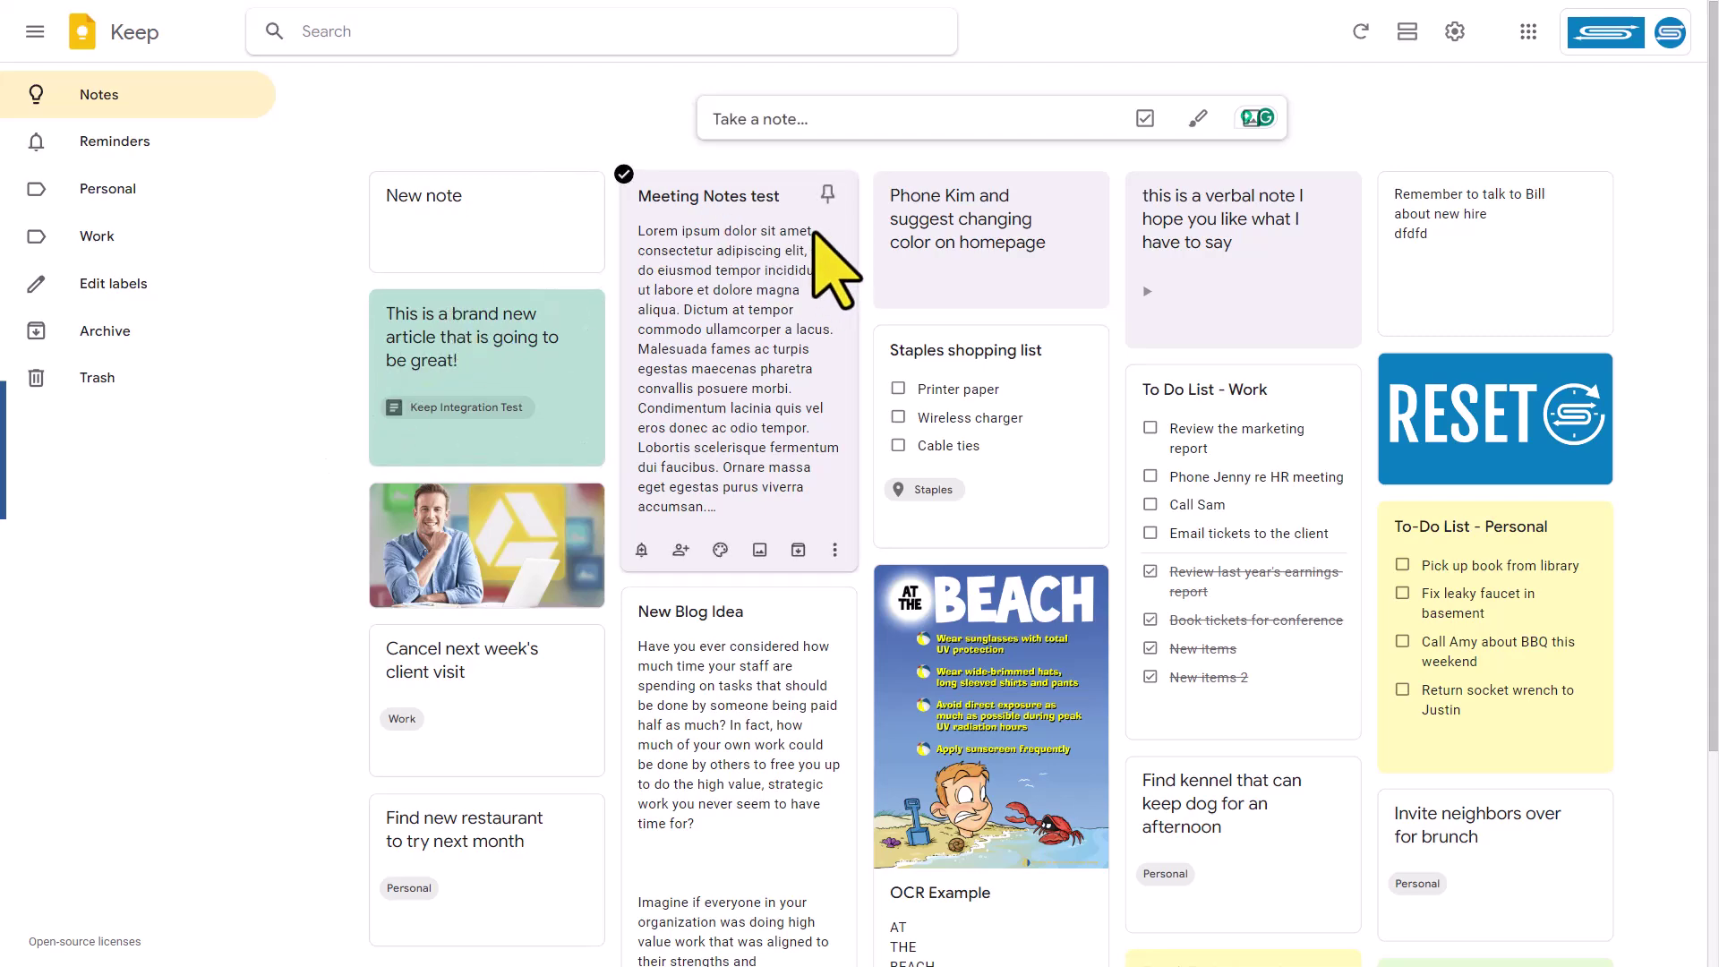
click(812, 262)
click(1358, 124)
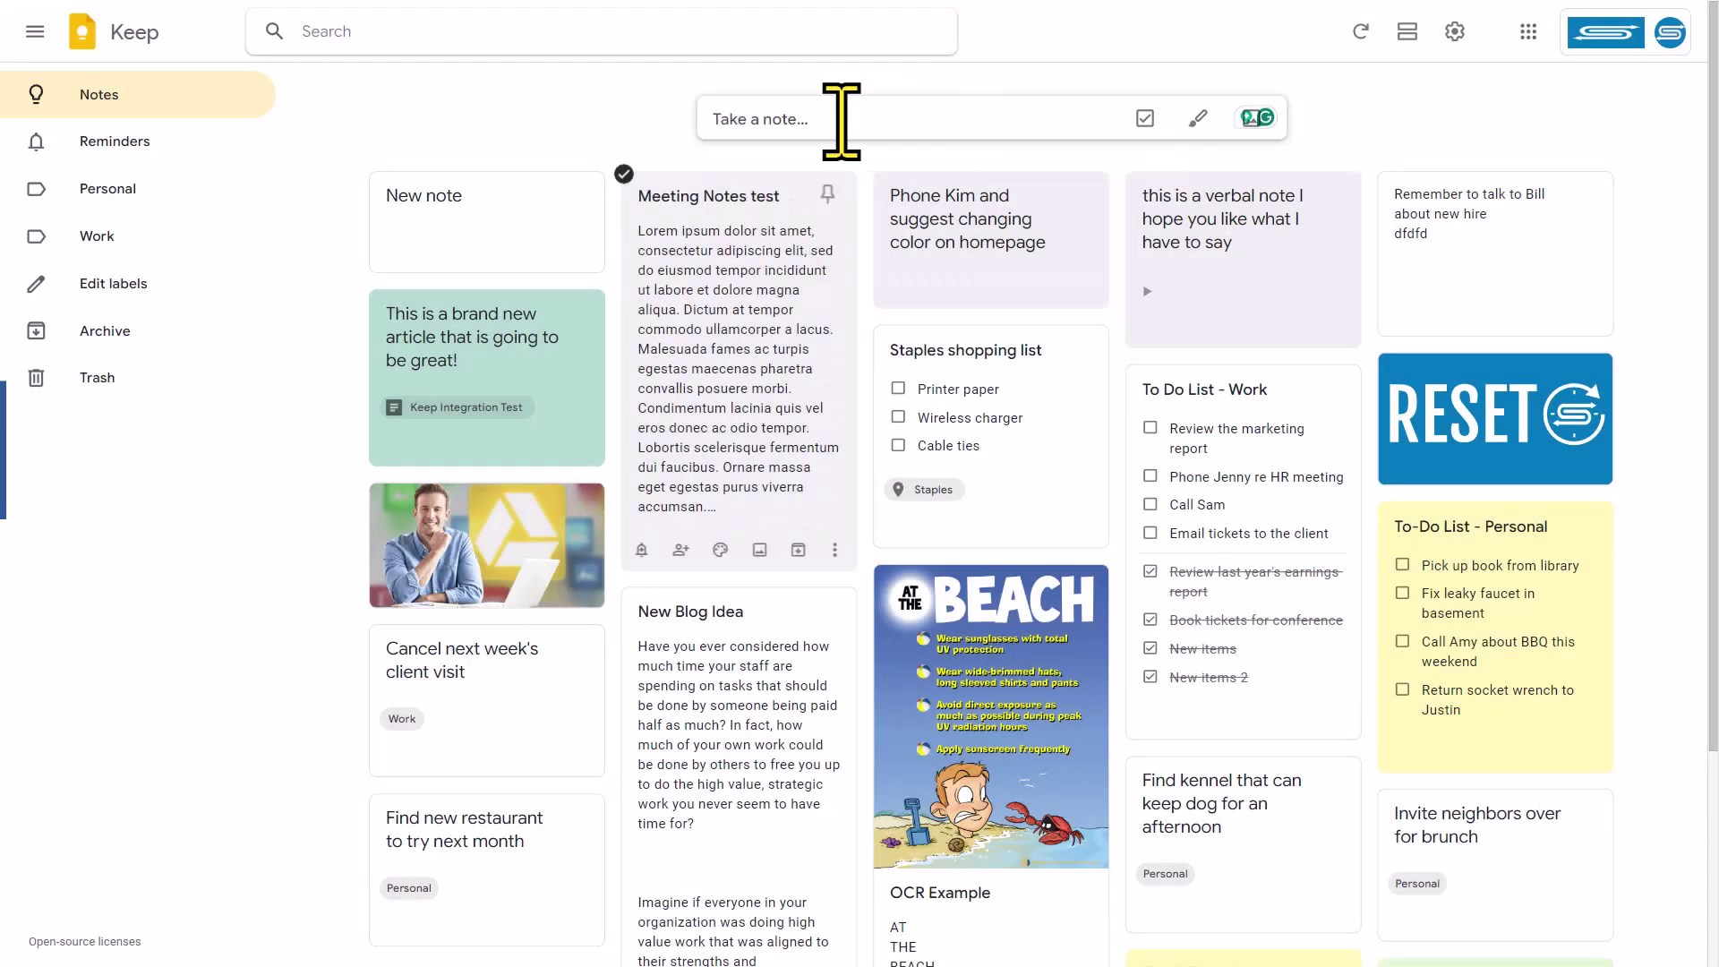
click(798, 127)
click(542, 112)
click(504, 36)
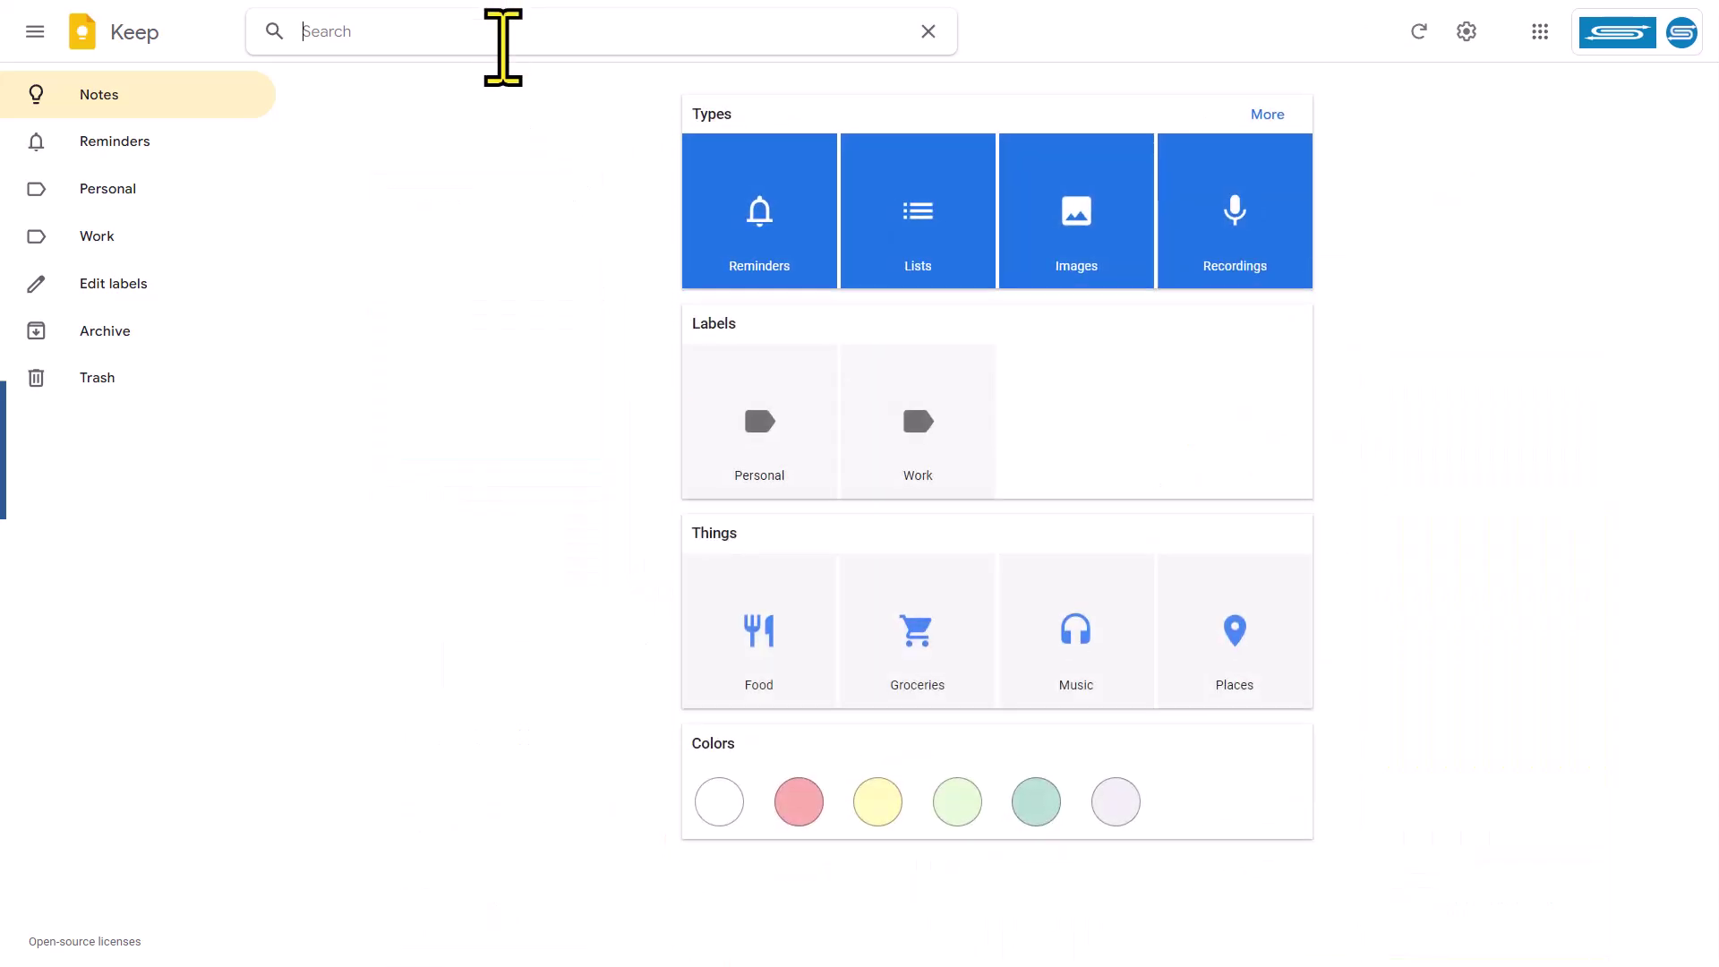
click(929, 35)
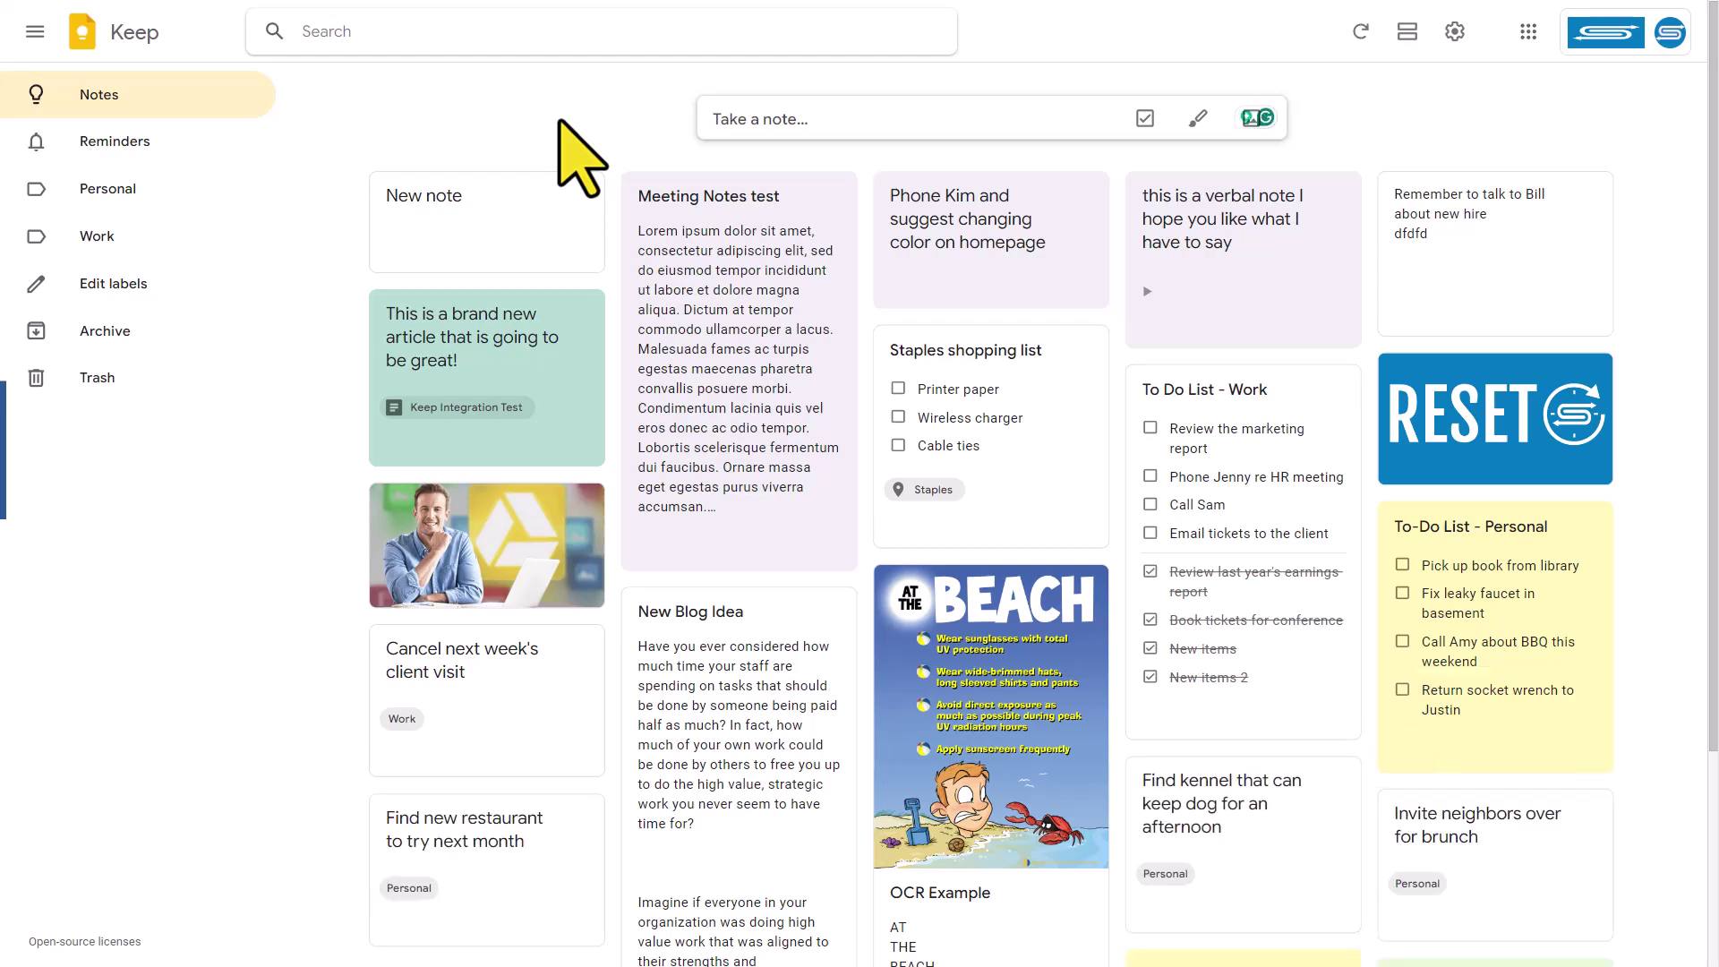
click(491, 229)
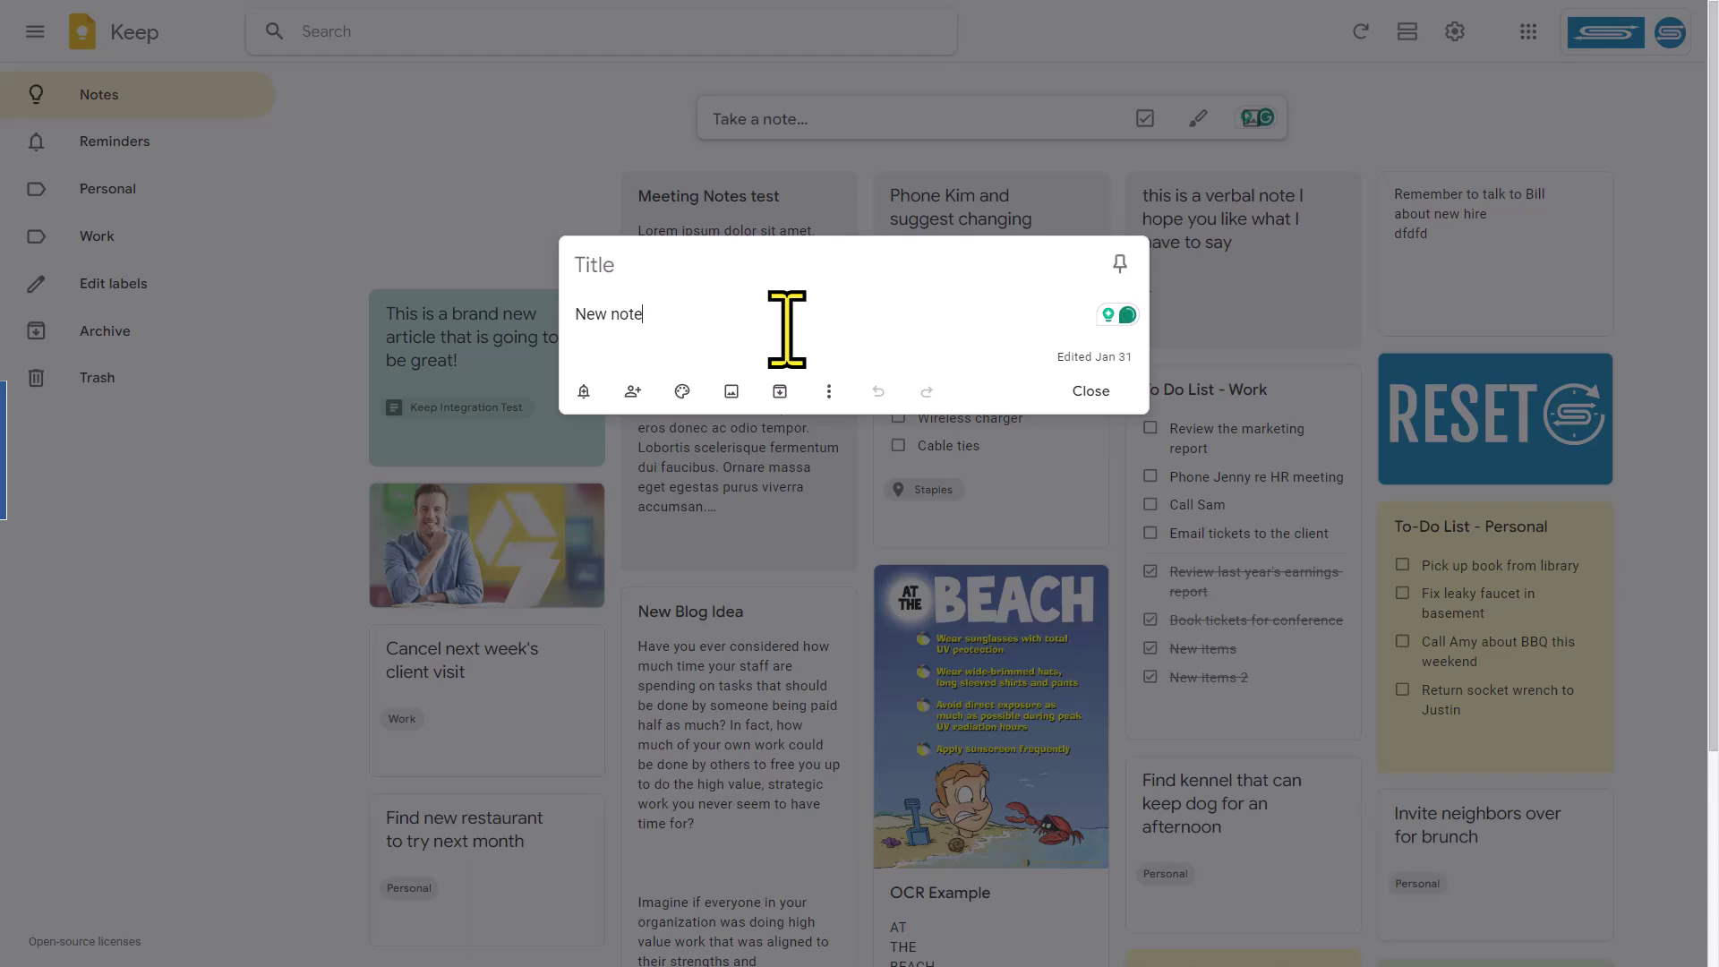
click(1090, 391)
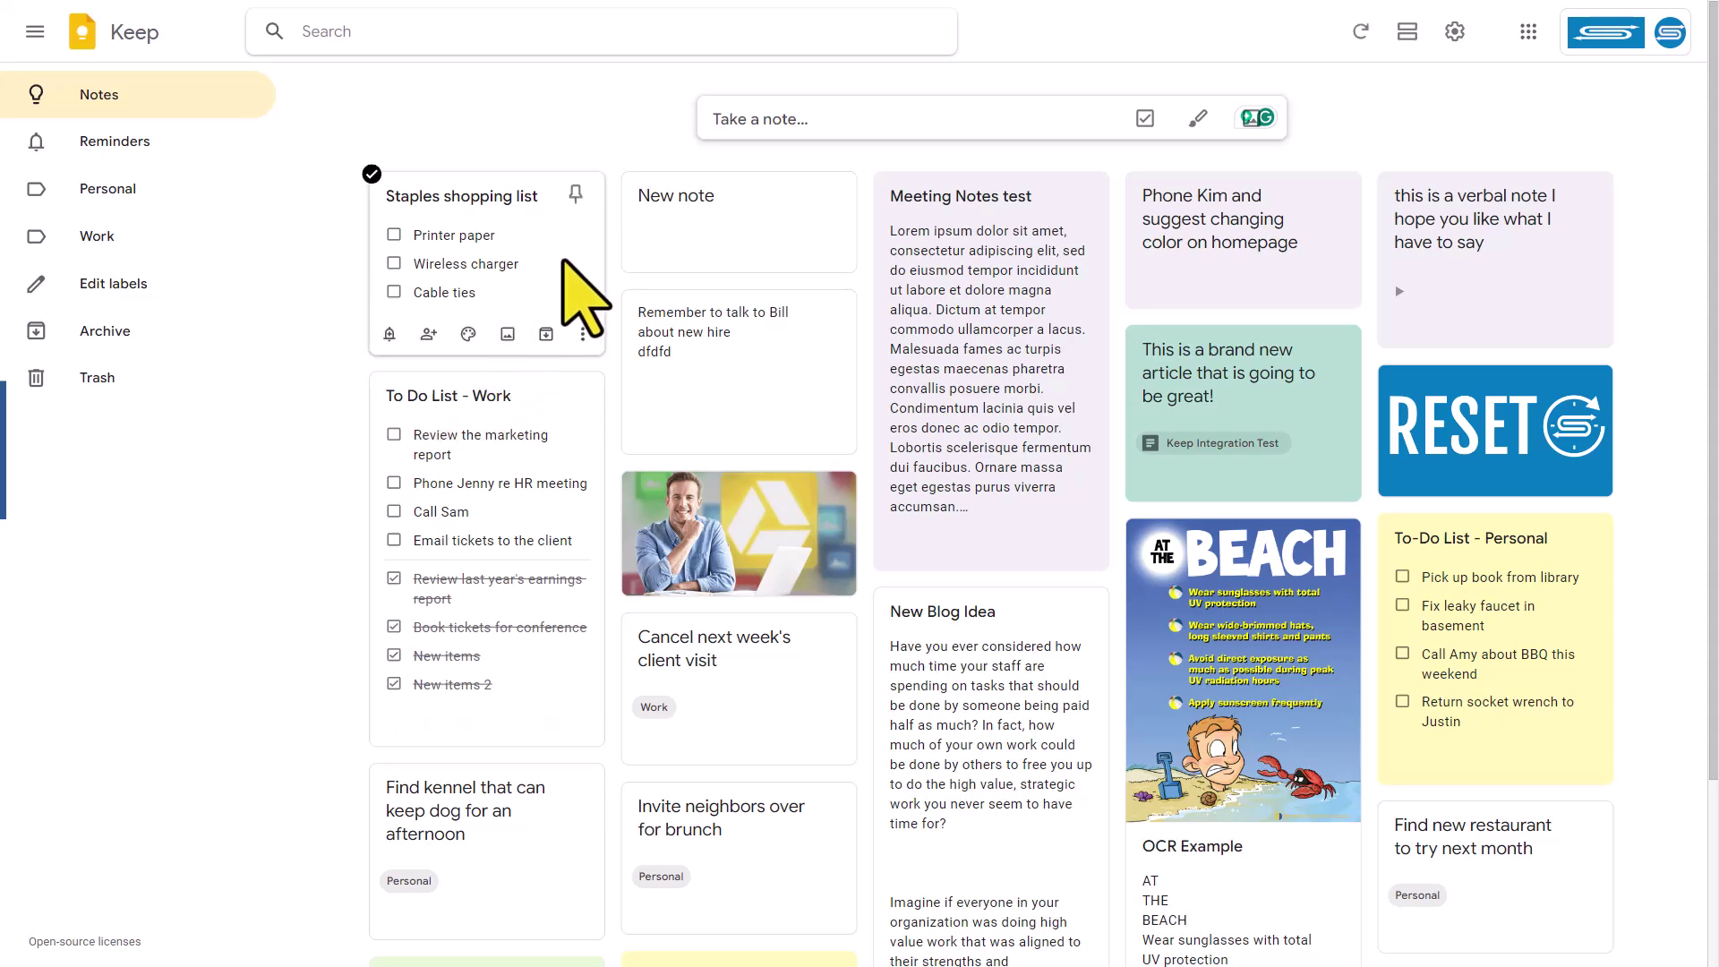
- Add a place reminder for the Staples store on 32 Street, Vernon to the Staples shopping list
click(582, 273)
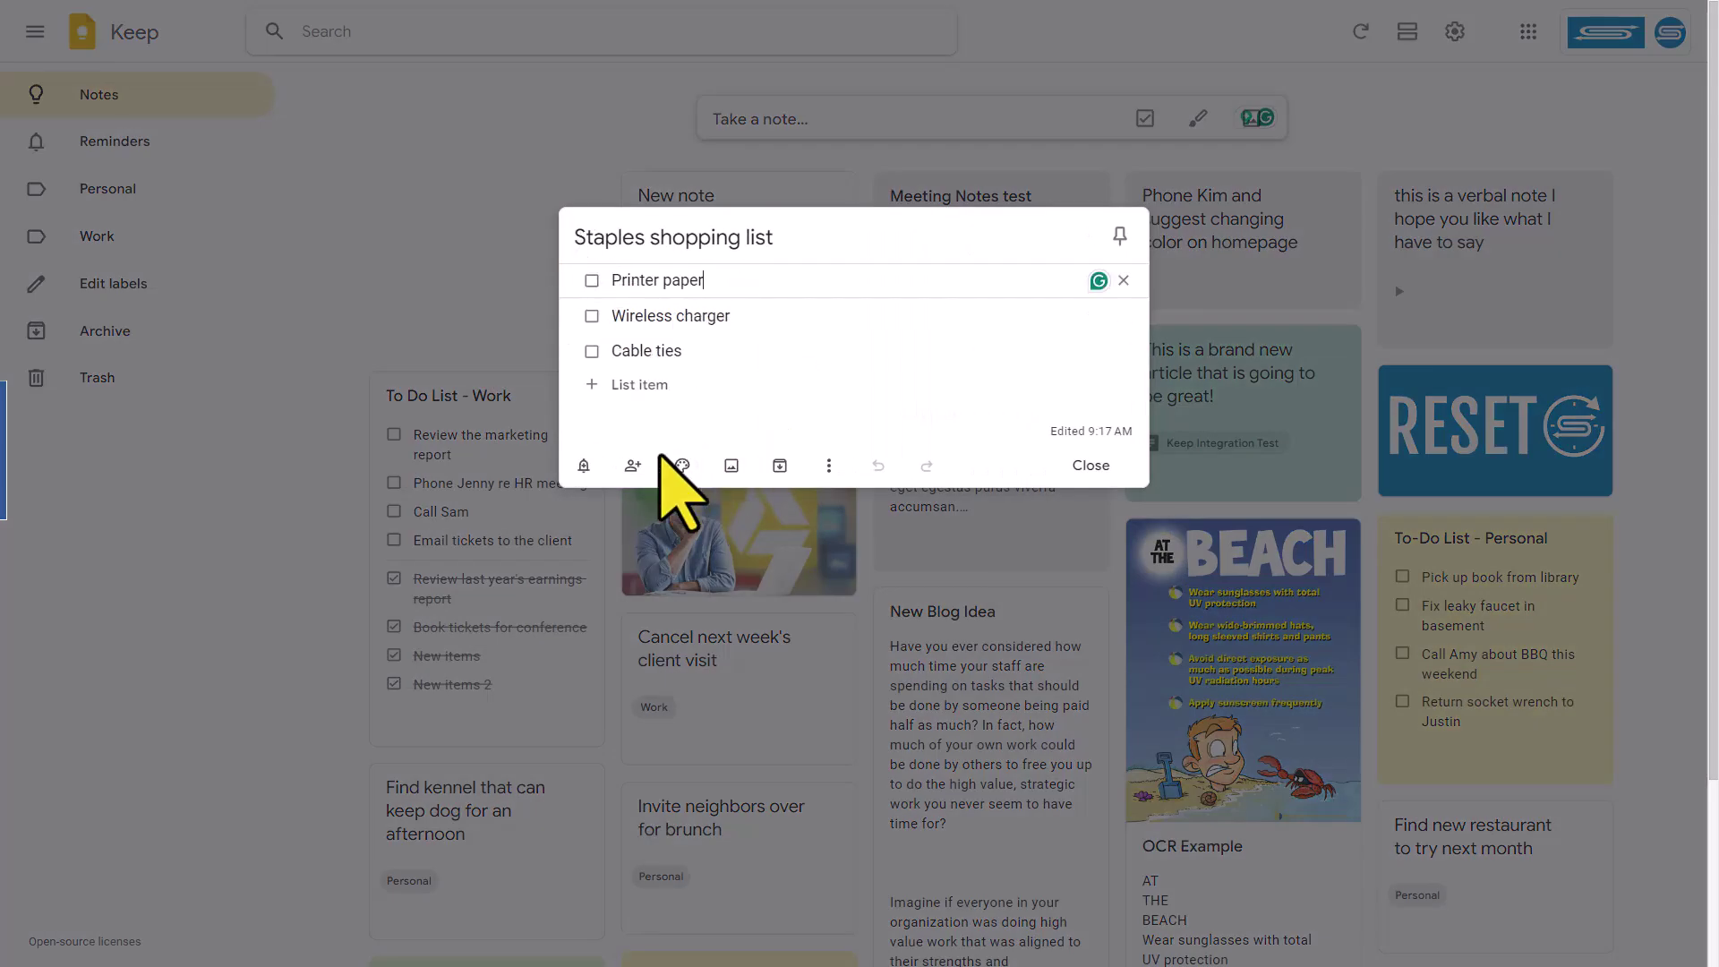
click(583, 465)
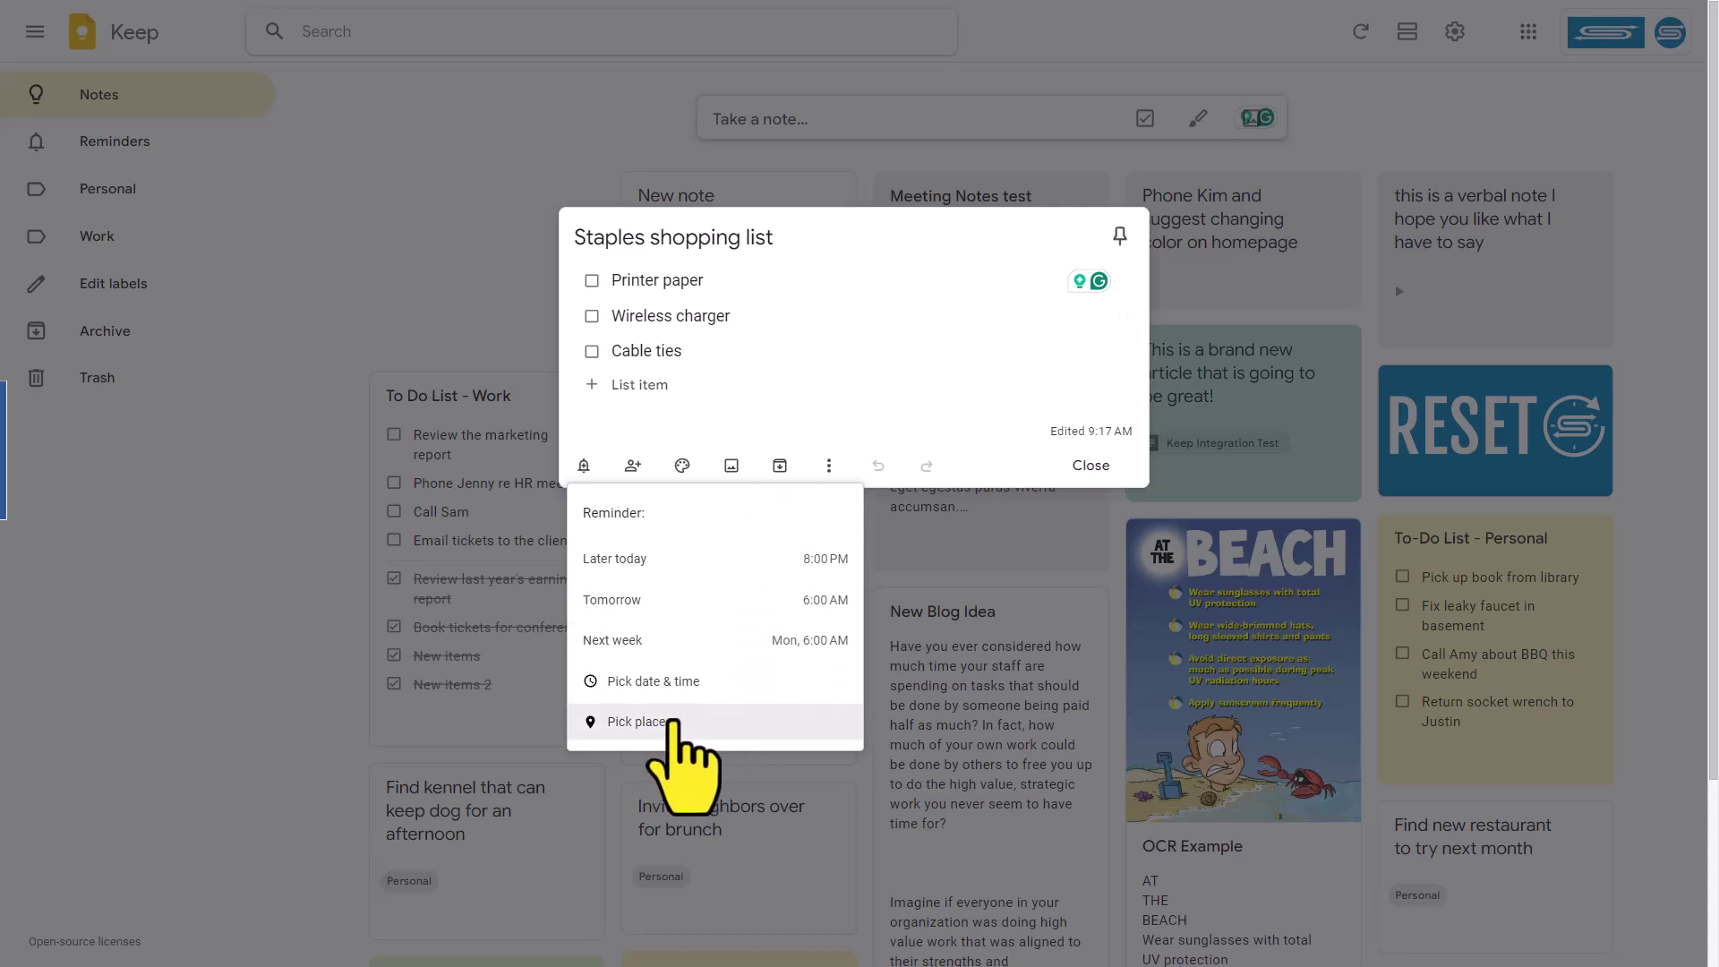
click(673, 723)
text(vernon staples)
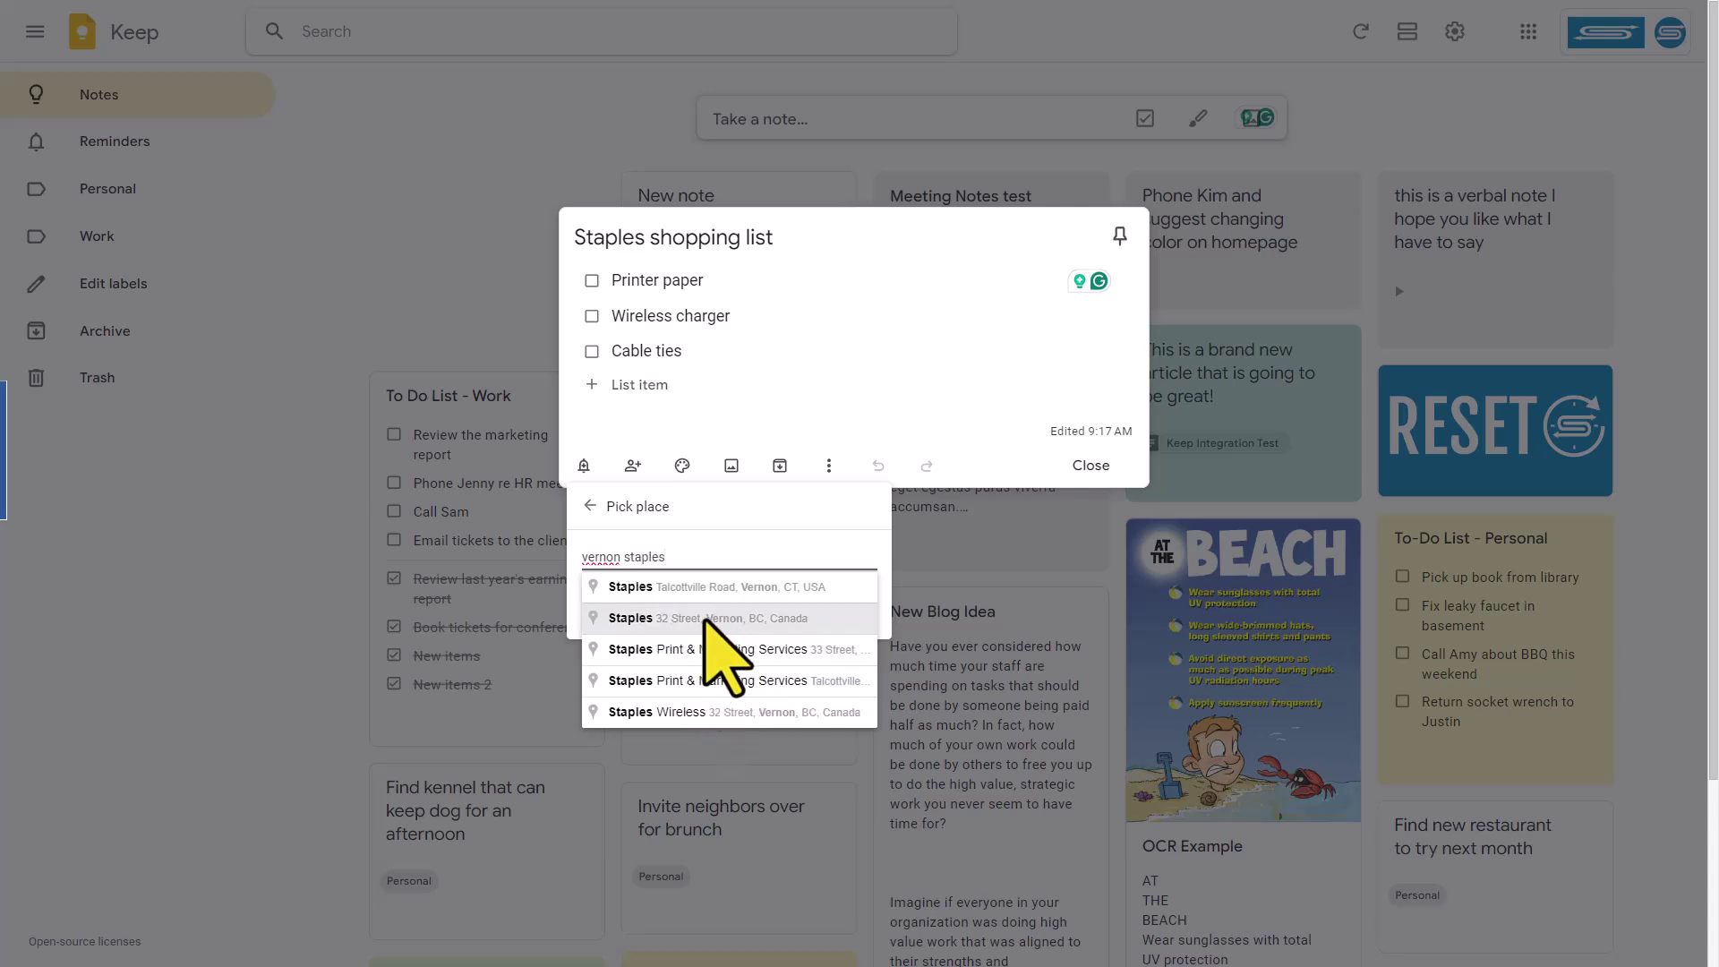
click(706, 618)
click(849, 609)
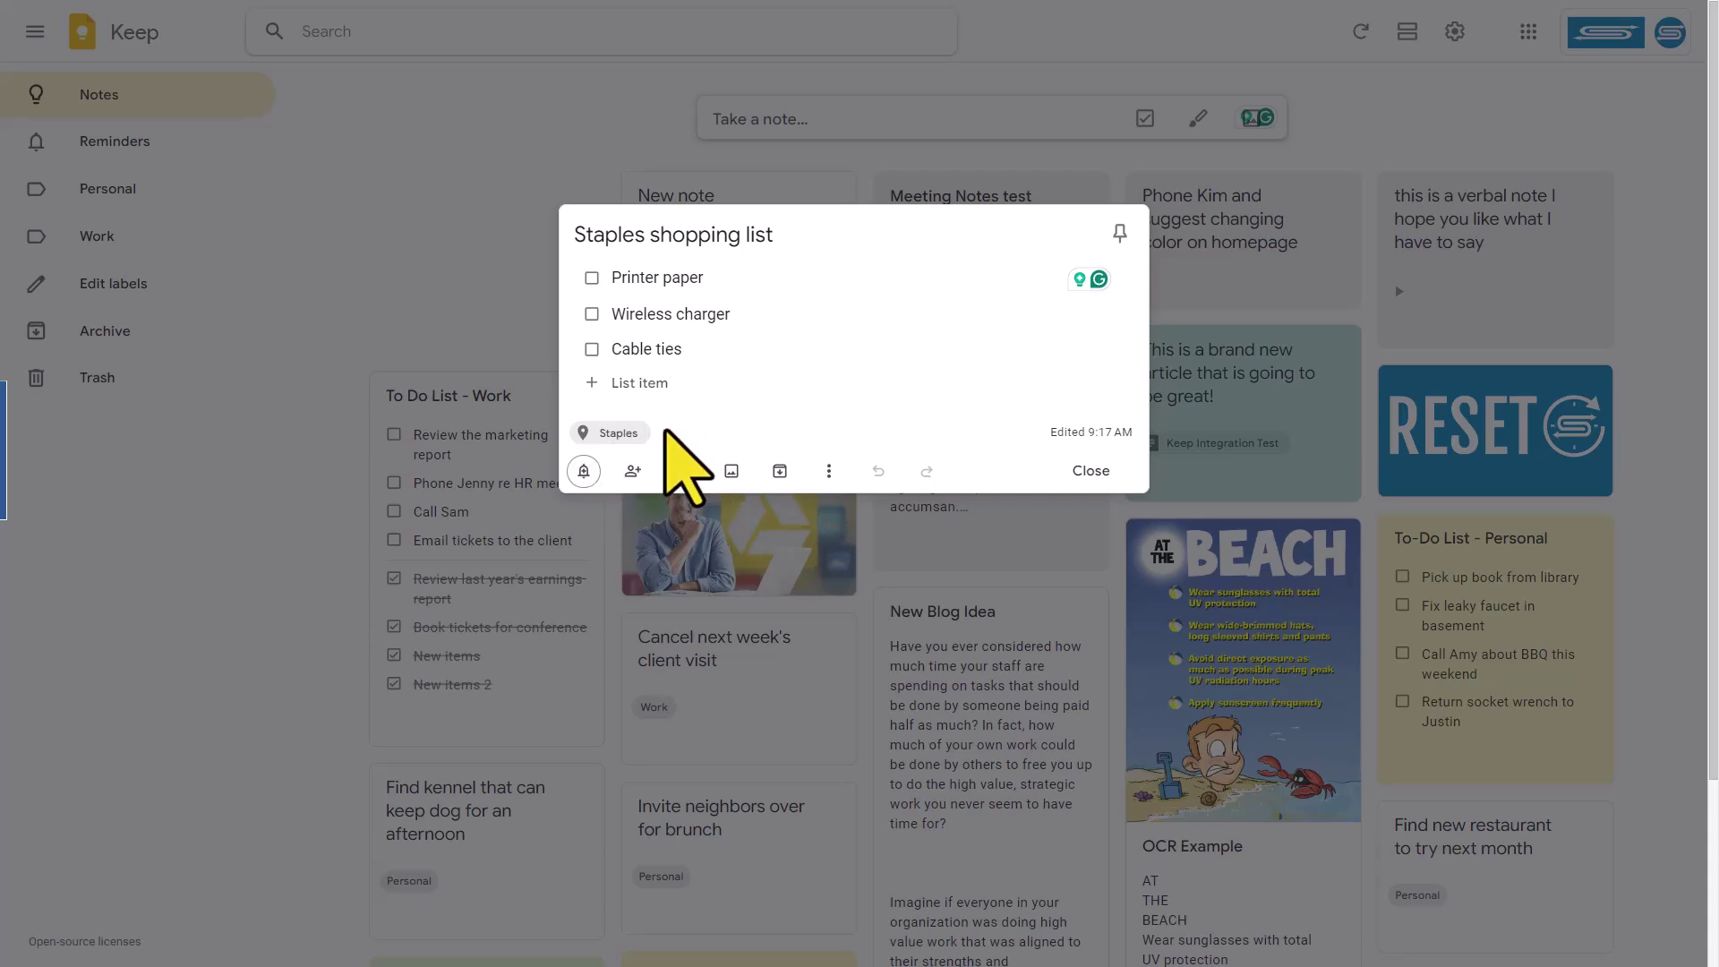
click(320, 419)
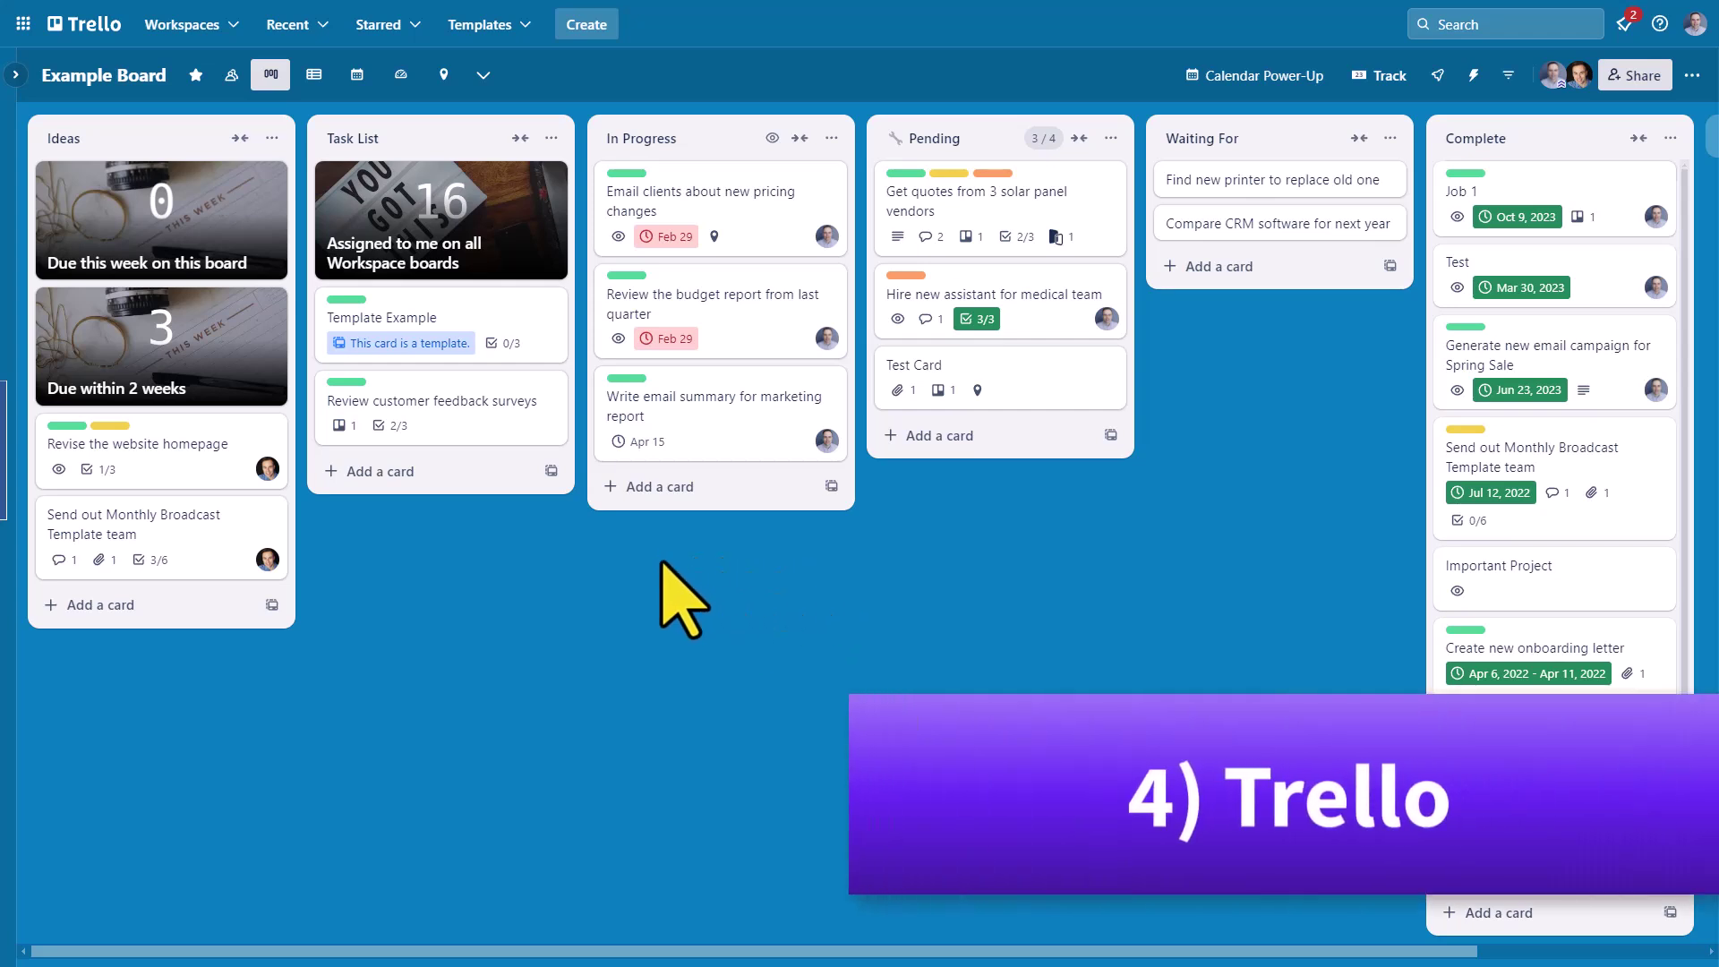
- Move the email summary card into Pending and the Monthly Broadcast card to the top of Complete
drag(767, 448, 470, 498)
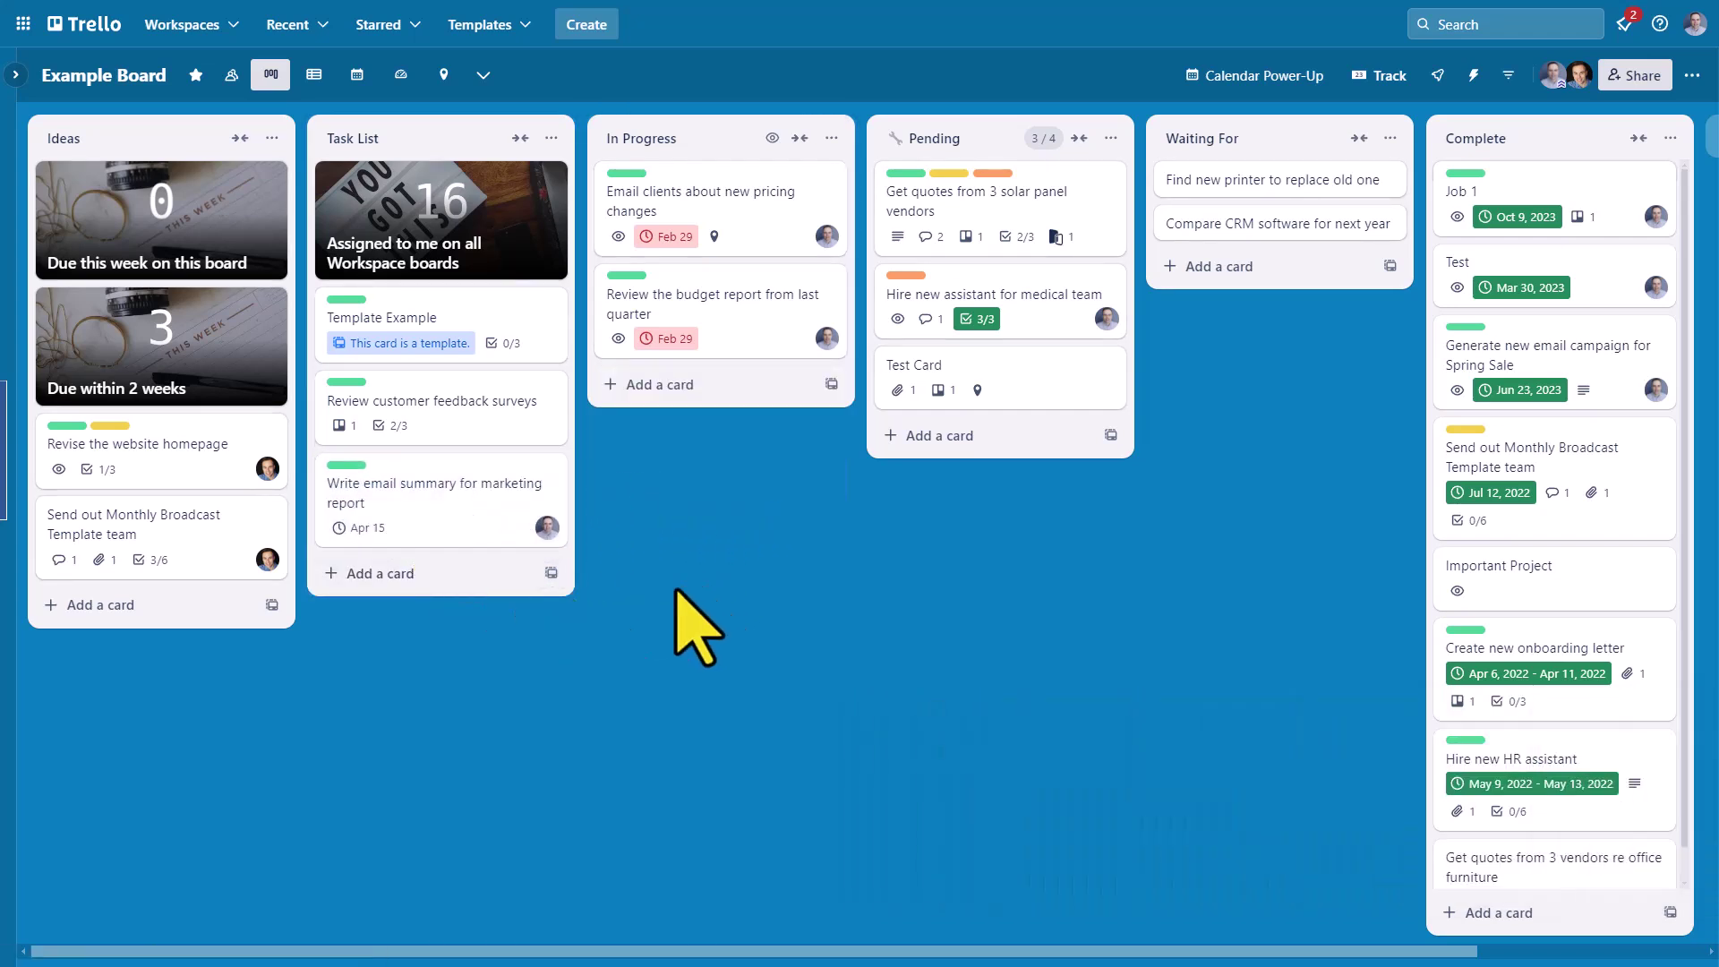
drag(439, 533, 986, 472)
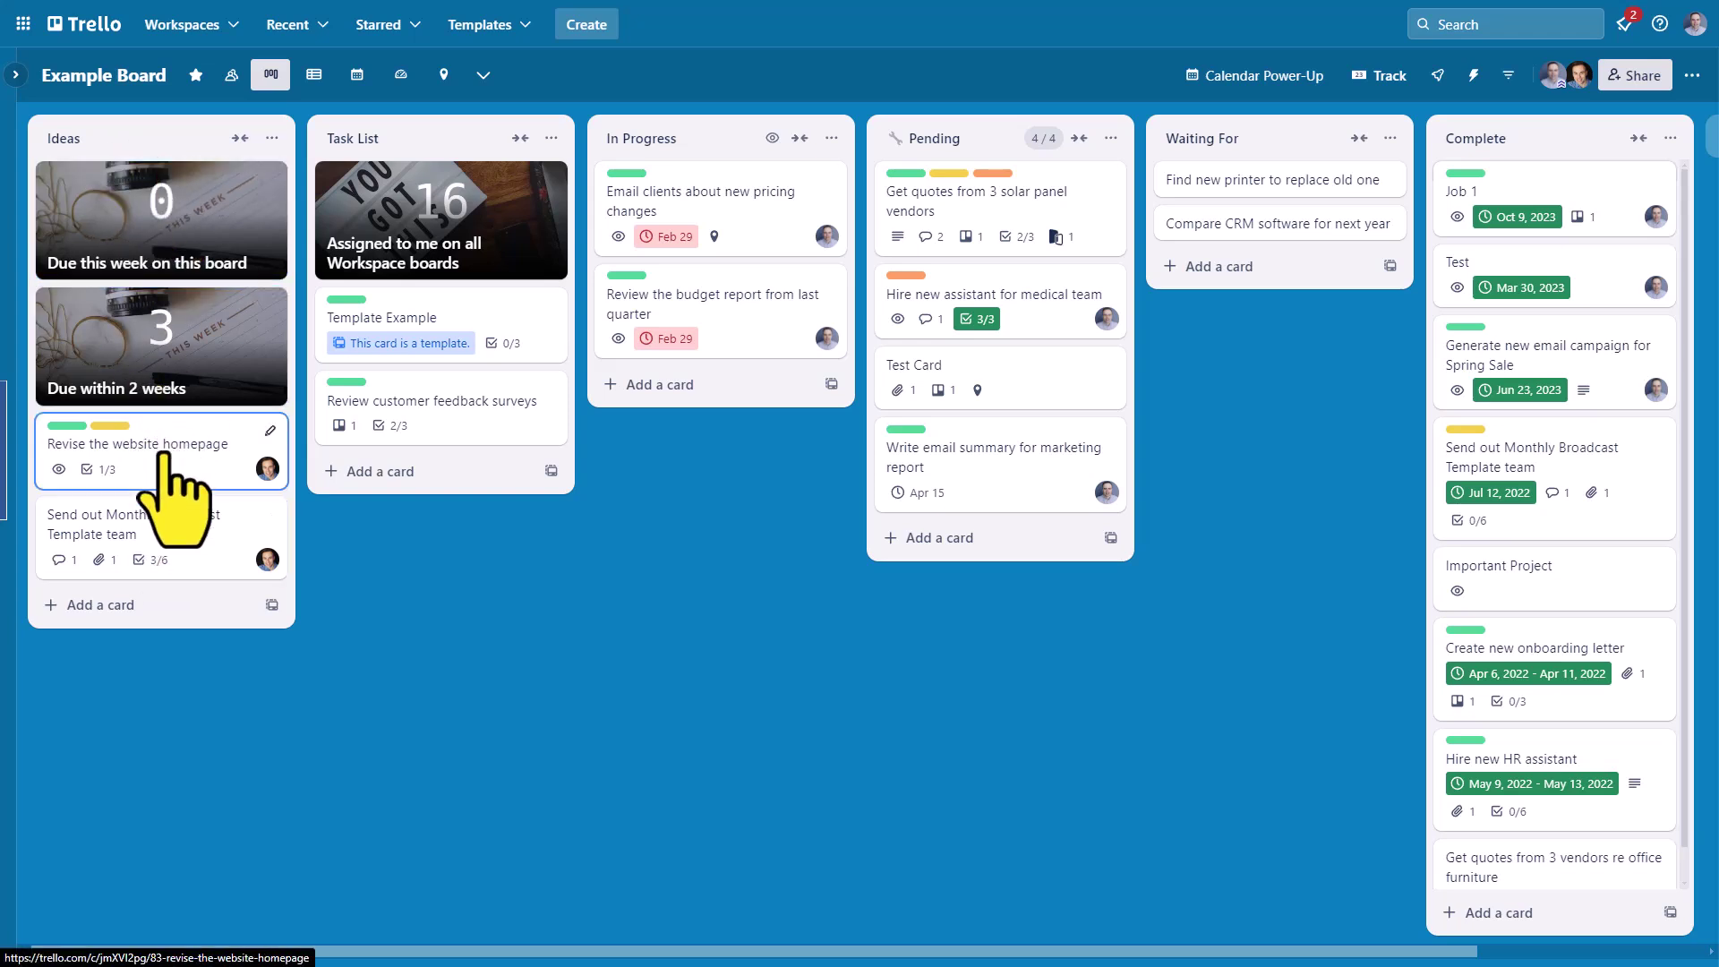
drag(166, 524, 1485, 232)
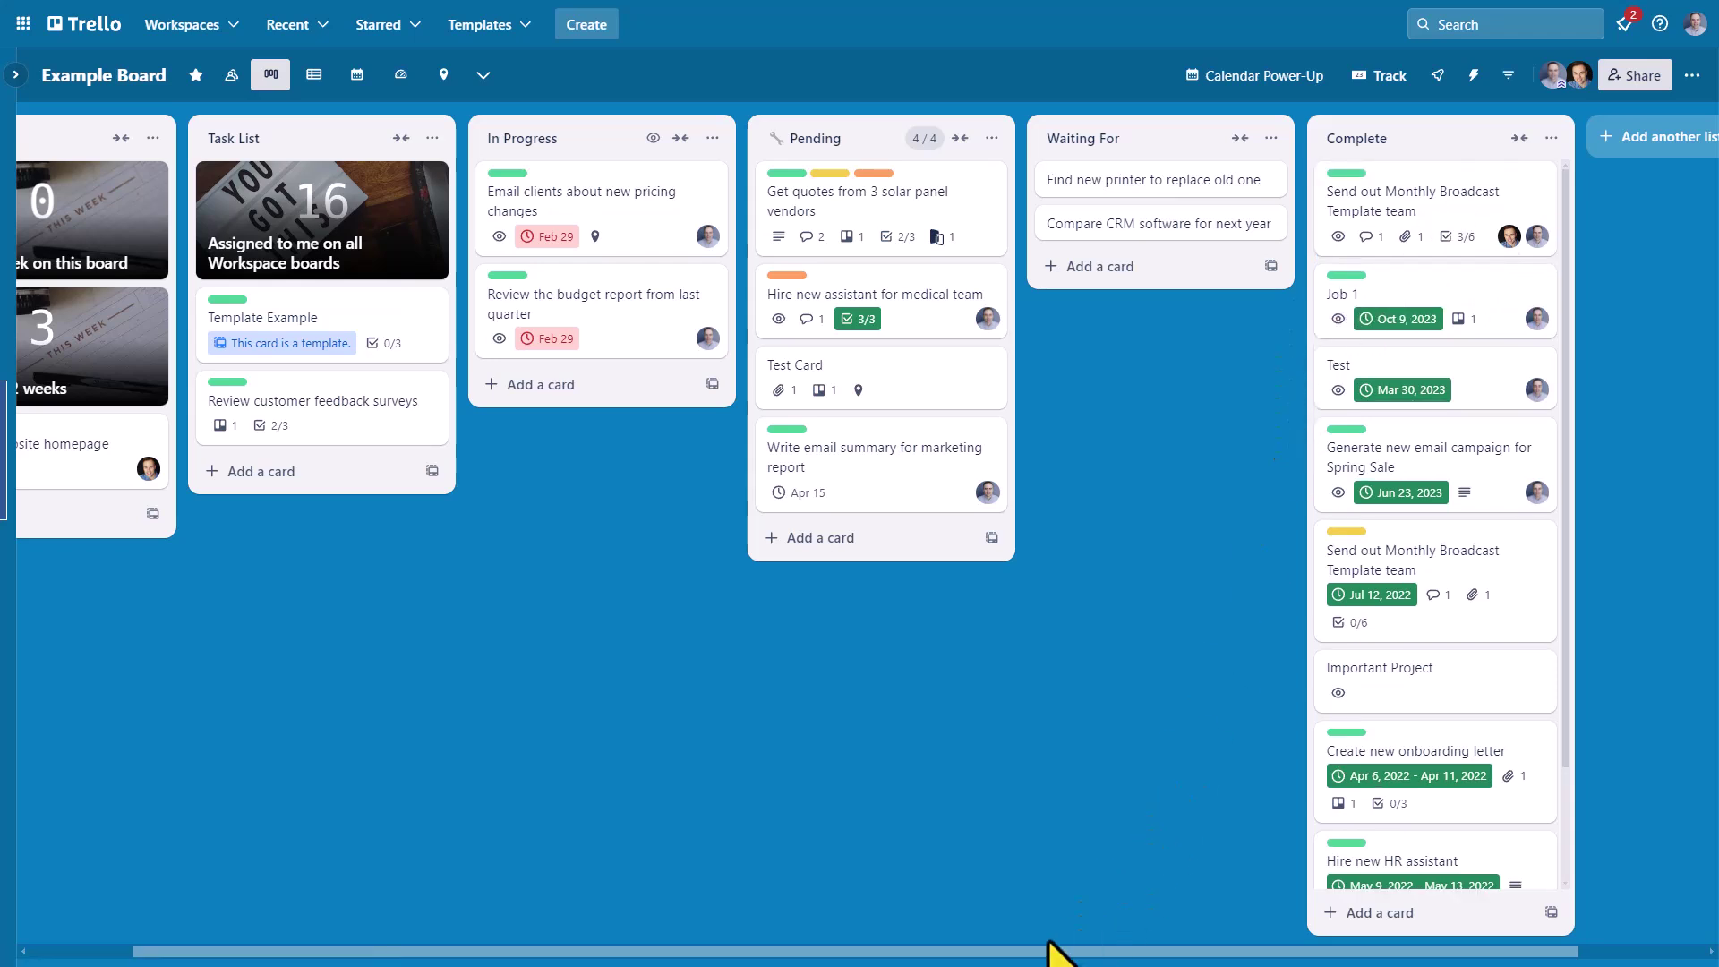
drag(1001, 957, 696, 530)
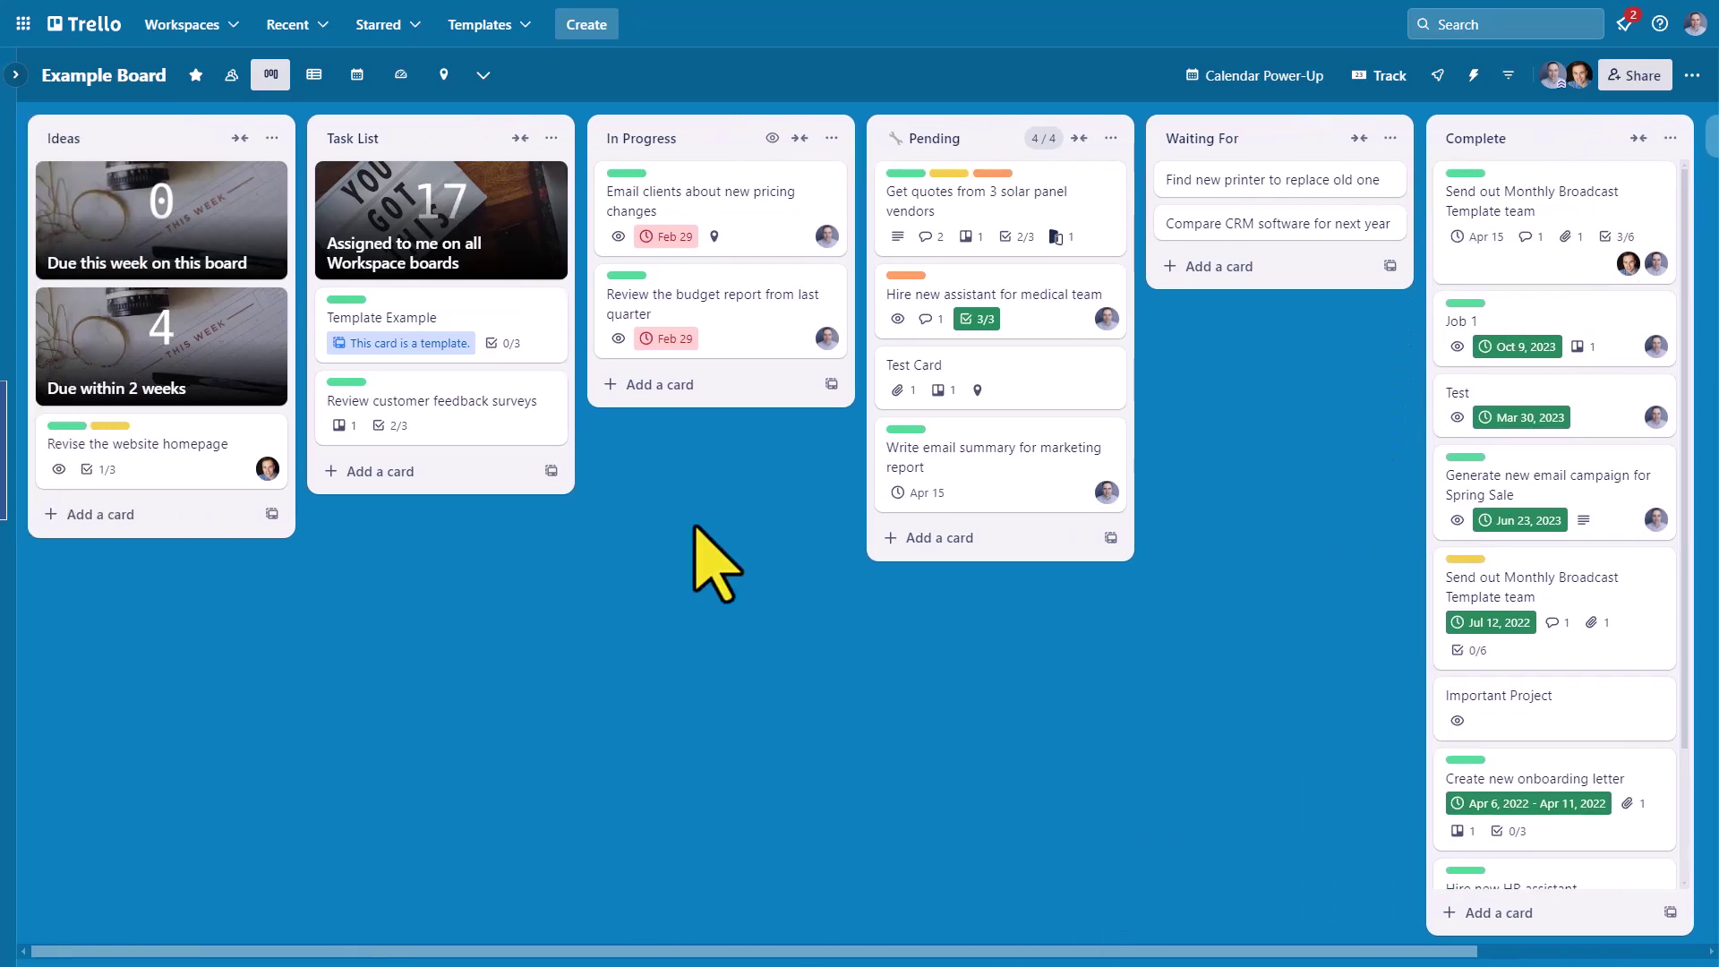
click(999, 211)
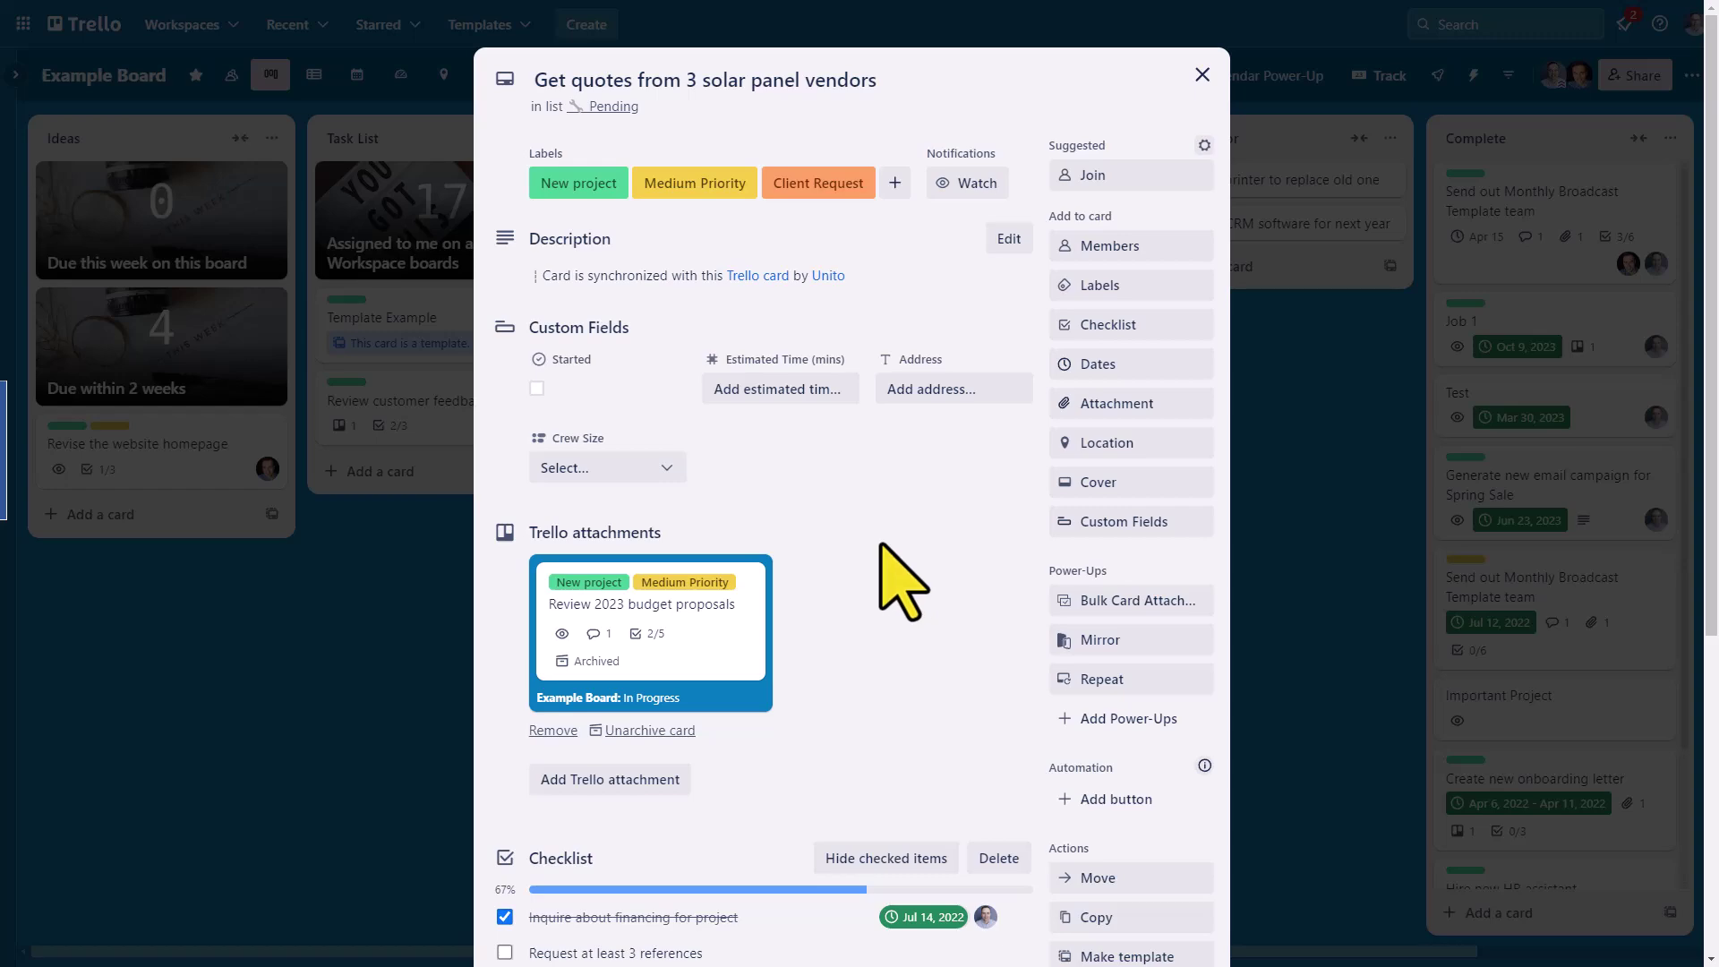
scroll(908, 573, down, 5)
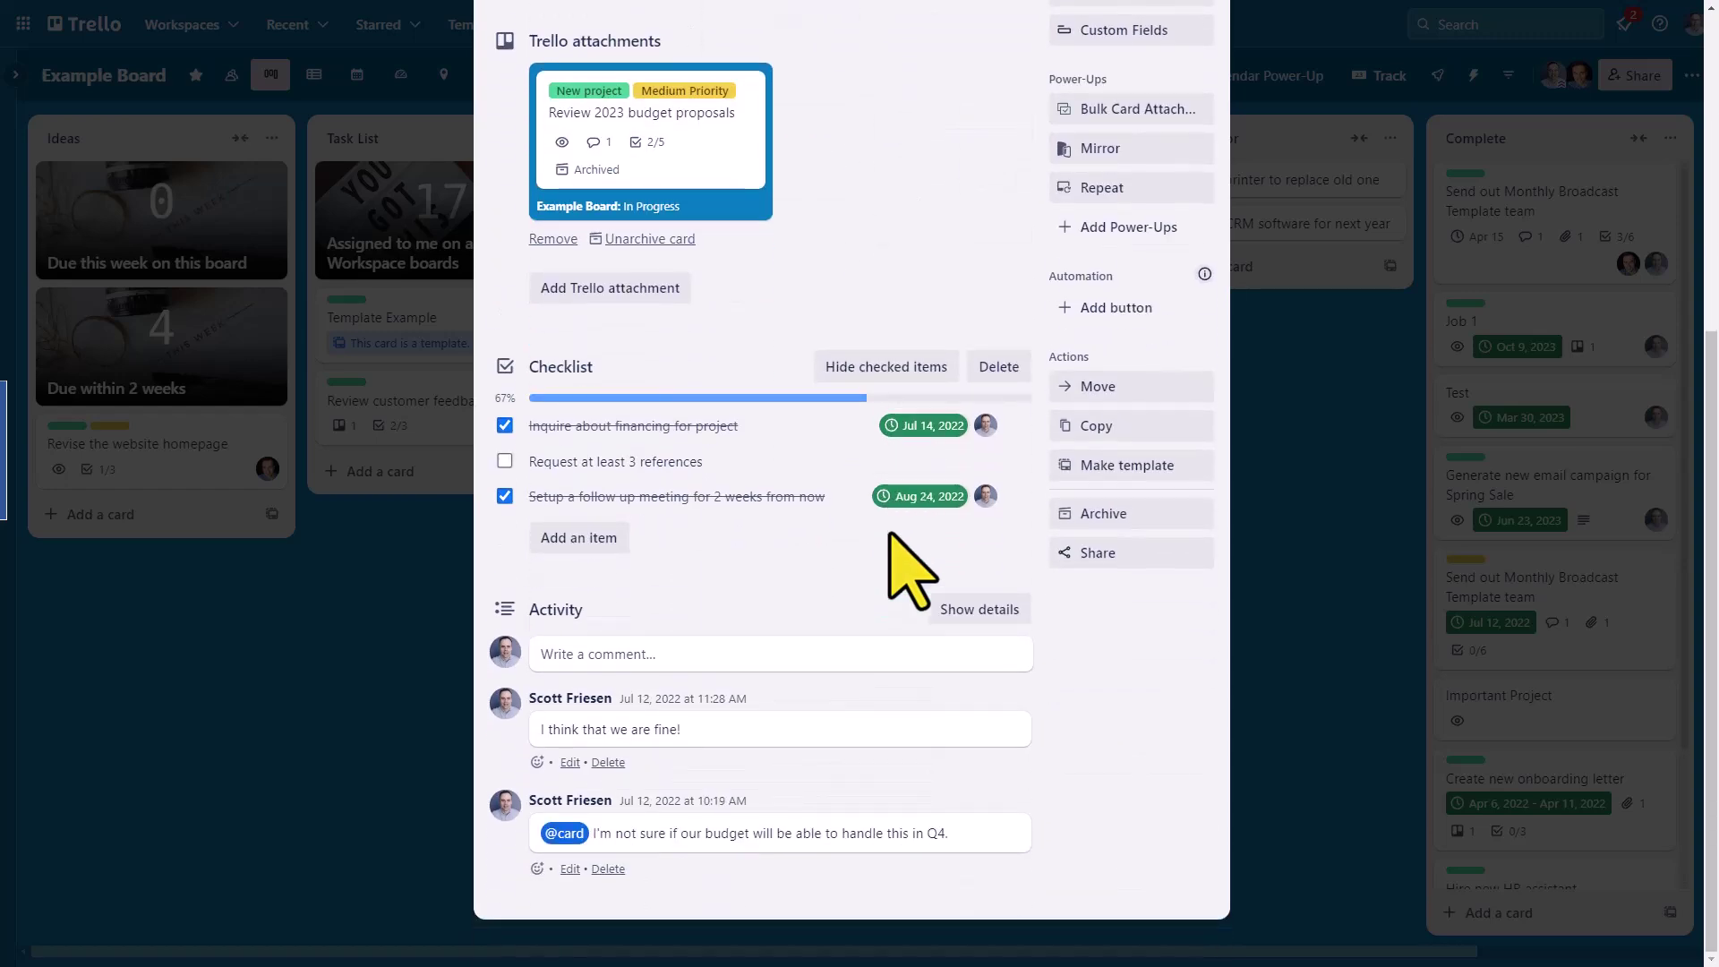
scroll(829, 564, up, 5)
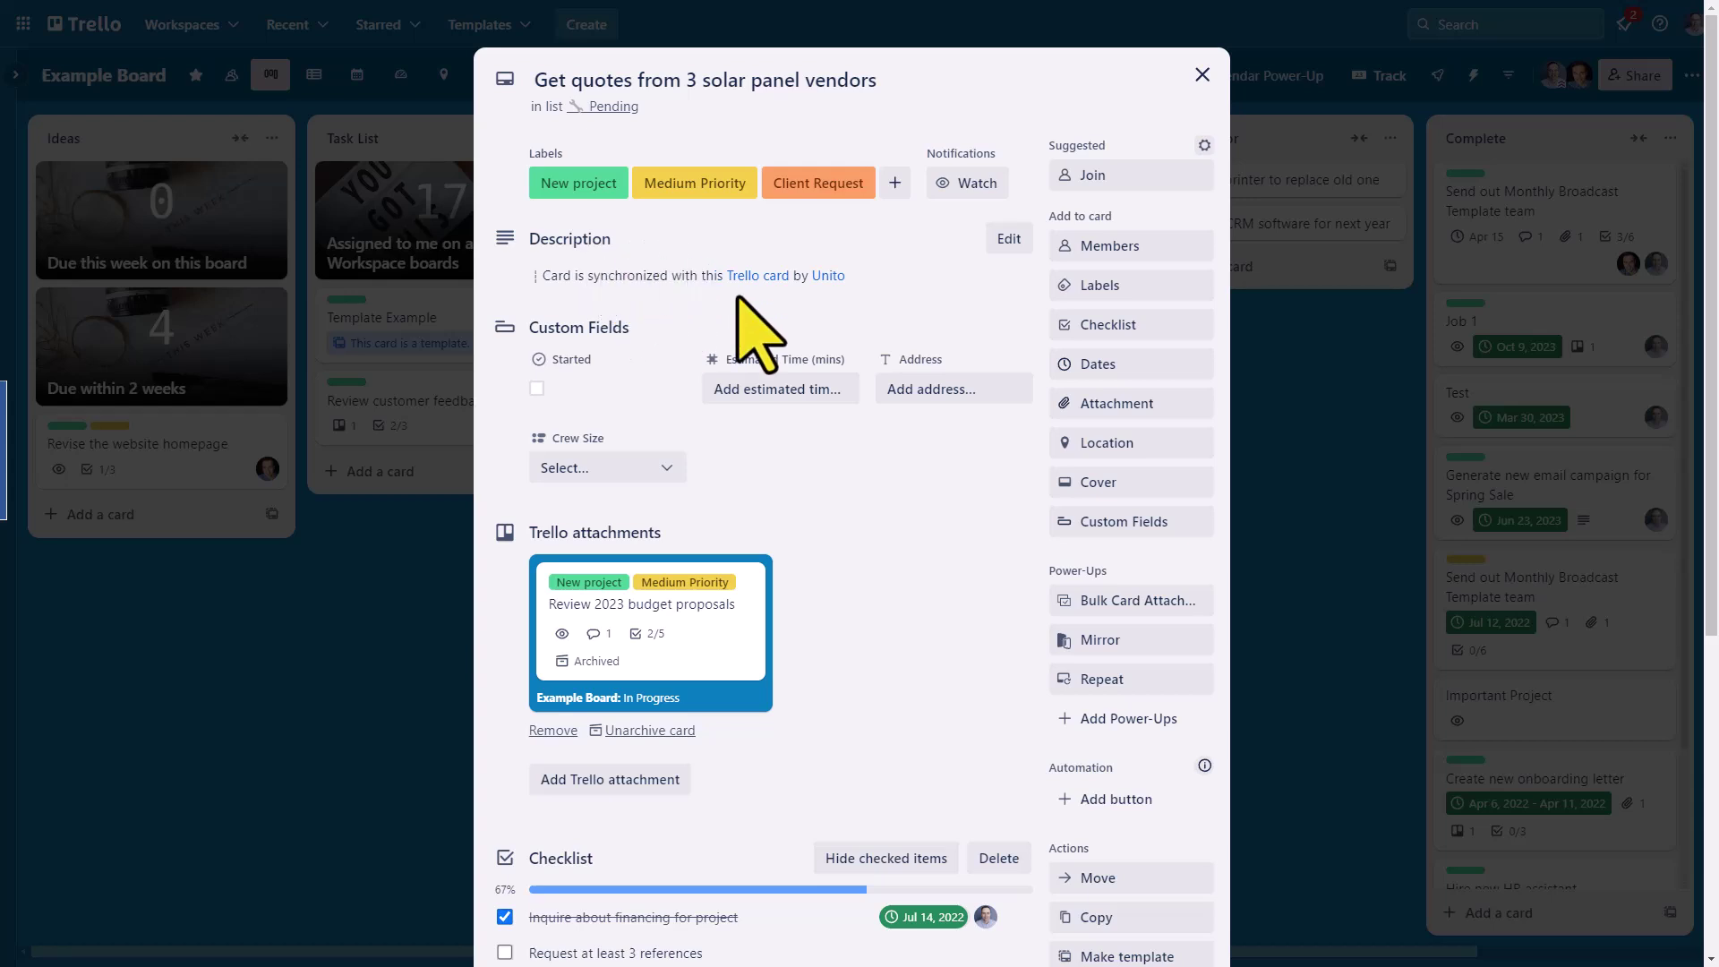
scroll(988, 542, down, 1)
scroll(748, 396, down, 5)
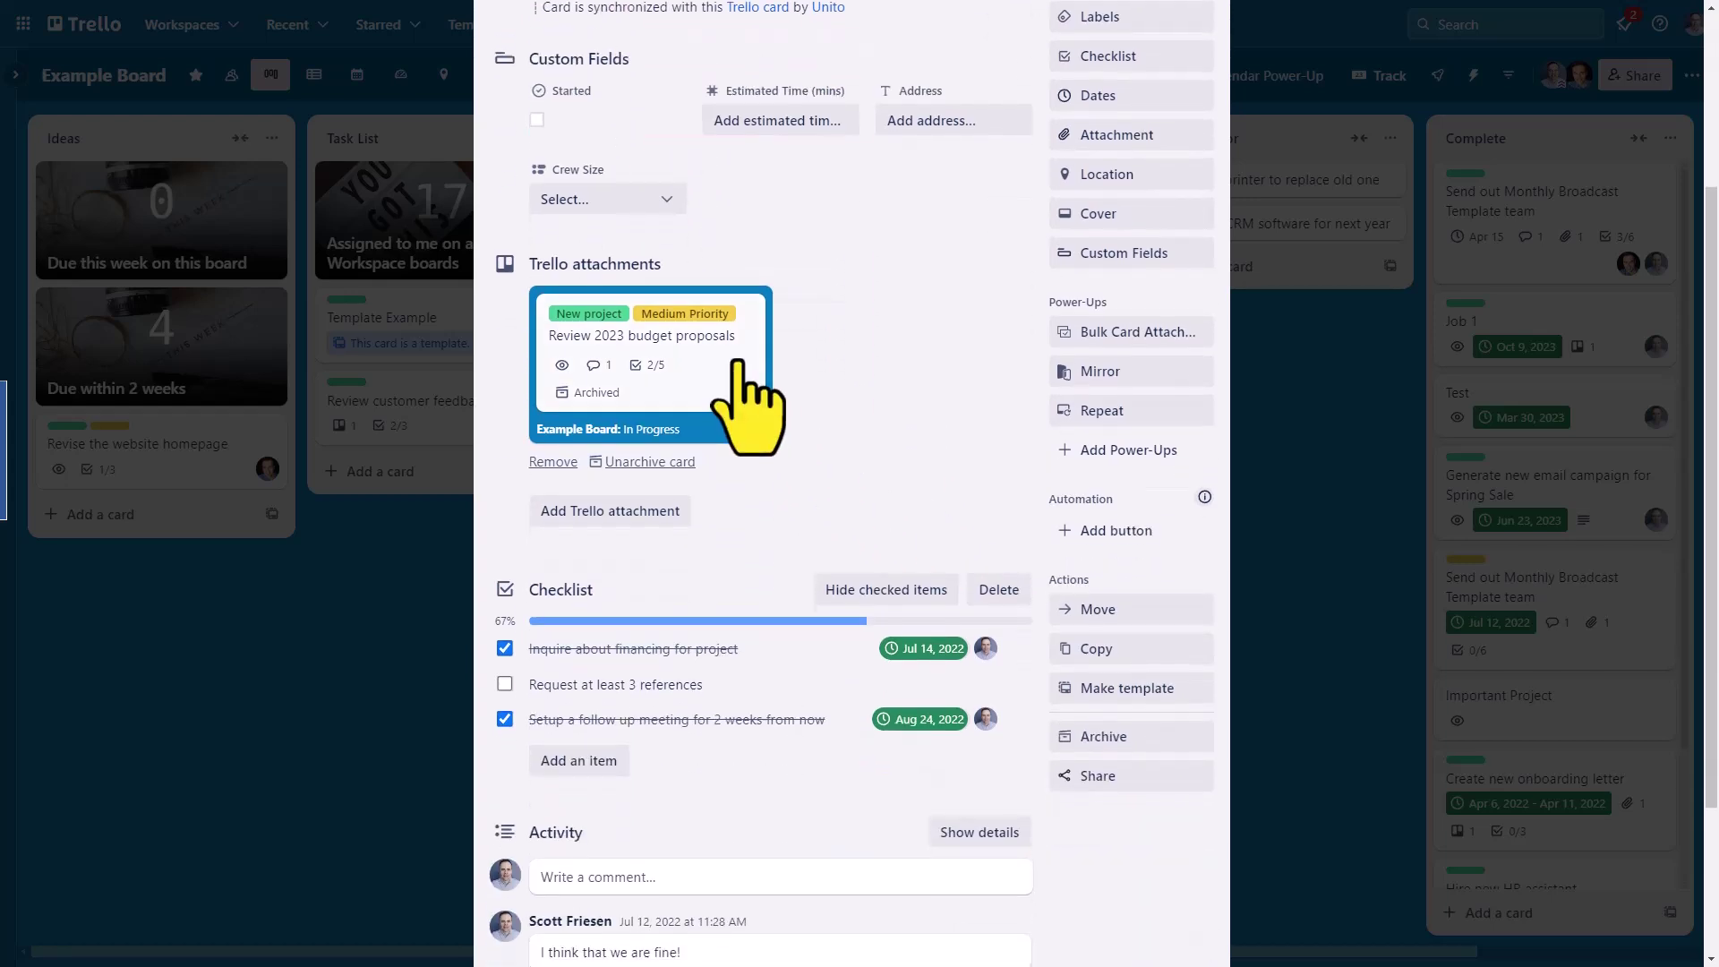
scroll(768, 488, up, 3)
scroll(768, 488, up, 2)
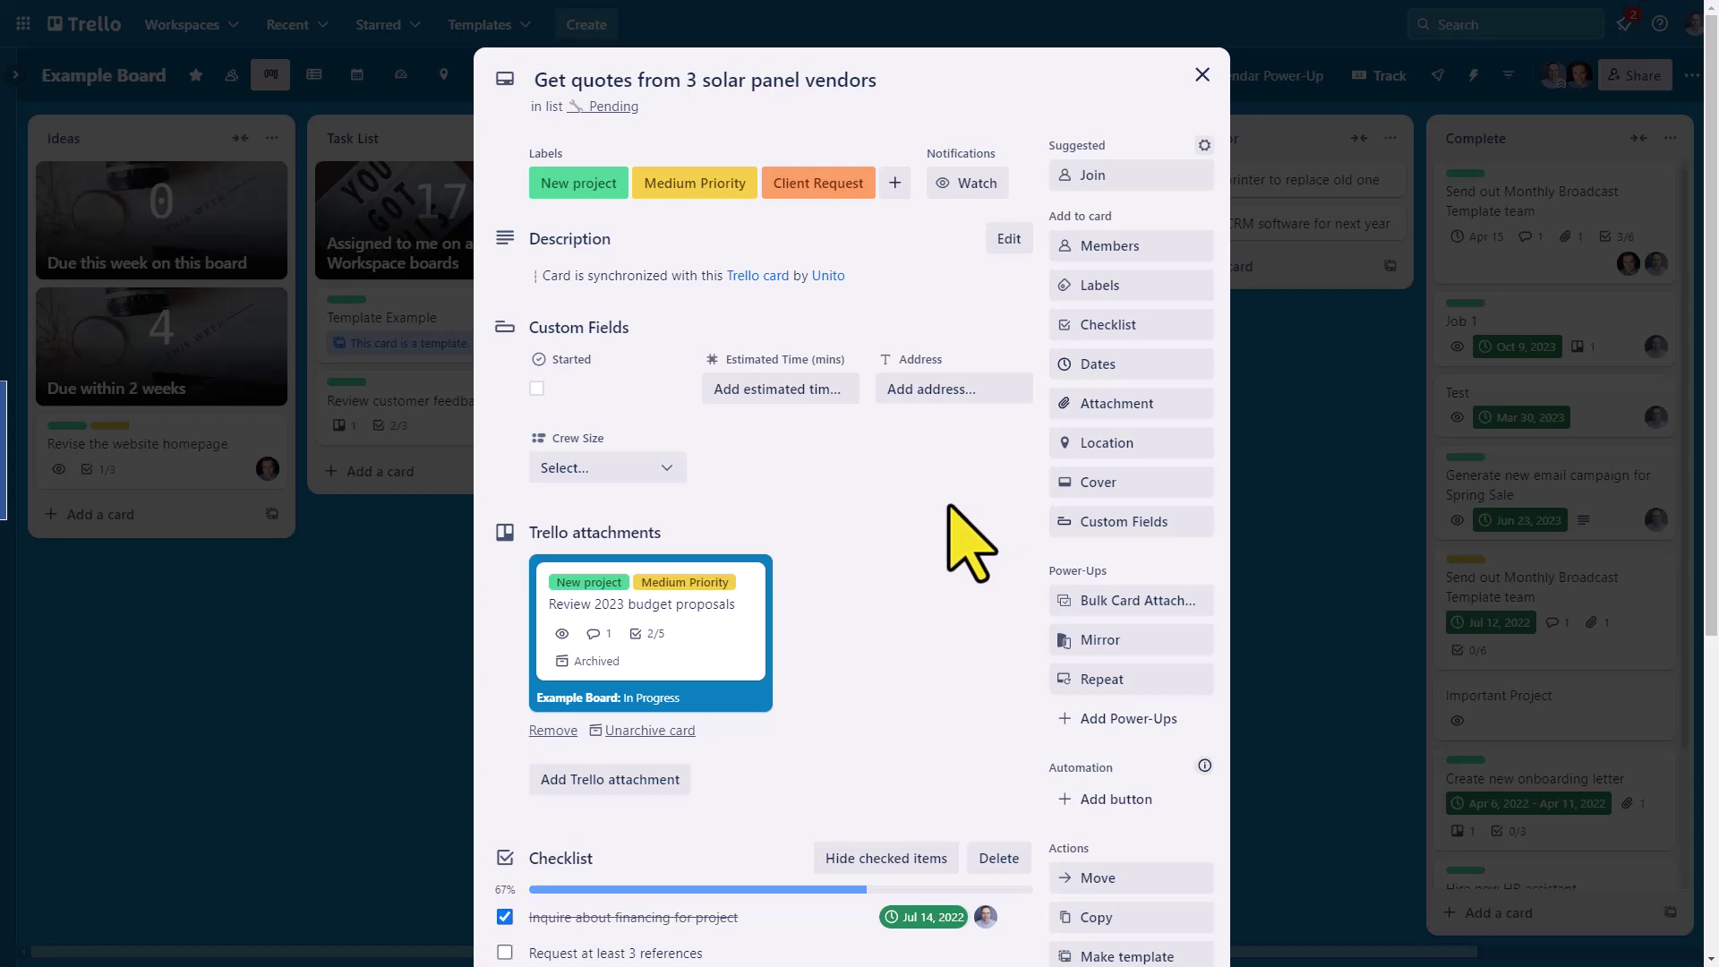
click(1203, 75)
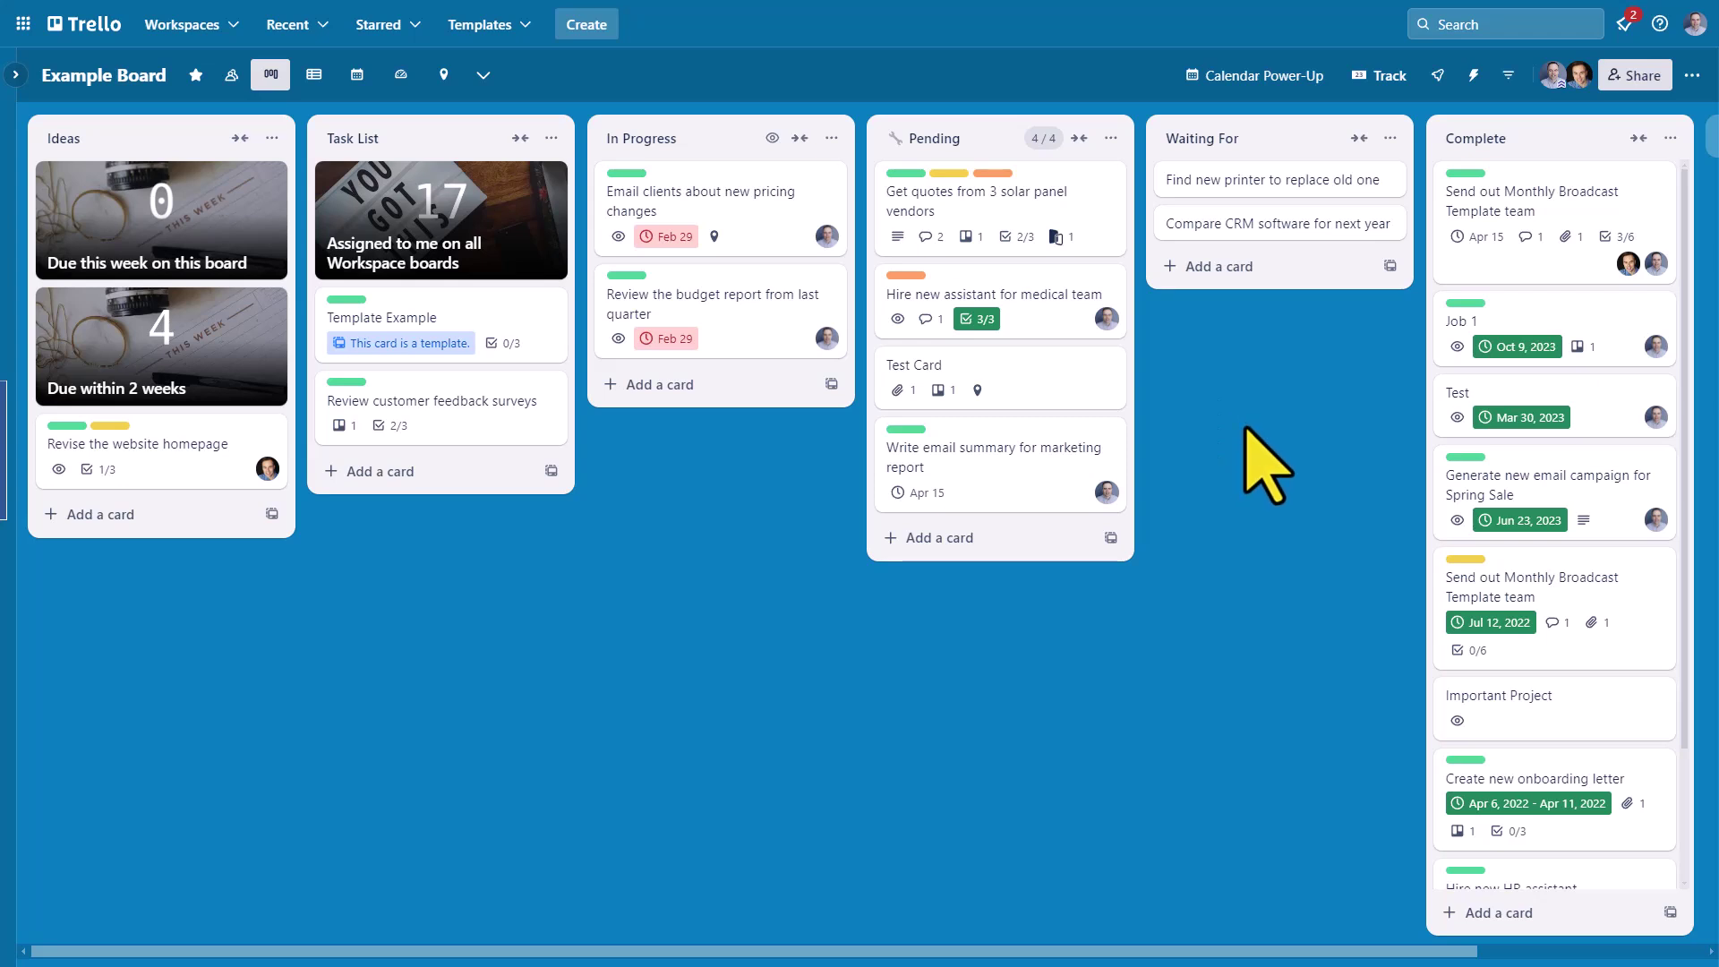
click(1438, 77)
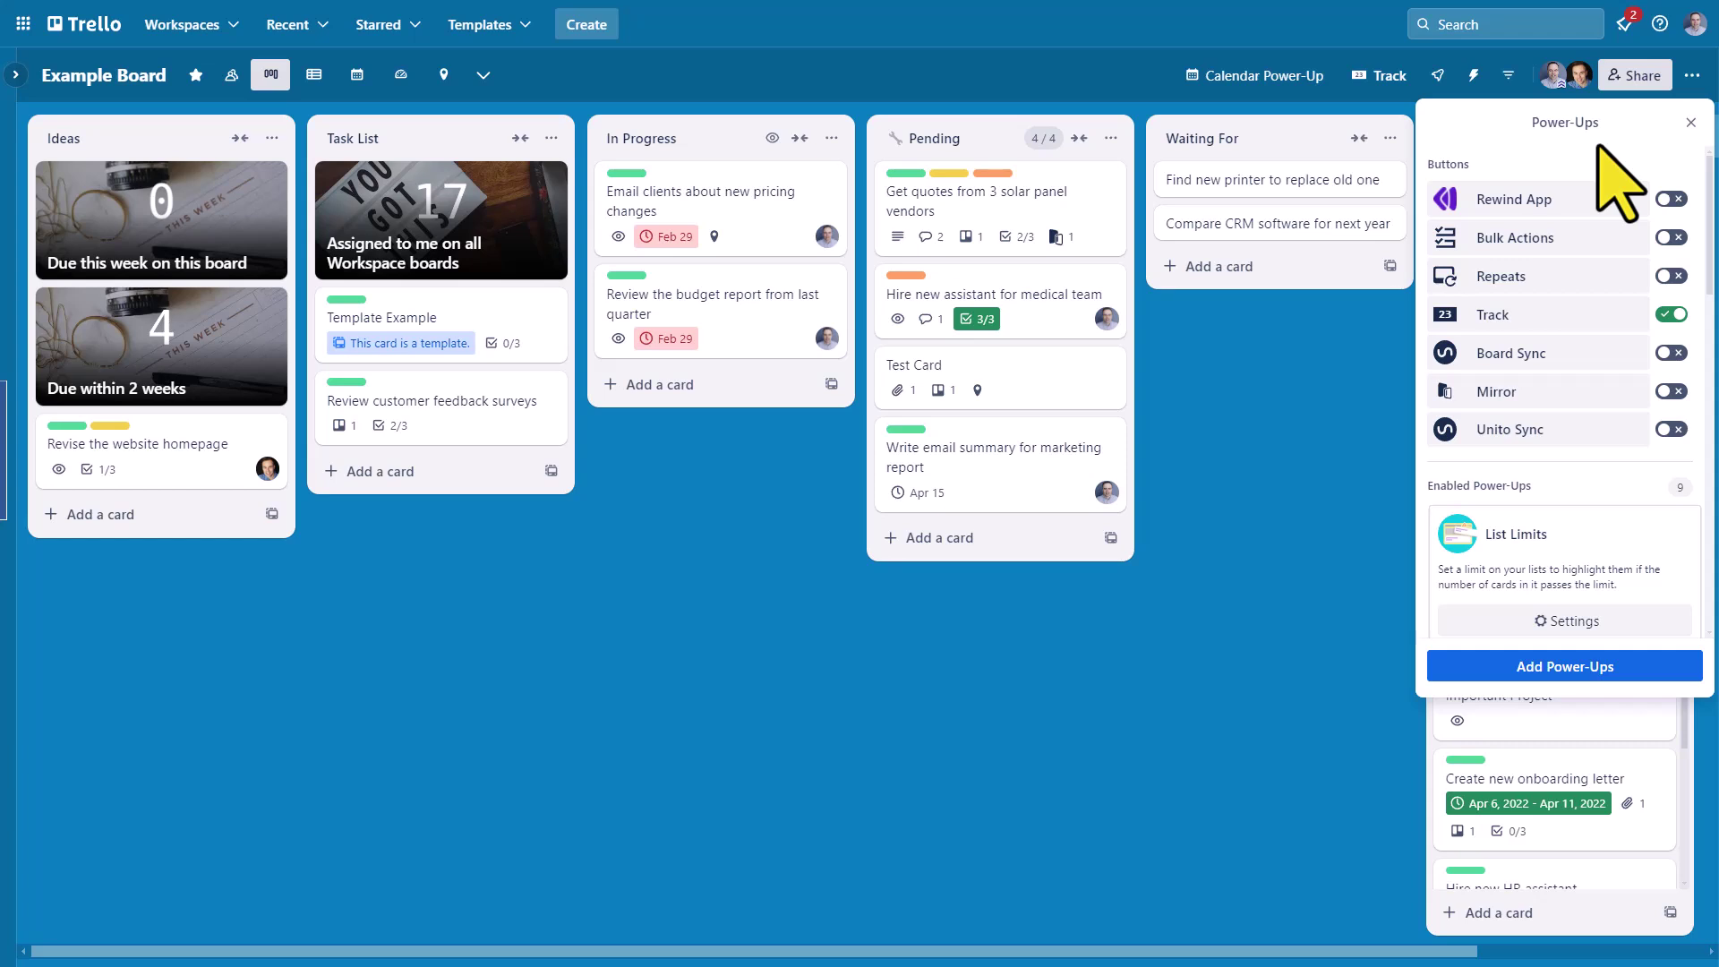
click(1282, 396)
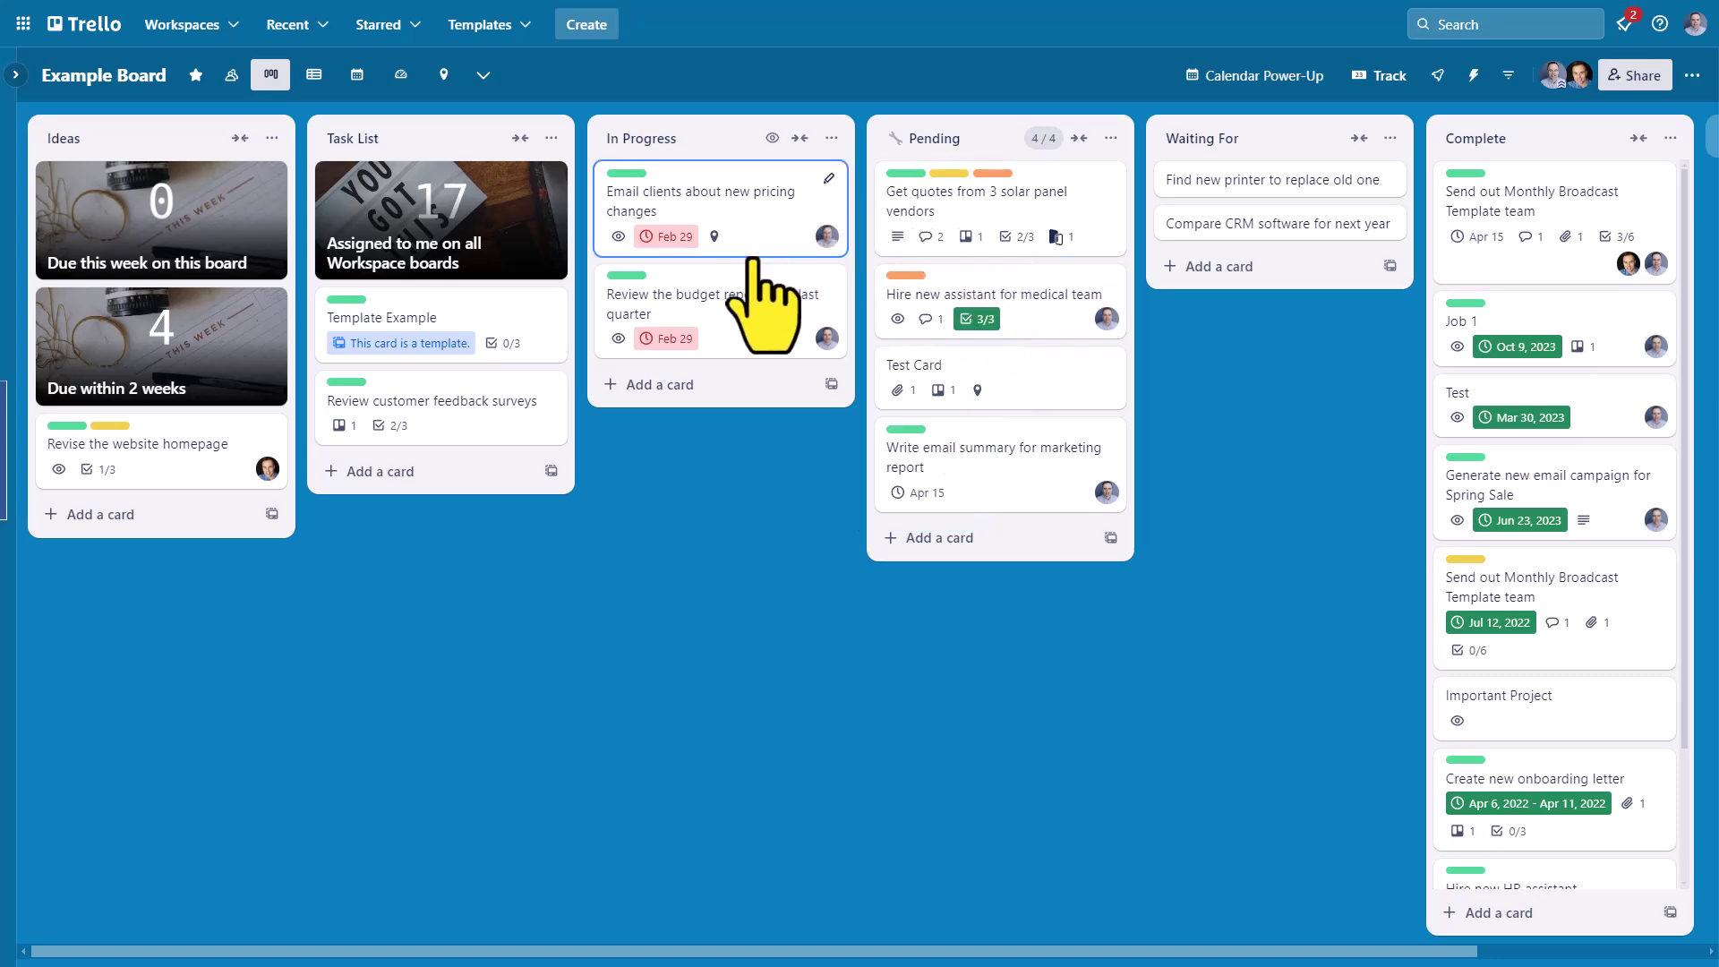
click(967, 211)
click(1202, 76)
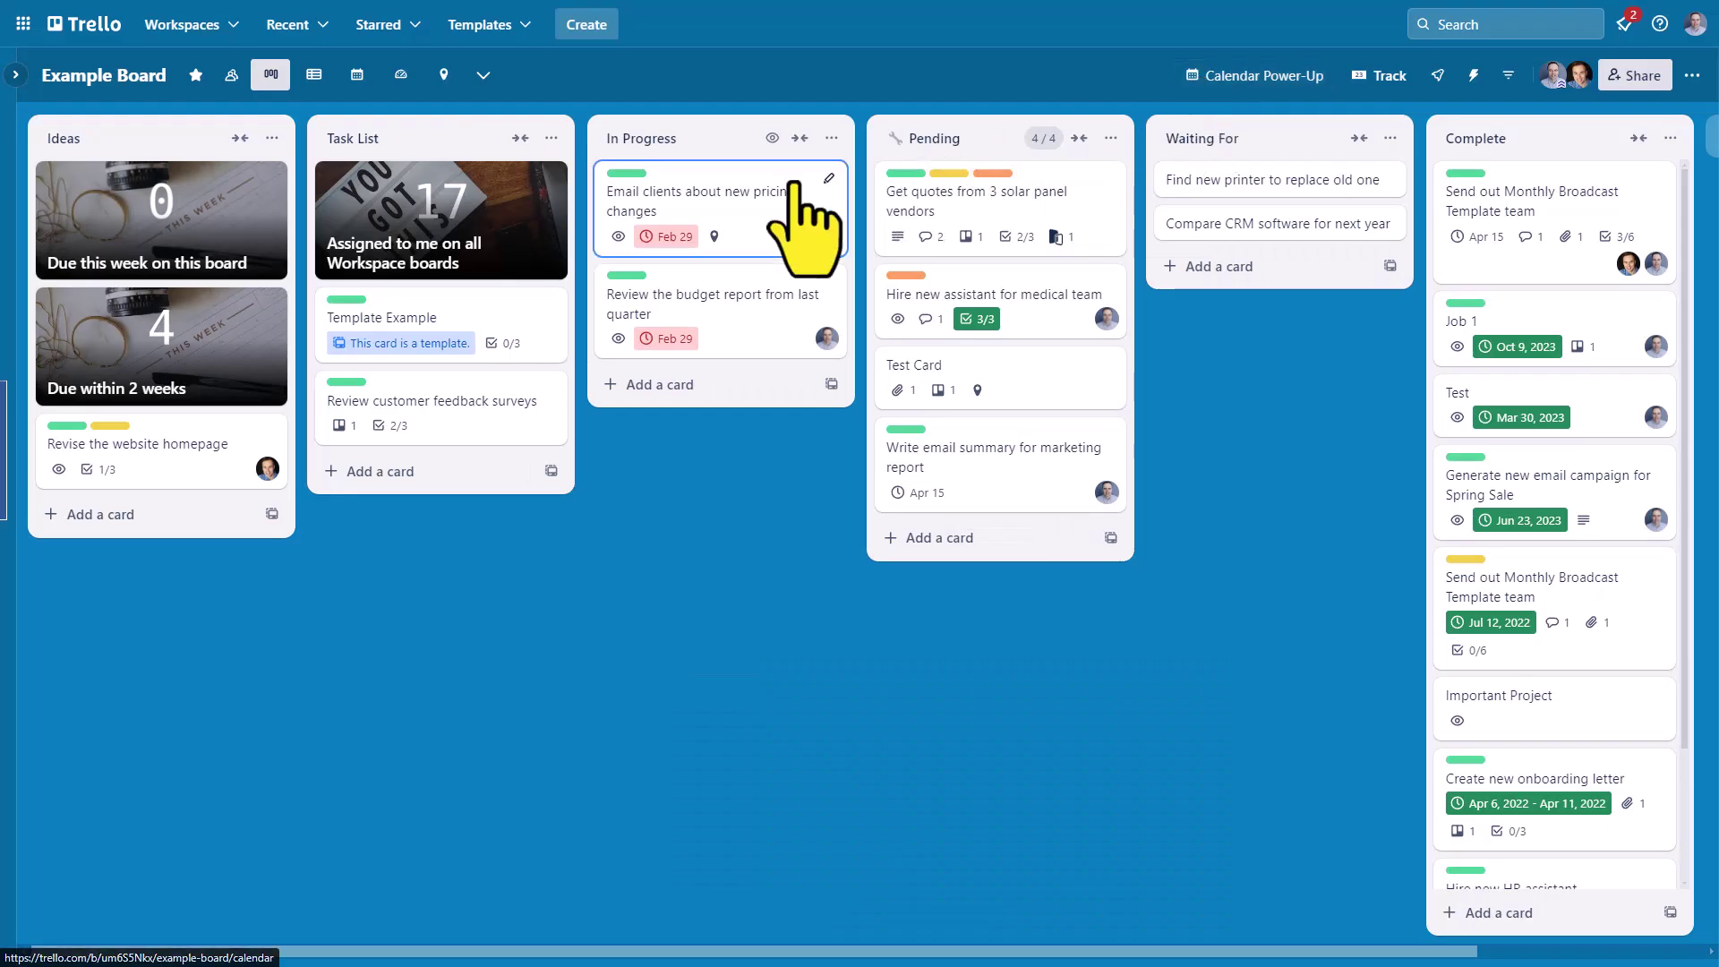
click(732, 211)
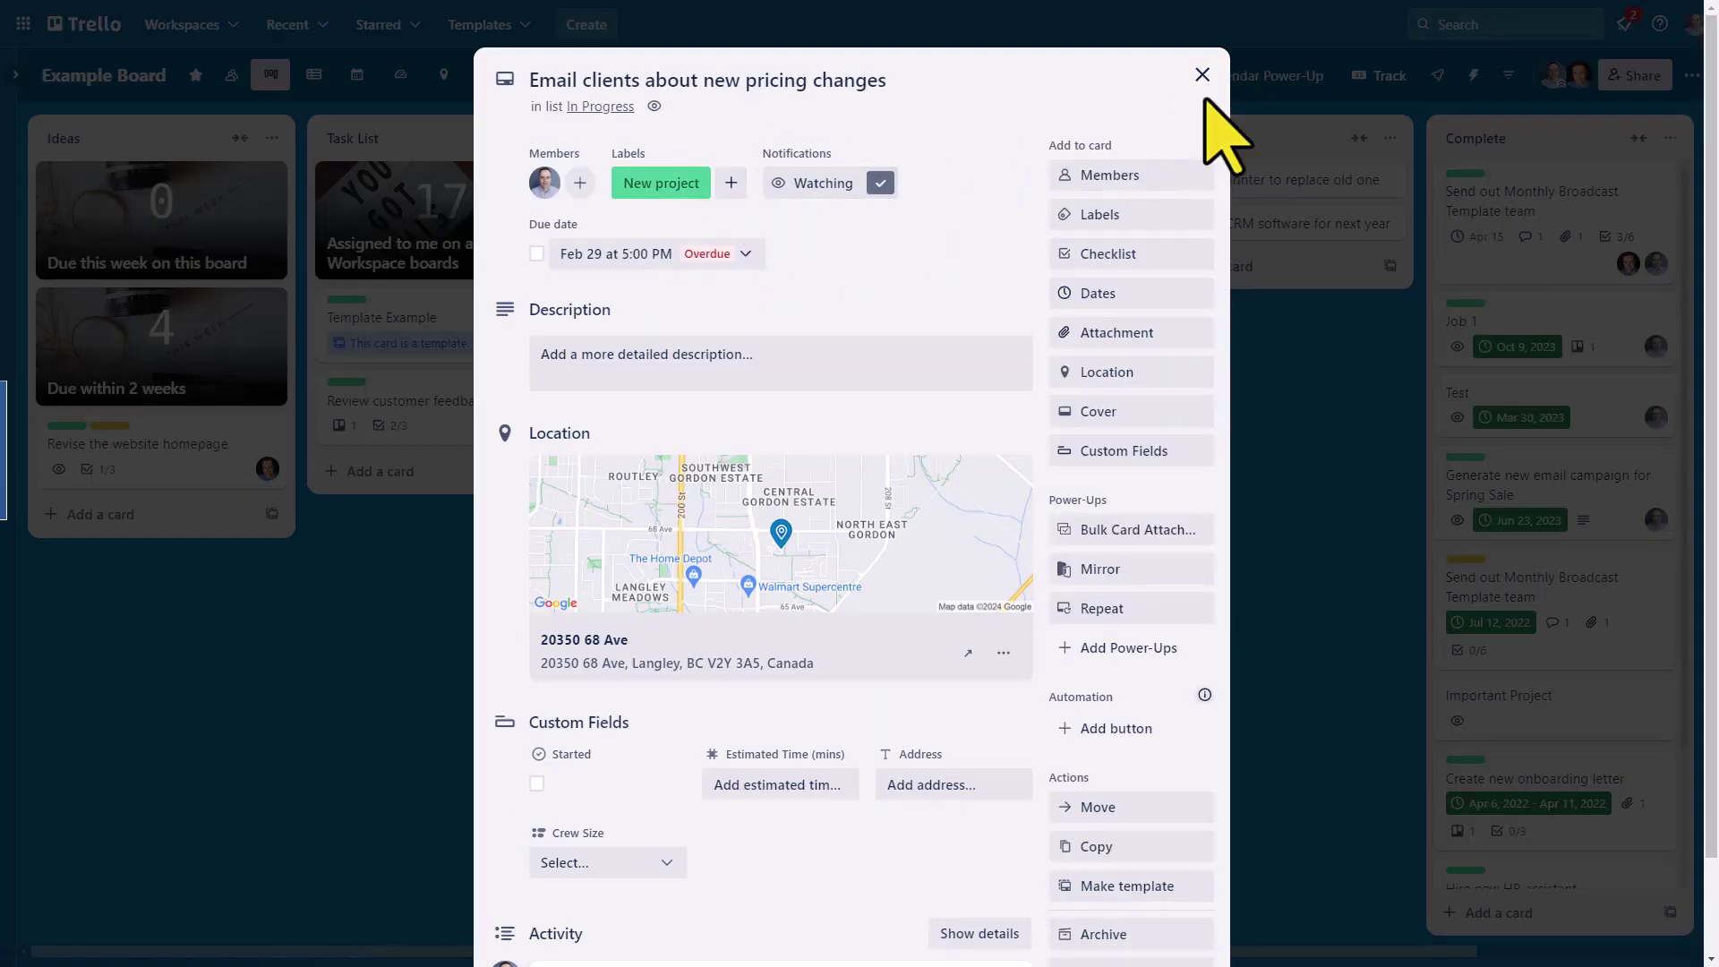
click(1202, 75)
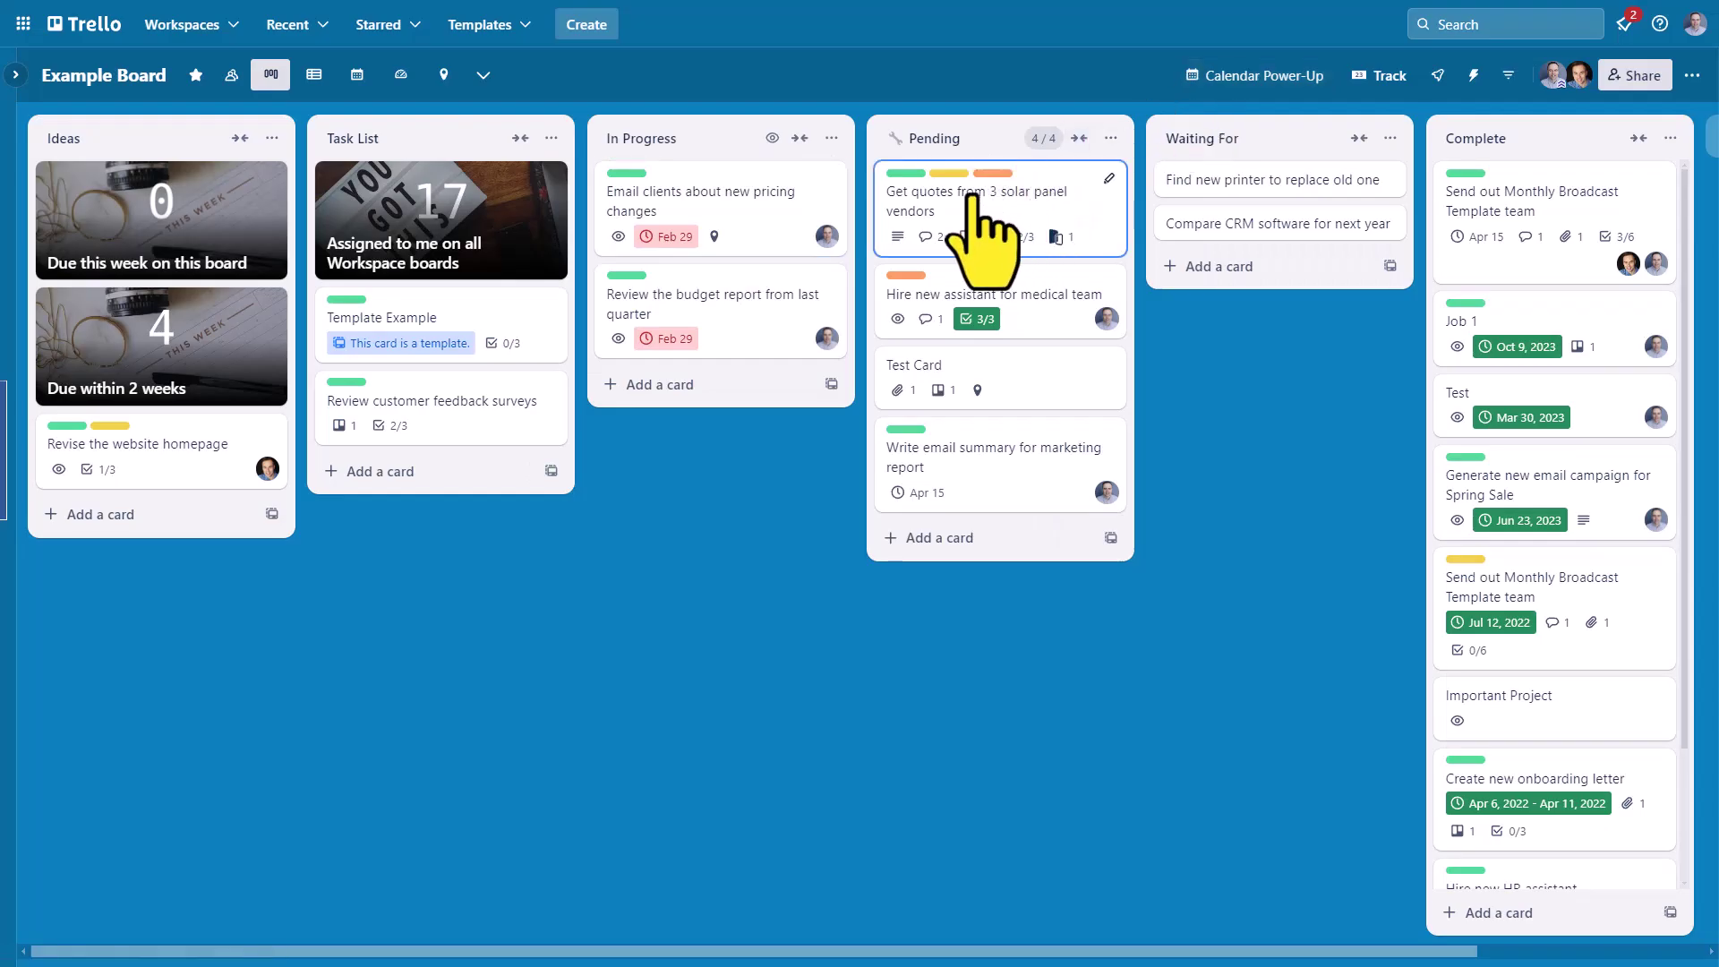
key(d)
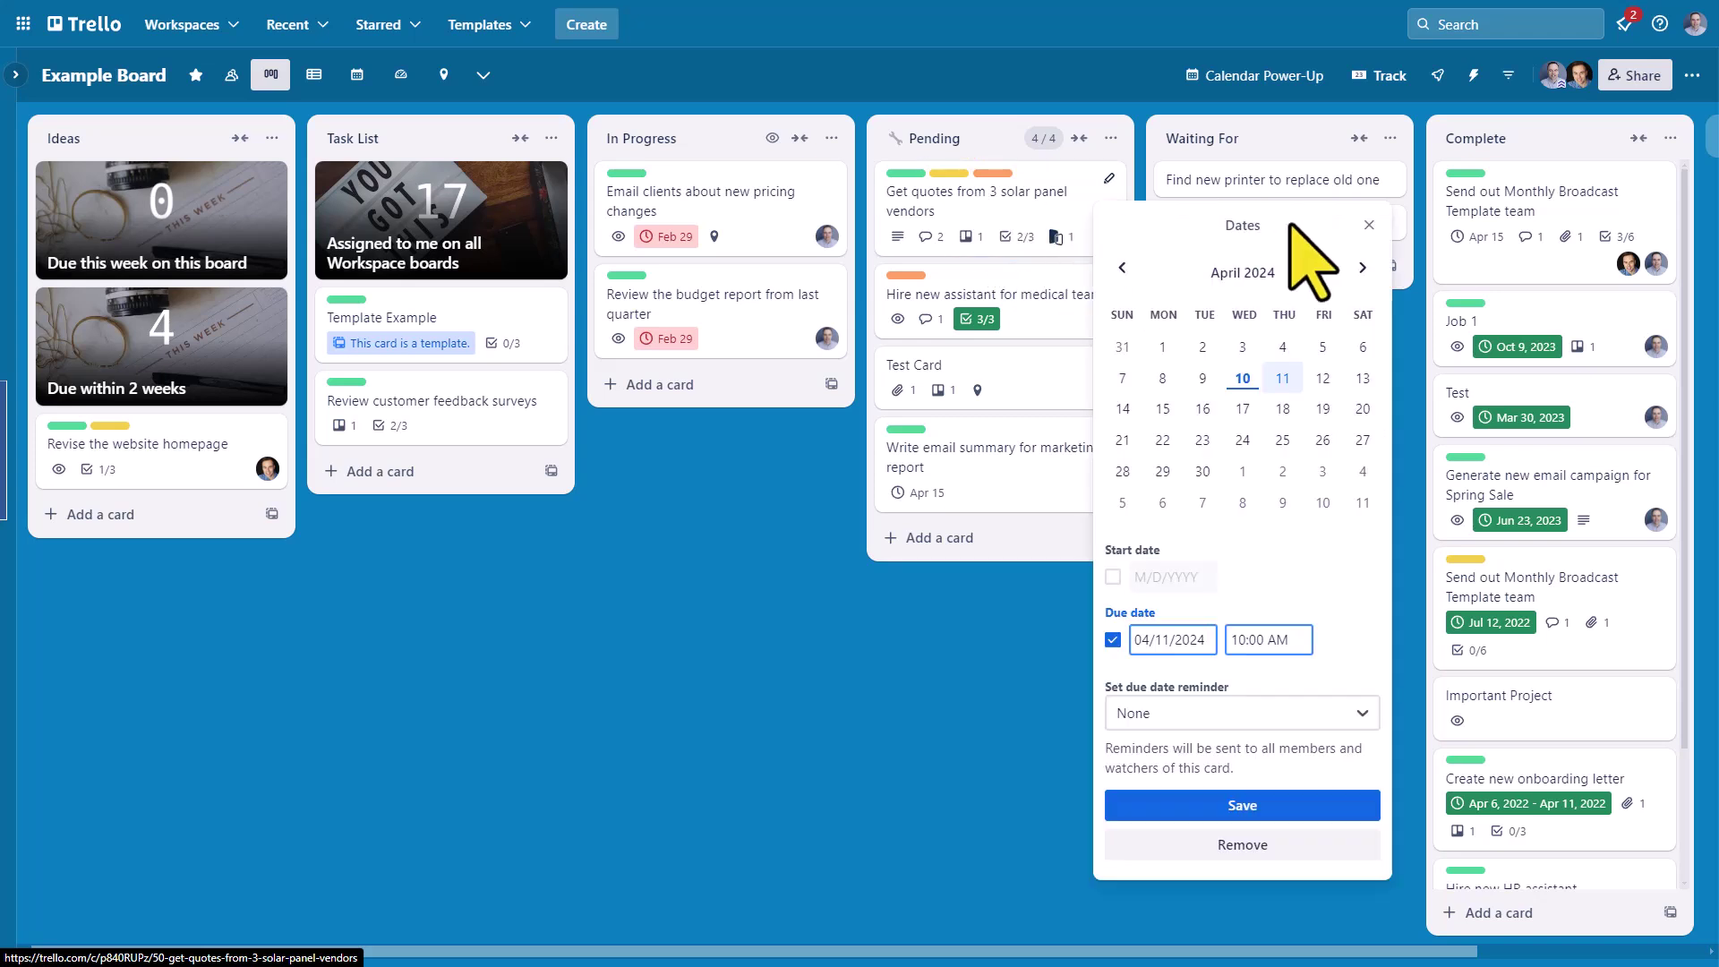
click(1383, 220)
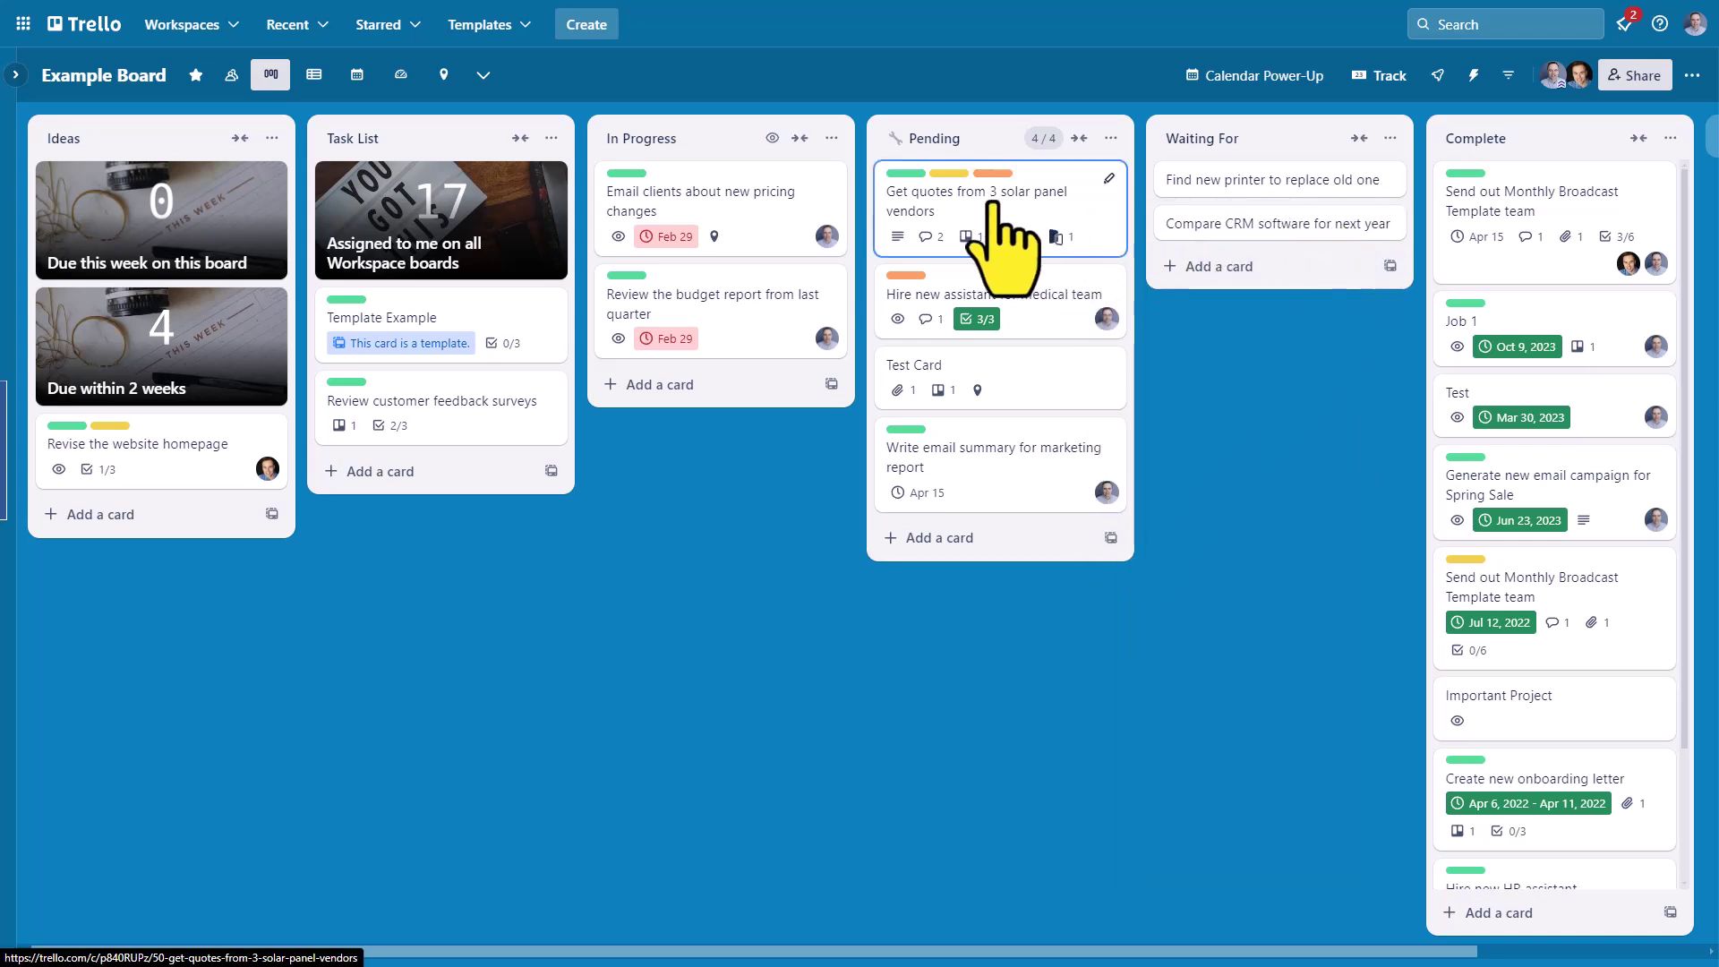
key(l)
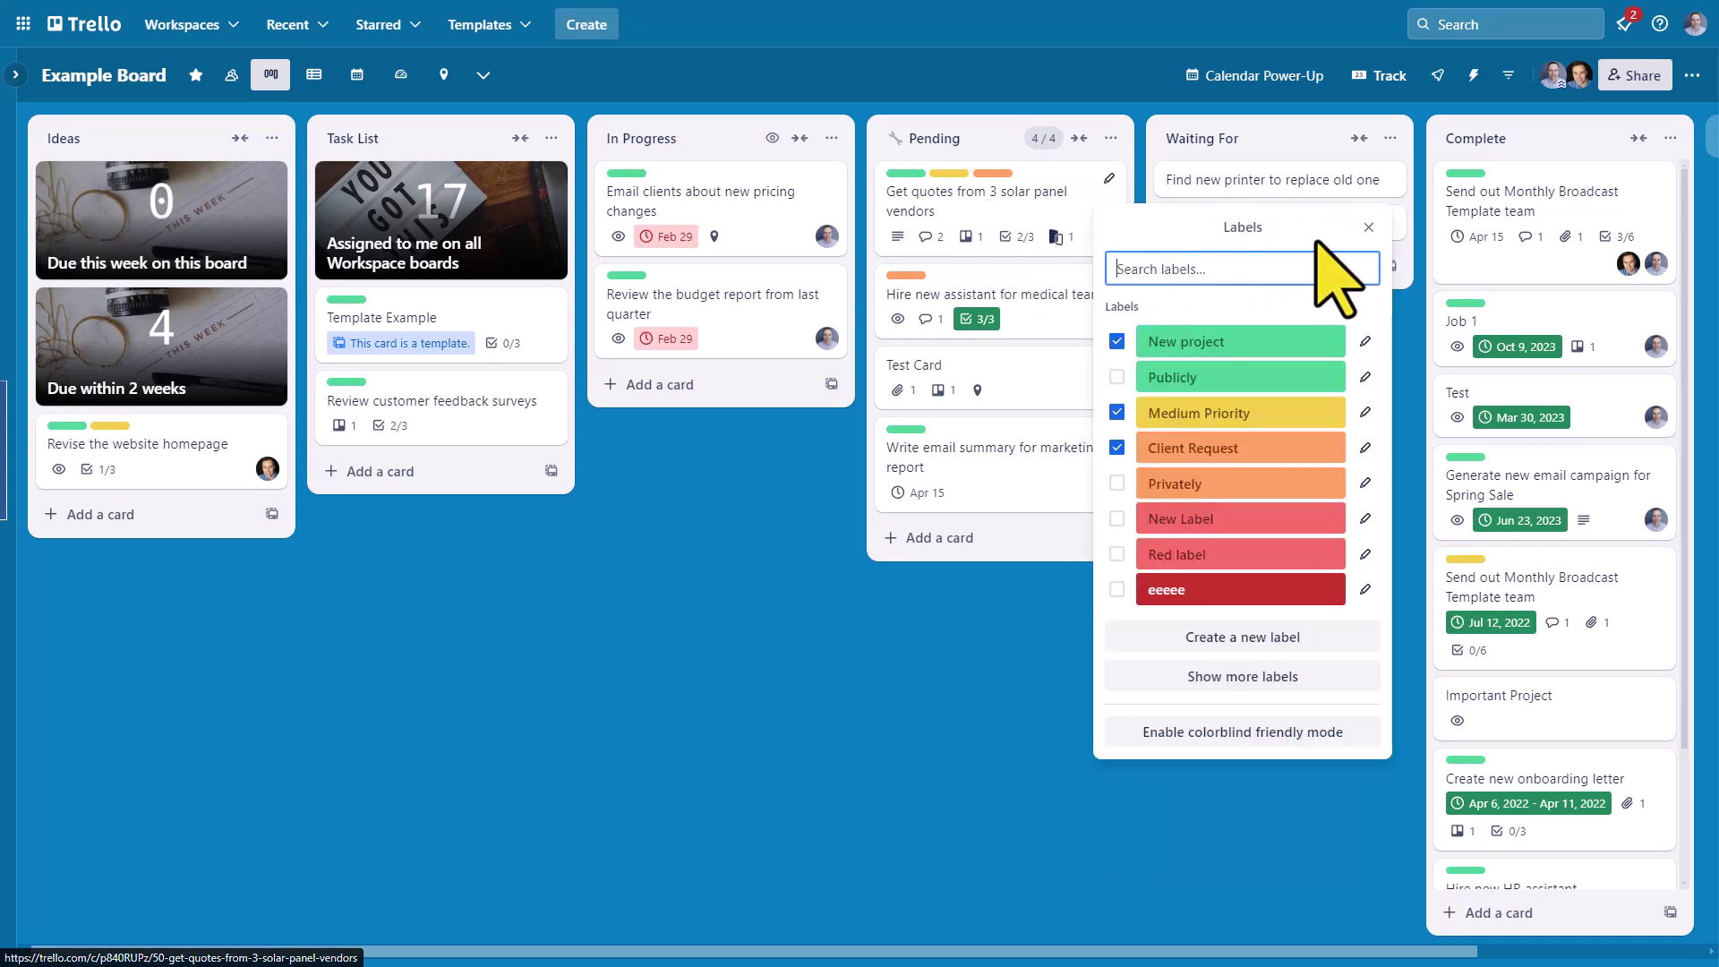
click(1368, 227)
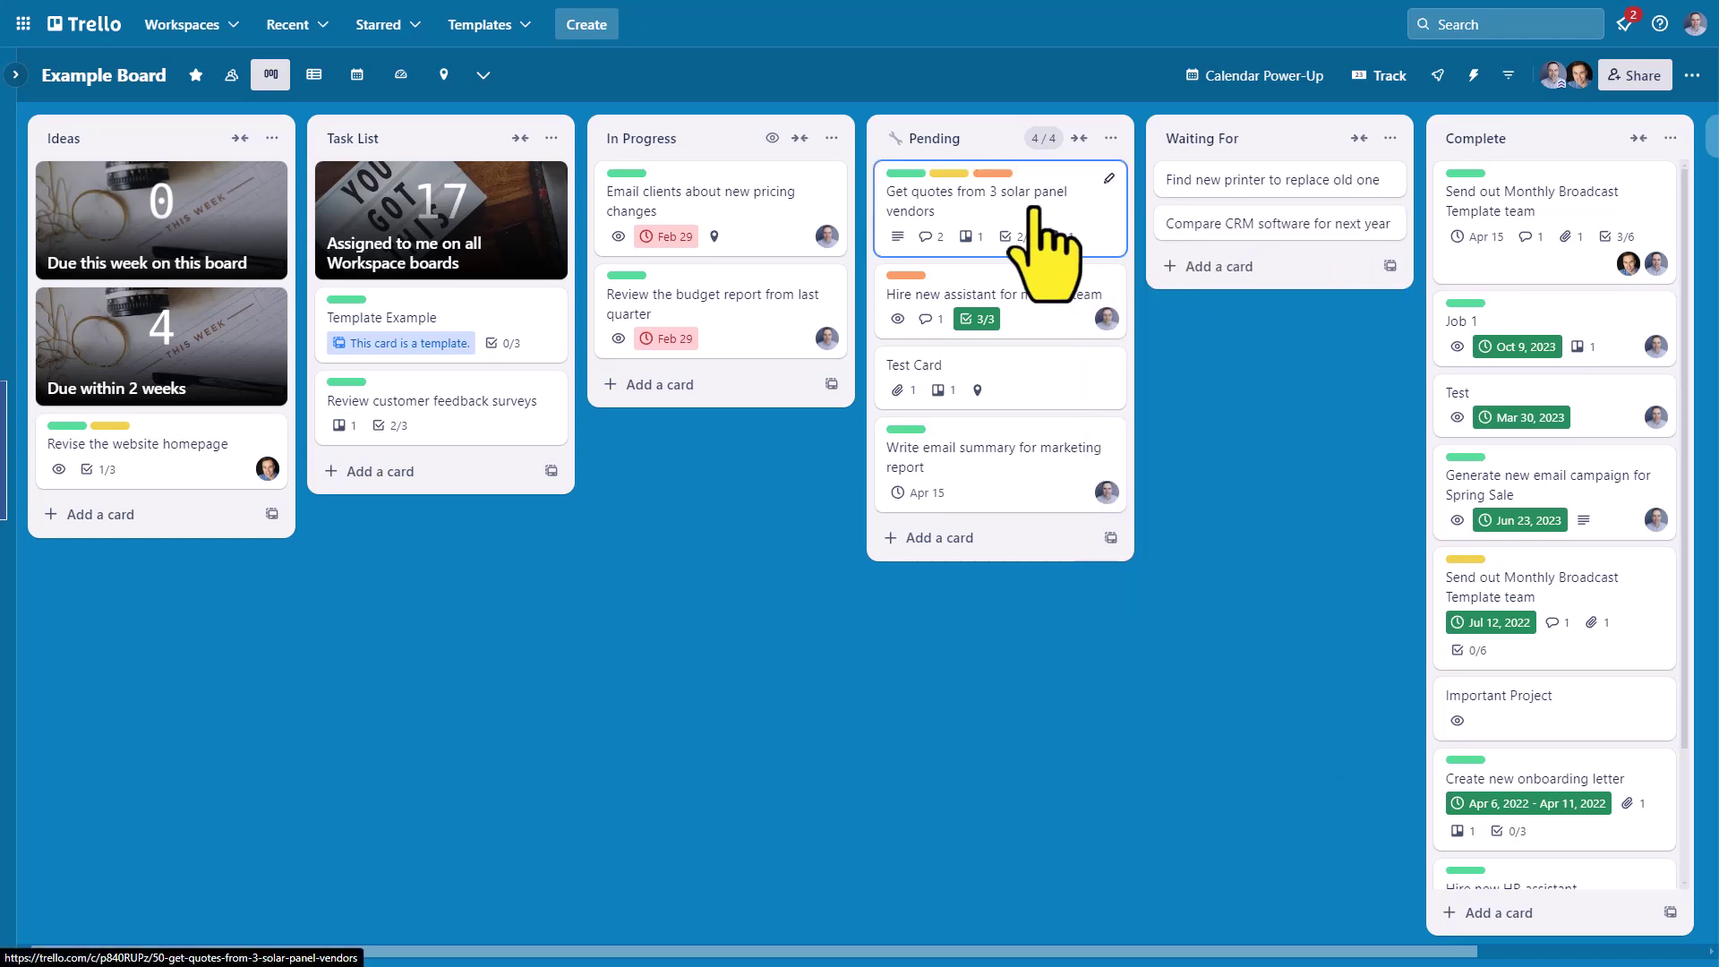
key(m)
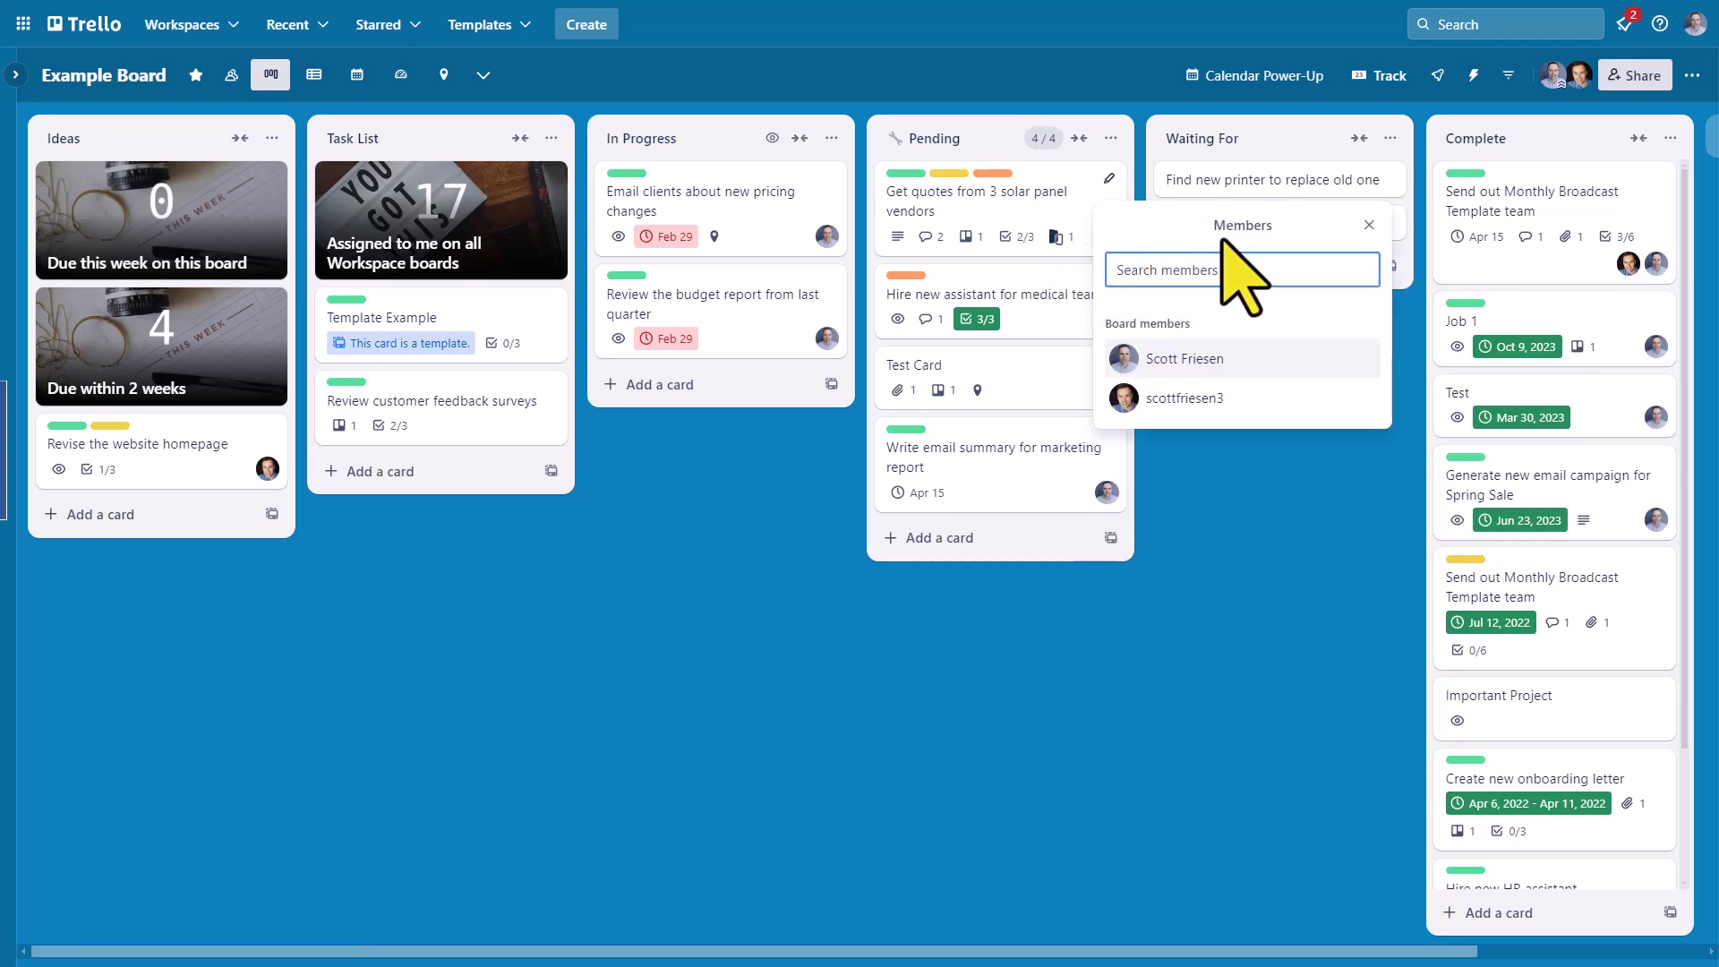
click(1369, 227)
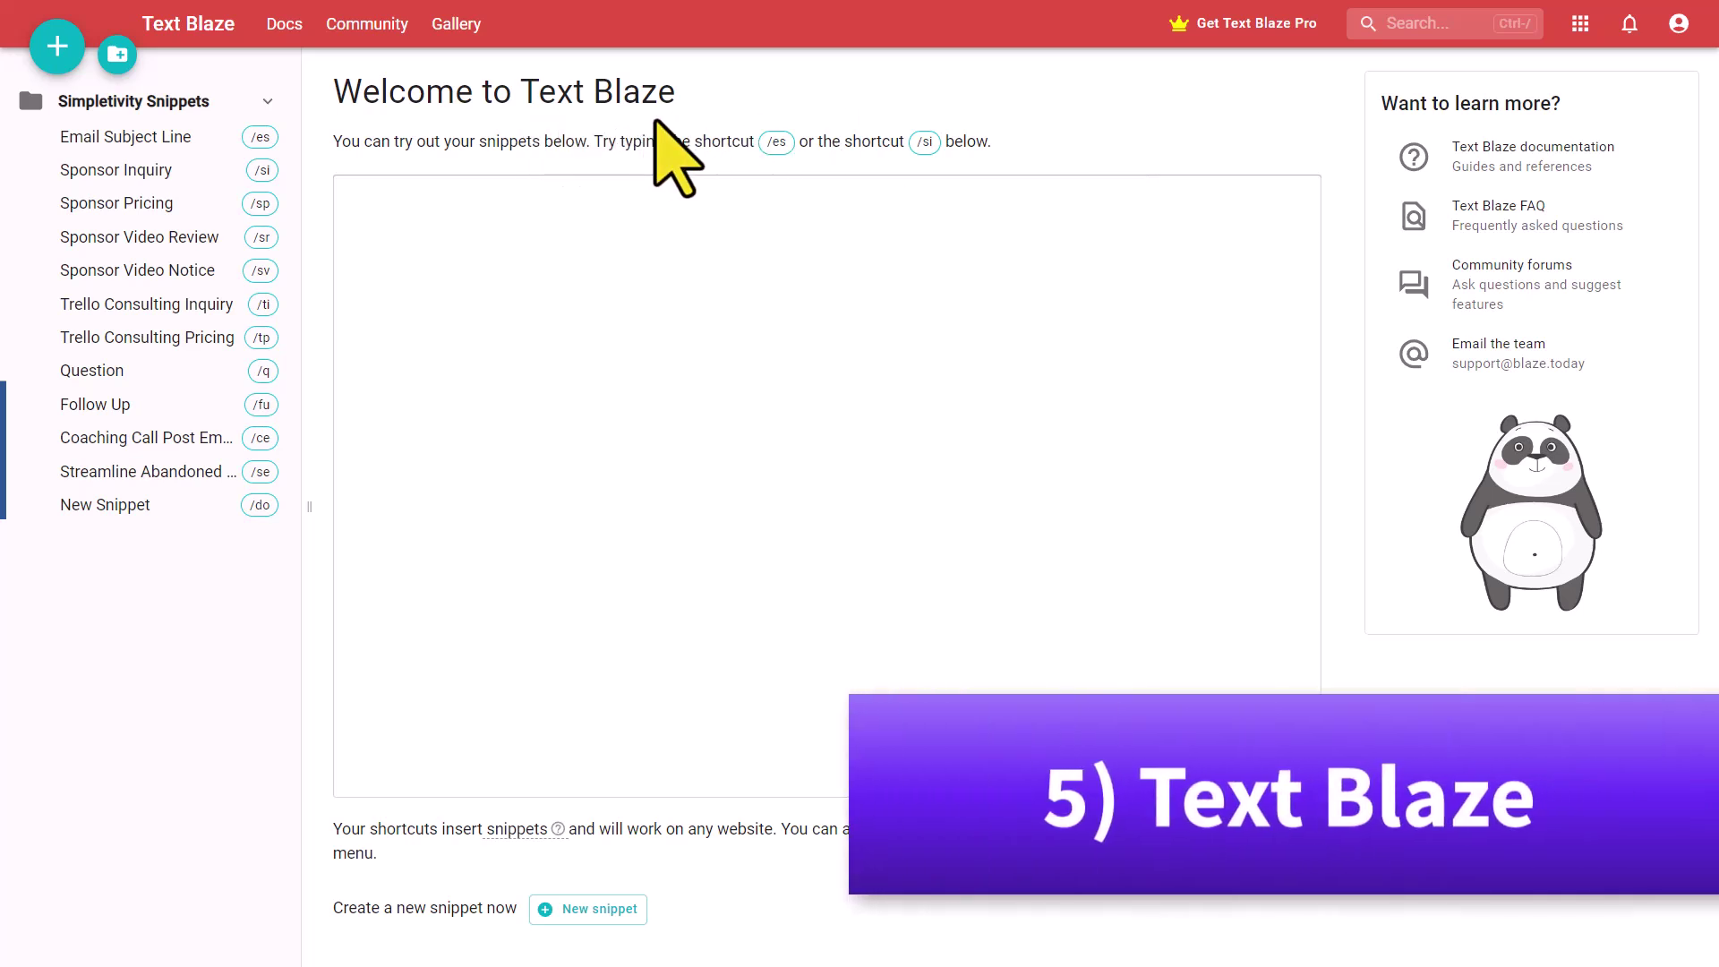
- Place the cursor in the empty snippet try-out box on the Welcome page
click(422, 199)
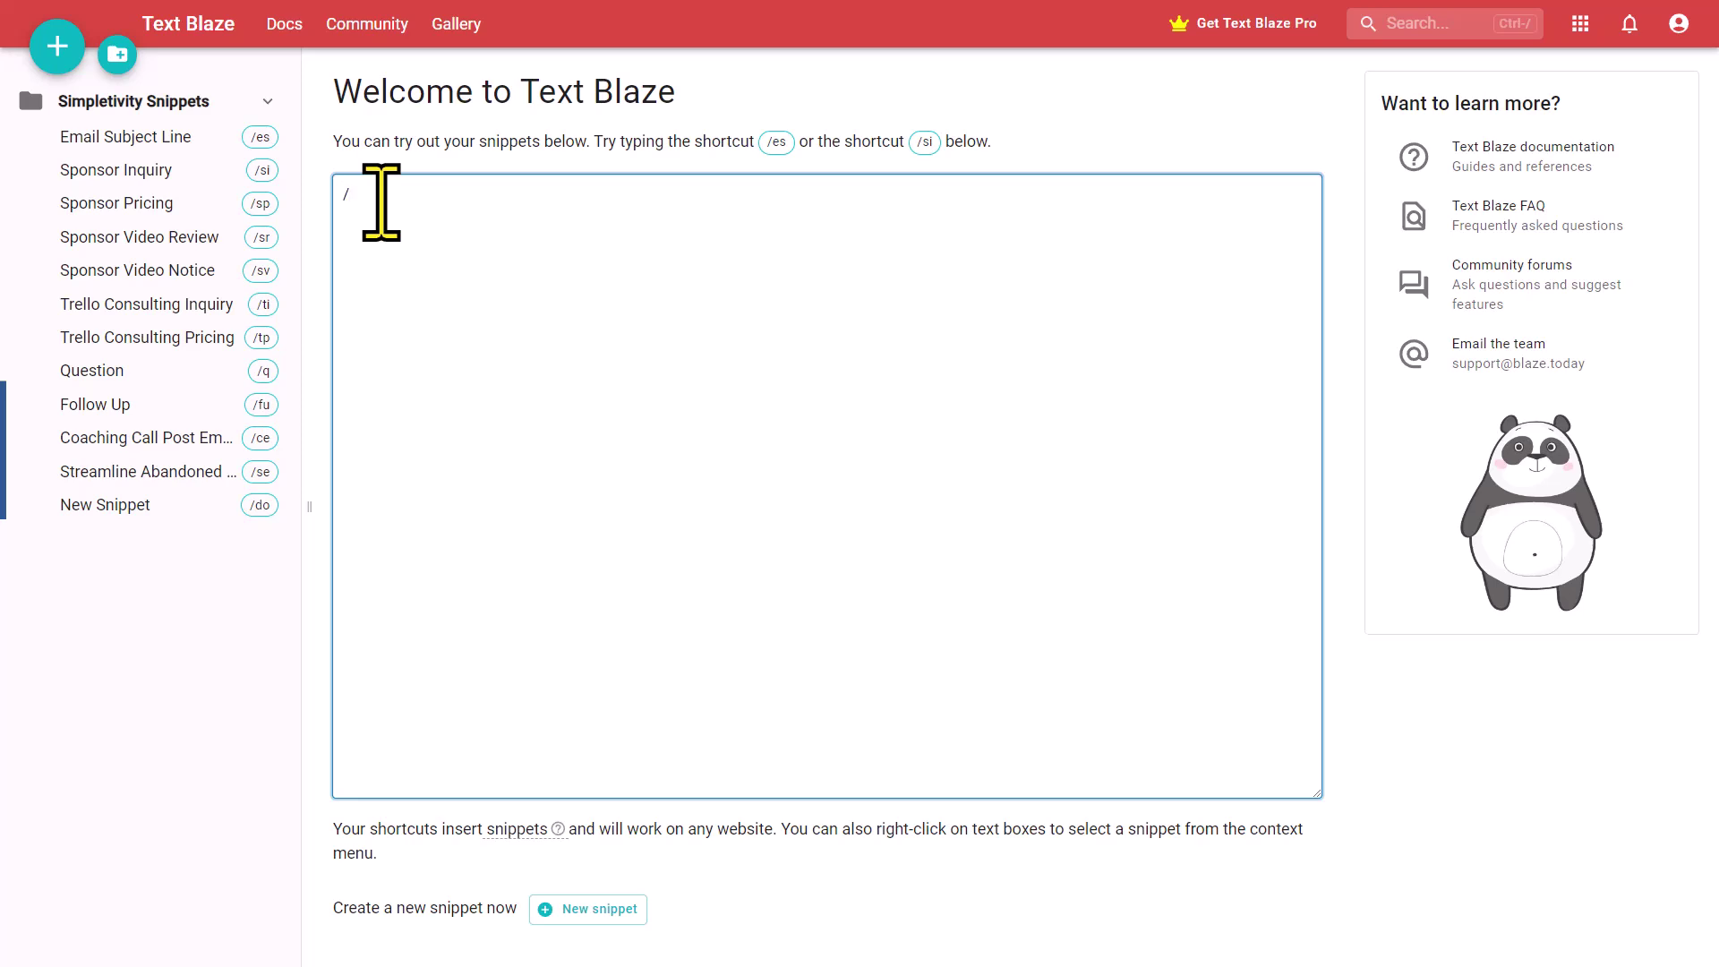
- Expand the /ce snippet in the try-out box, then open Coaching Call Post Email in the editor
text(ce)
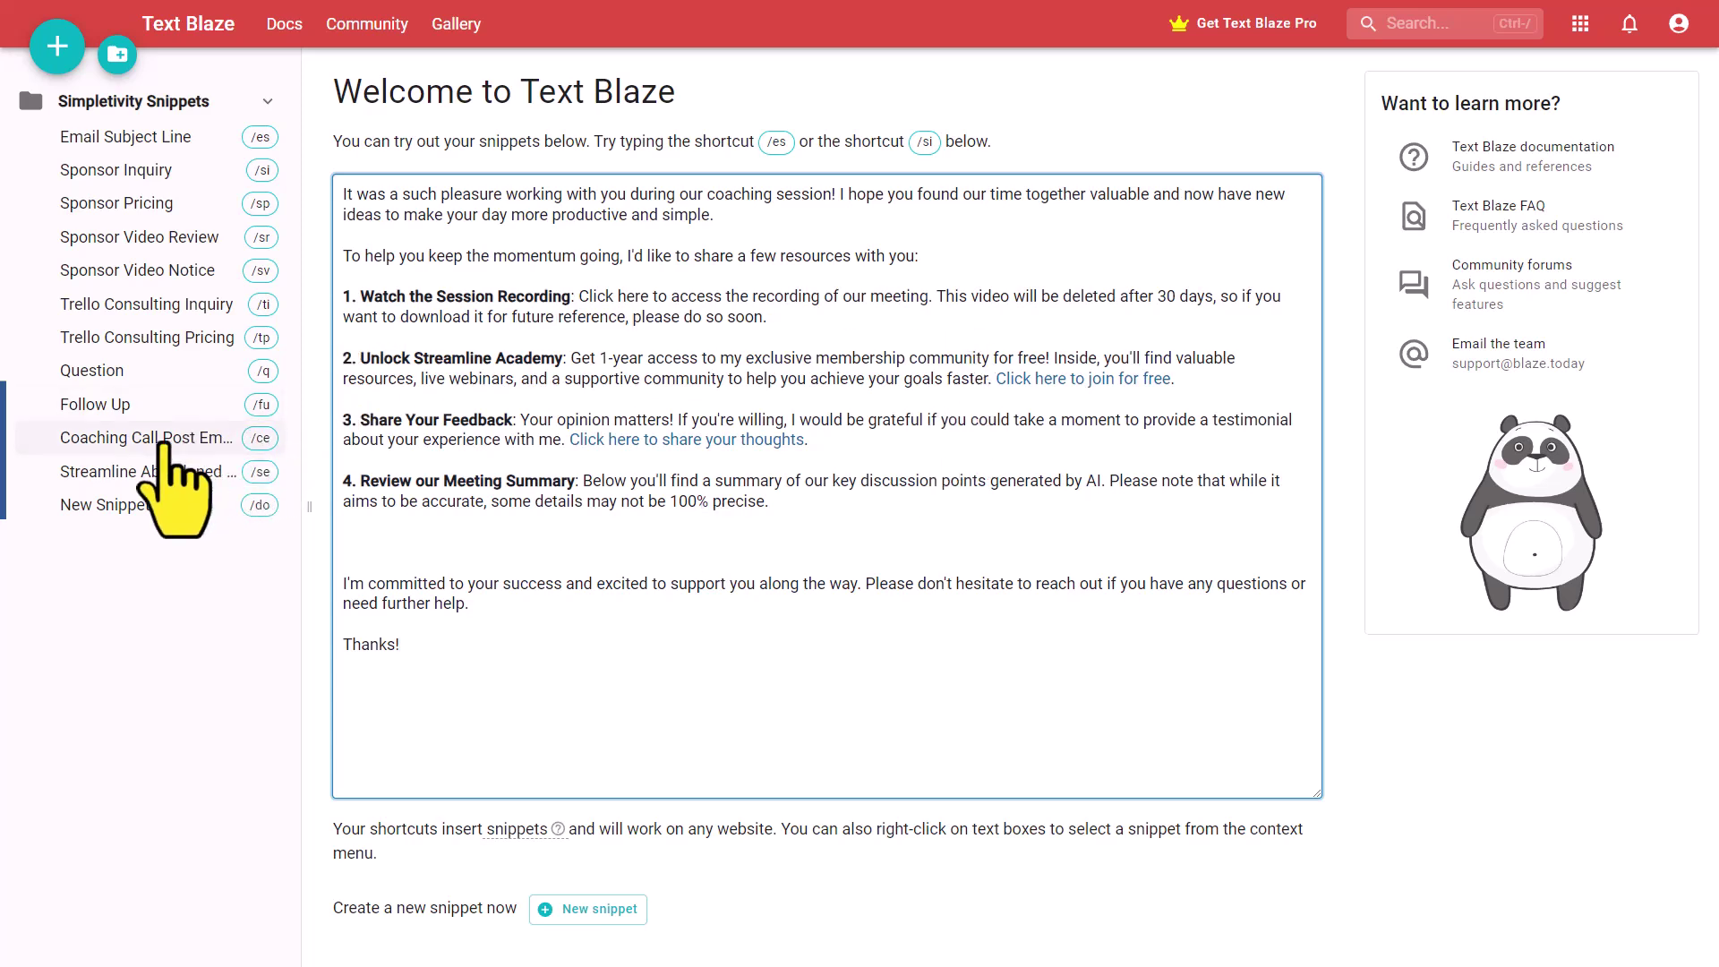
click(147, 439)
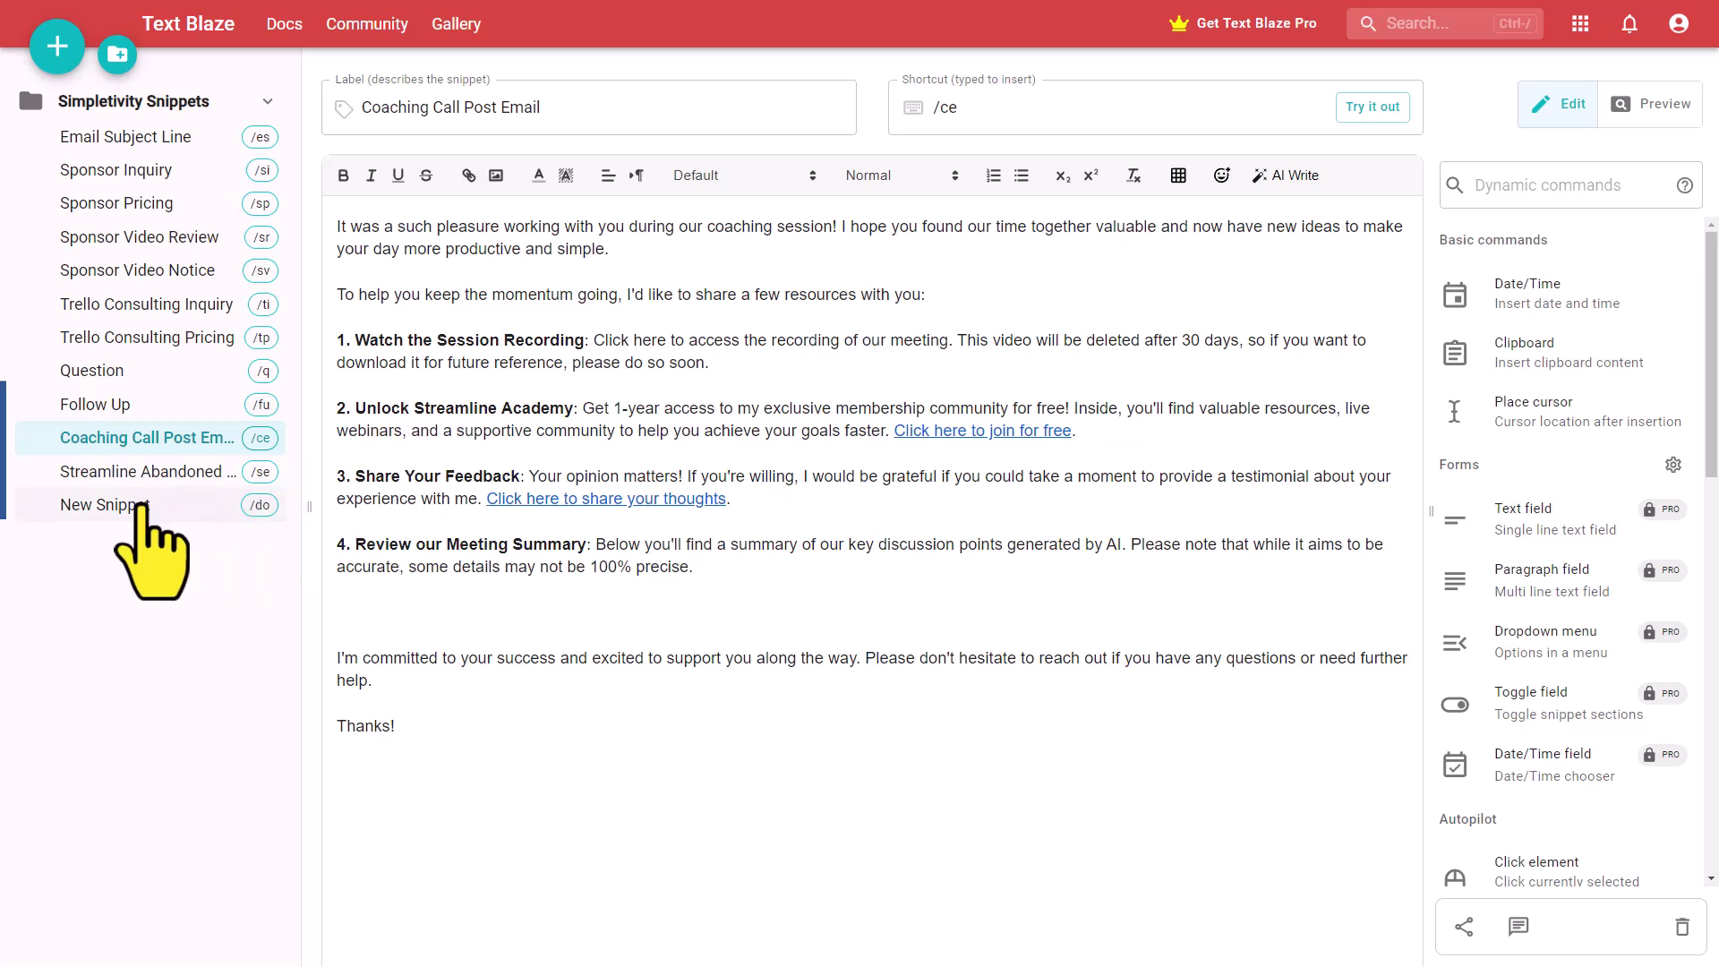
- View the New Snippet (/do) date command, then go back to the Welcome page
click(136, 506)
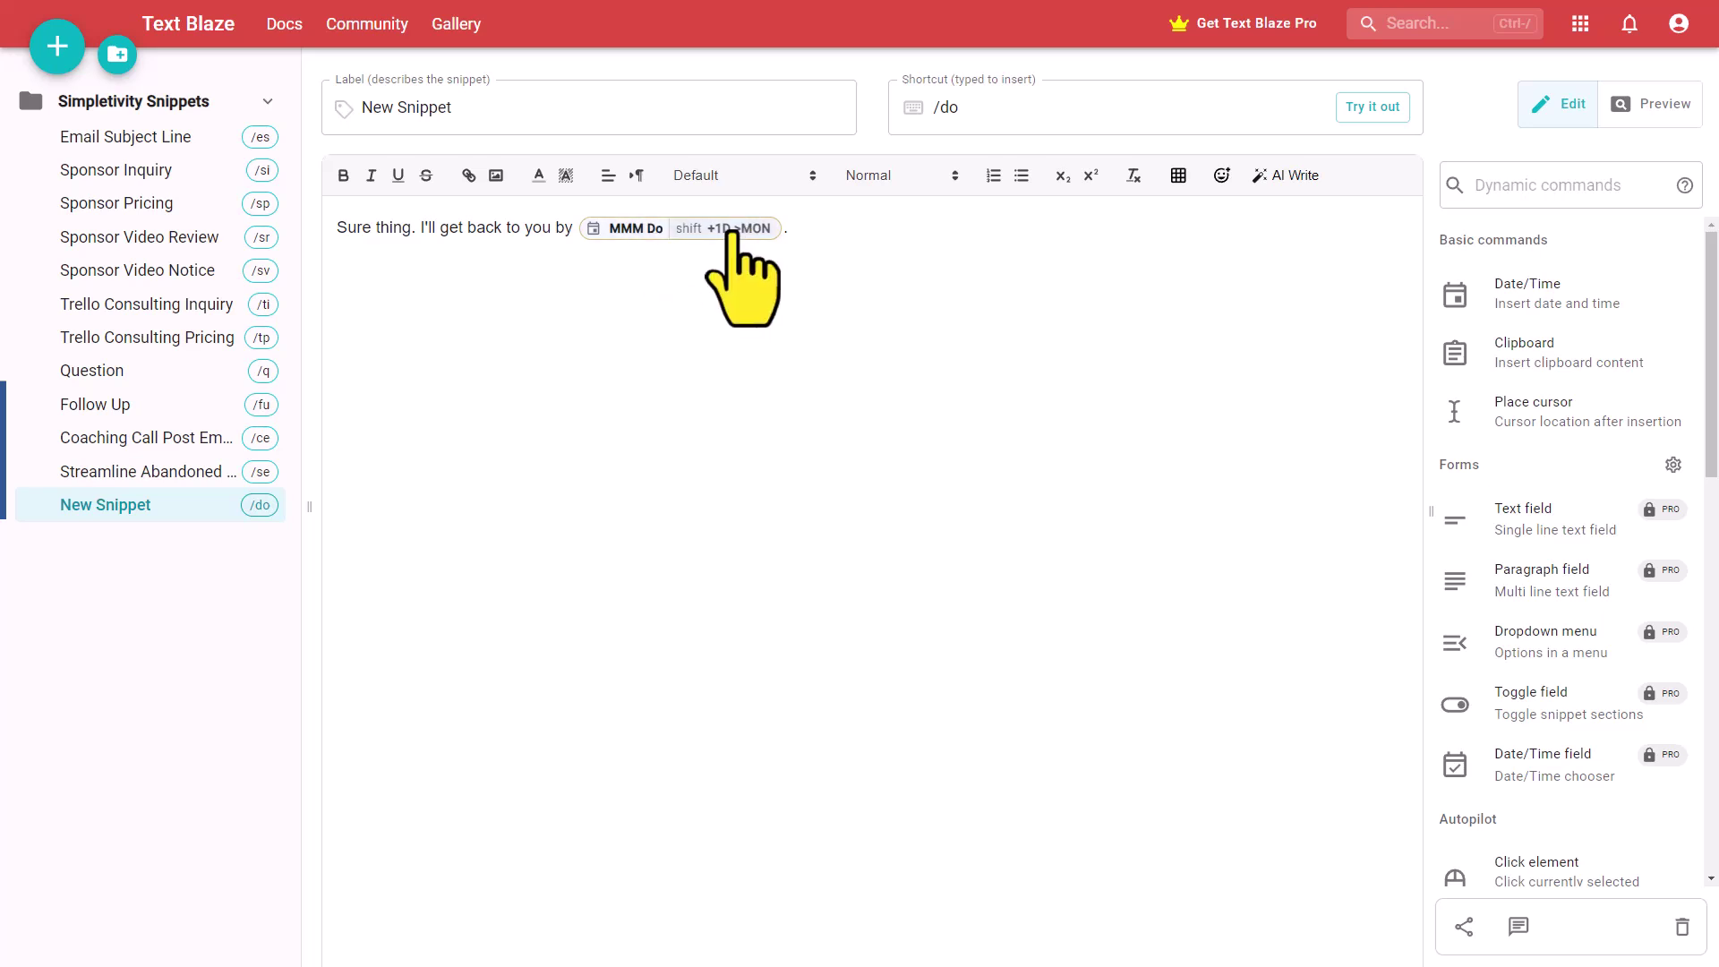
click(184, 25)
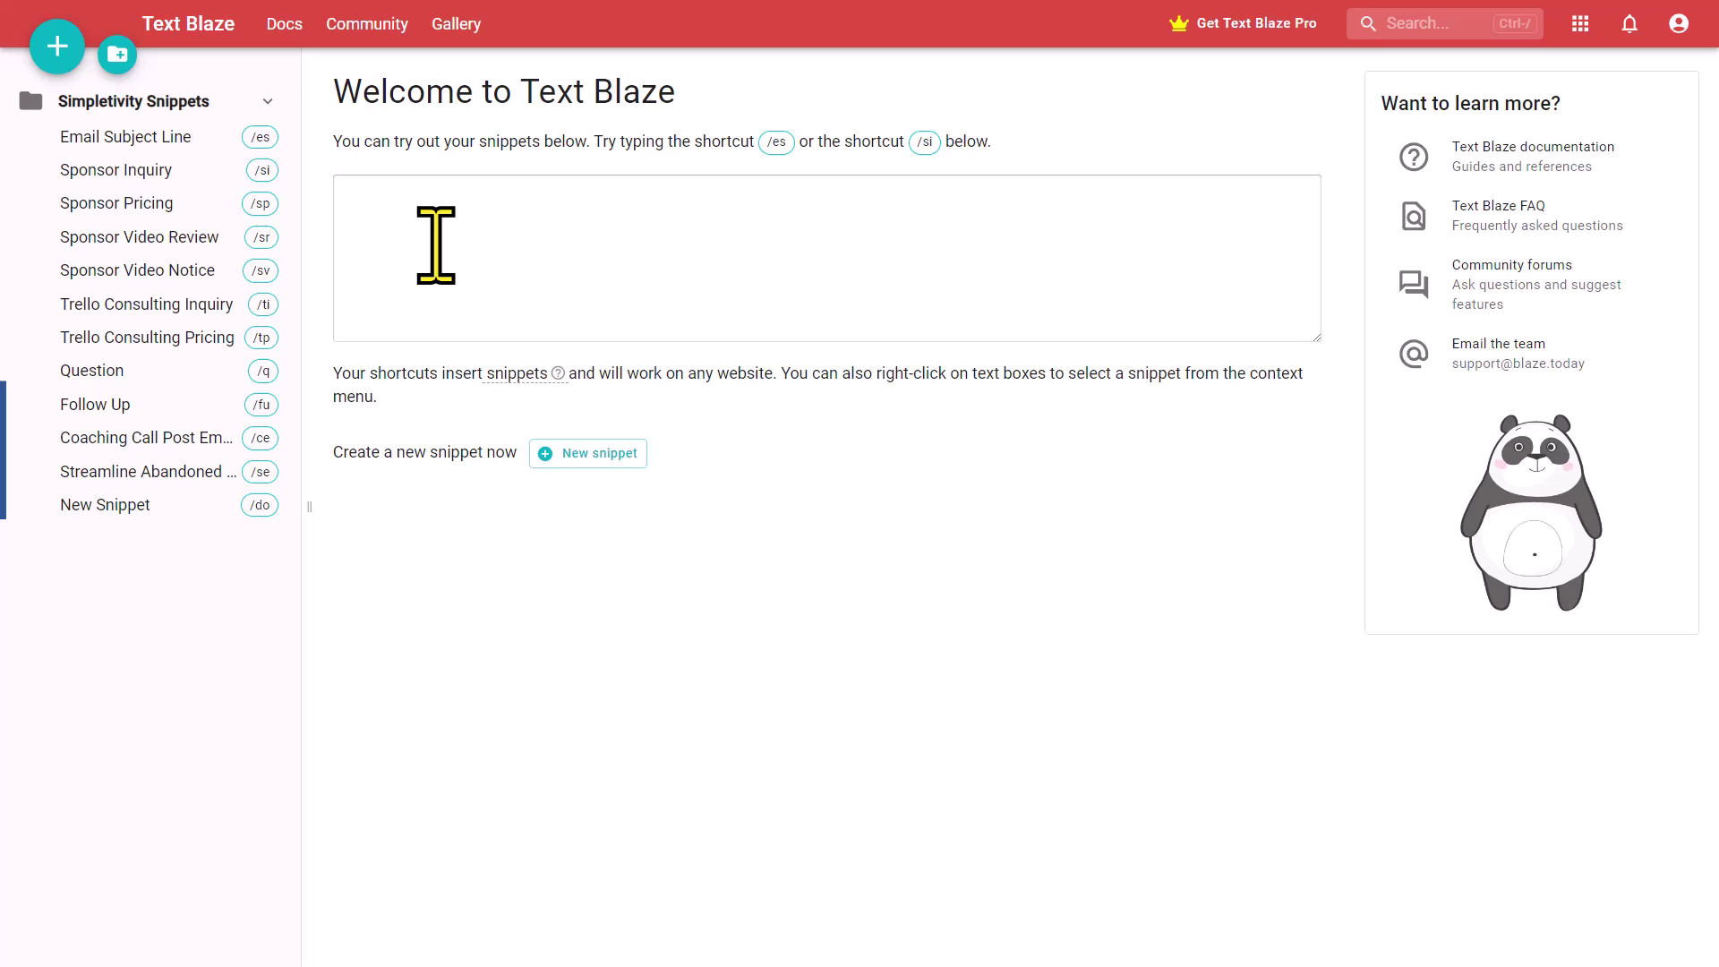
- Type /si in the try-out box to expand the reply 'Sure thing. I'll get back to you by Apr 15th.'
click(410, 224)
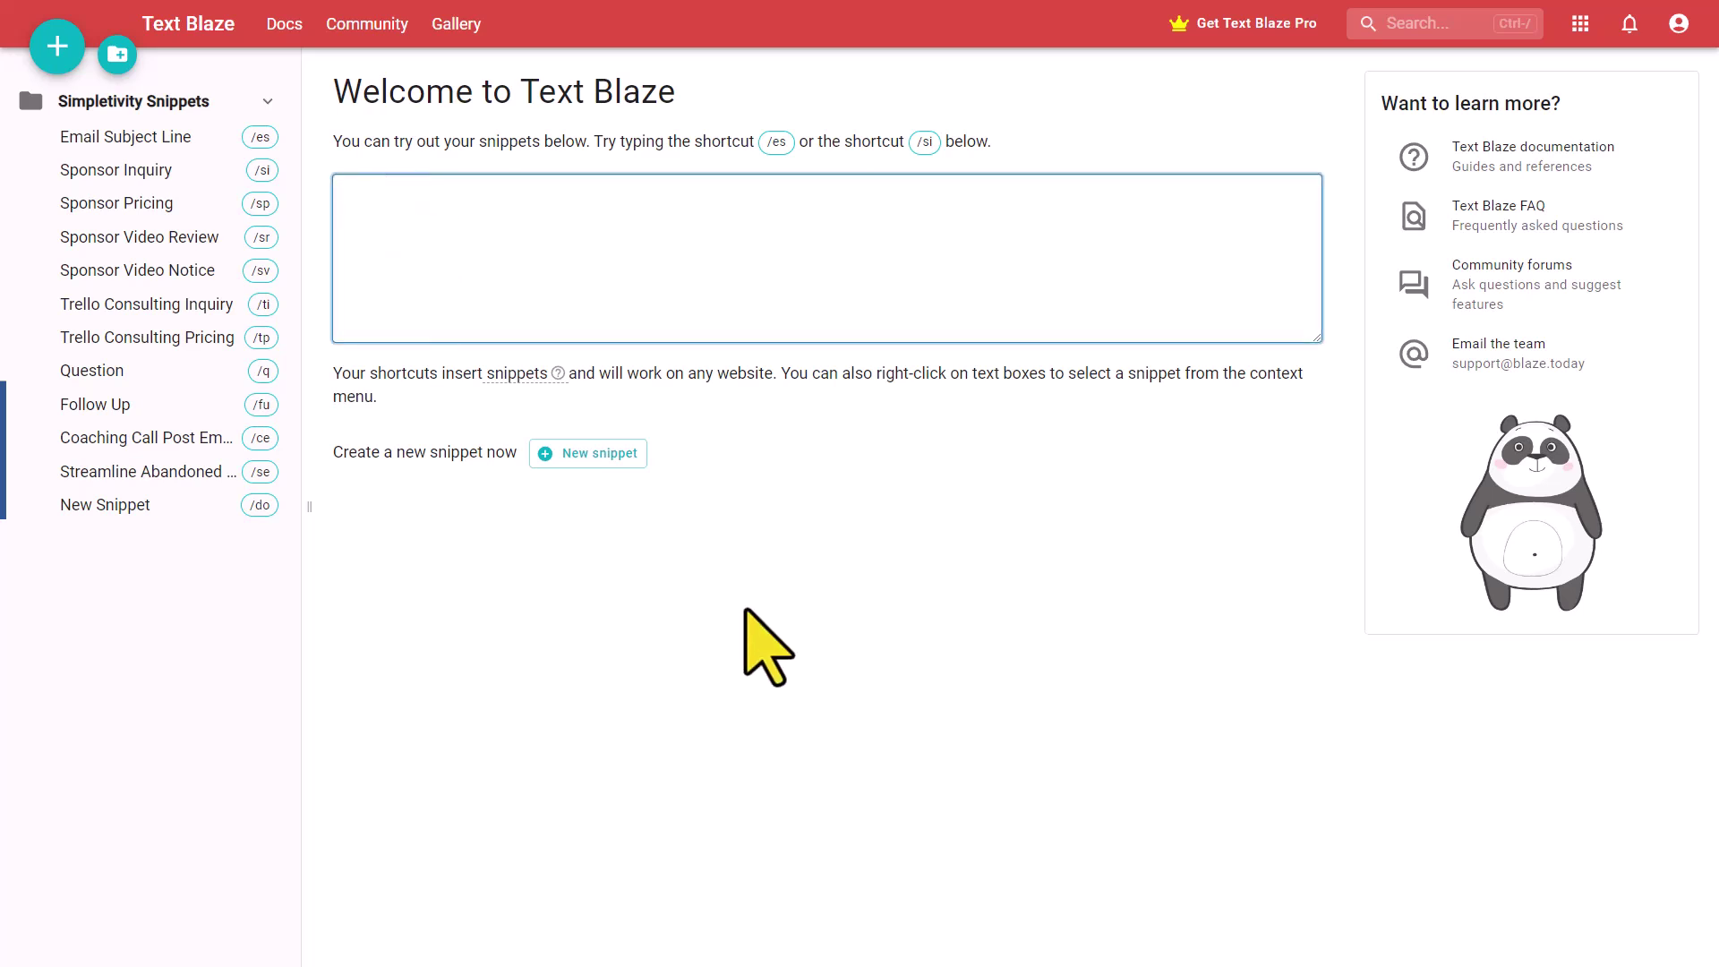
text(/si)
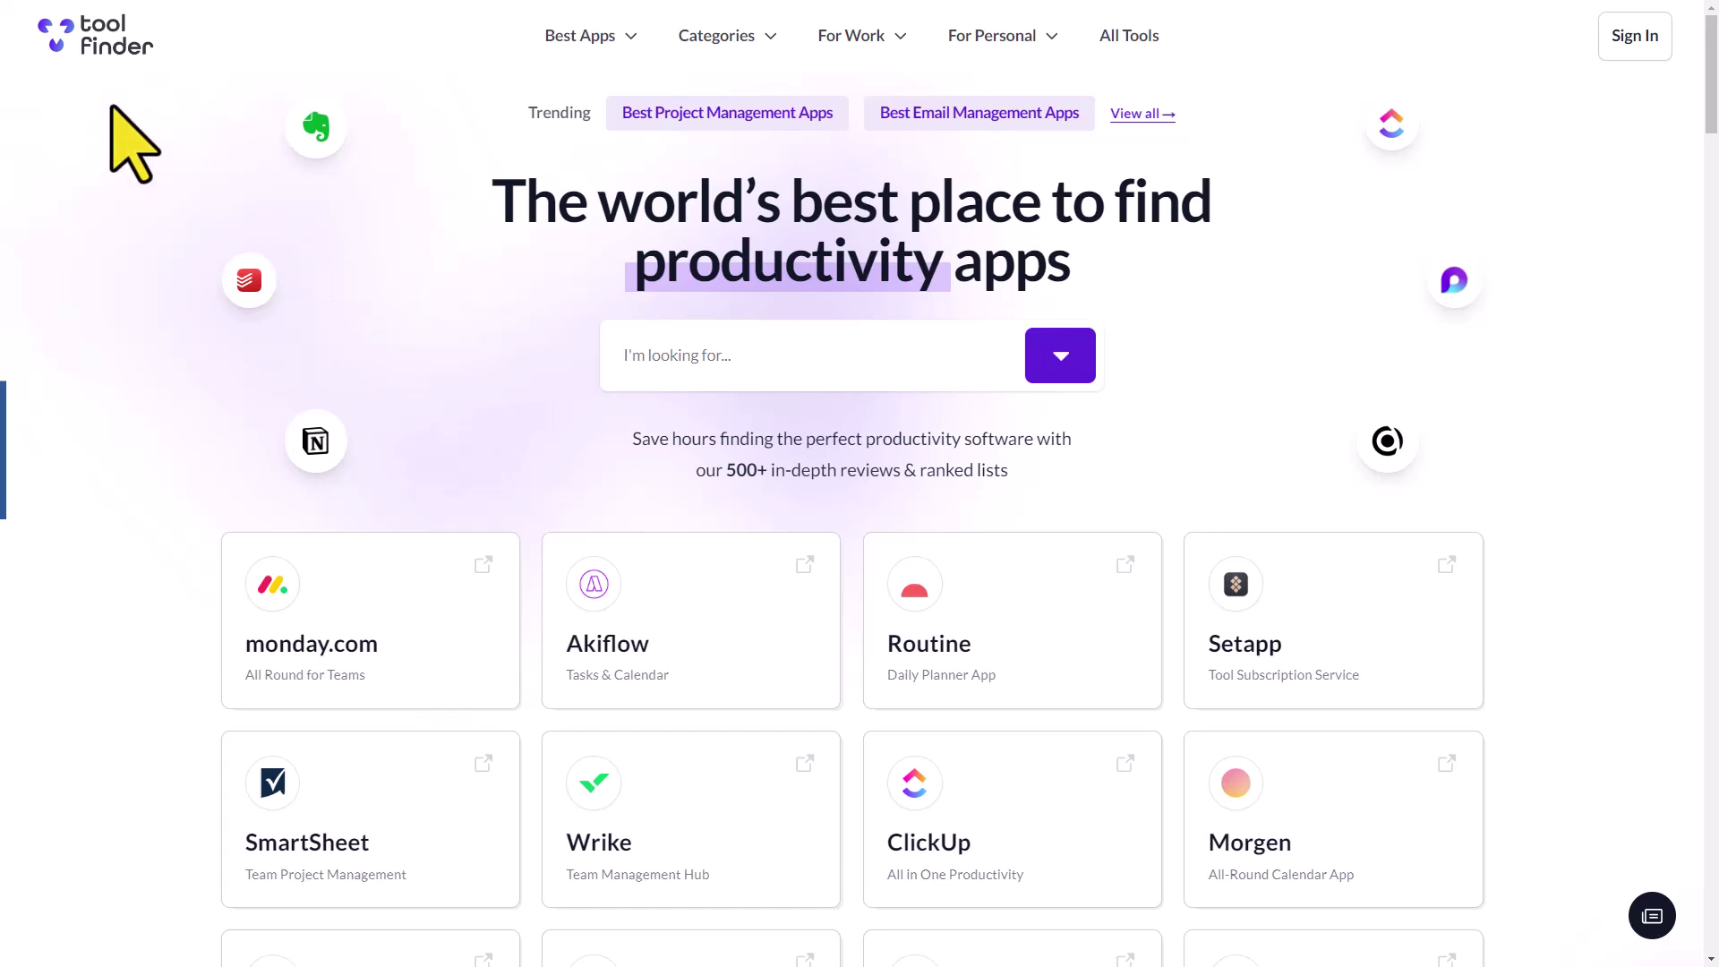
- Browse Tool Finder's app categories and open the SaneBox review, rated 8.0
scroll(1561, 452, down, 8)
scroll(1569, 453, up, 7)
scroll(1547, 415, up, 3)
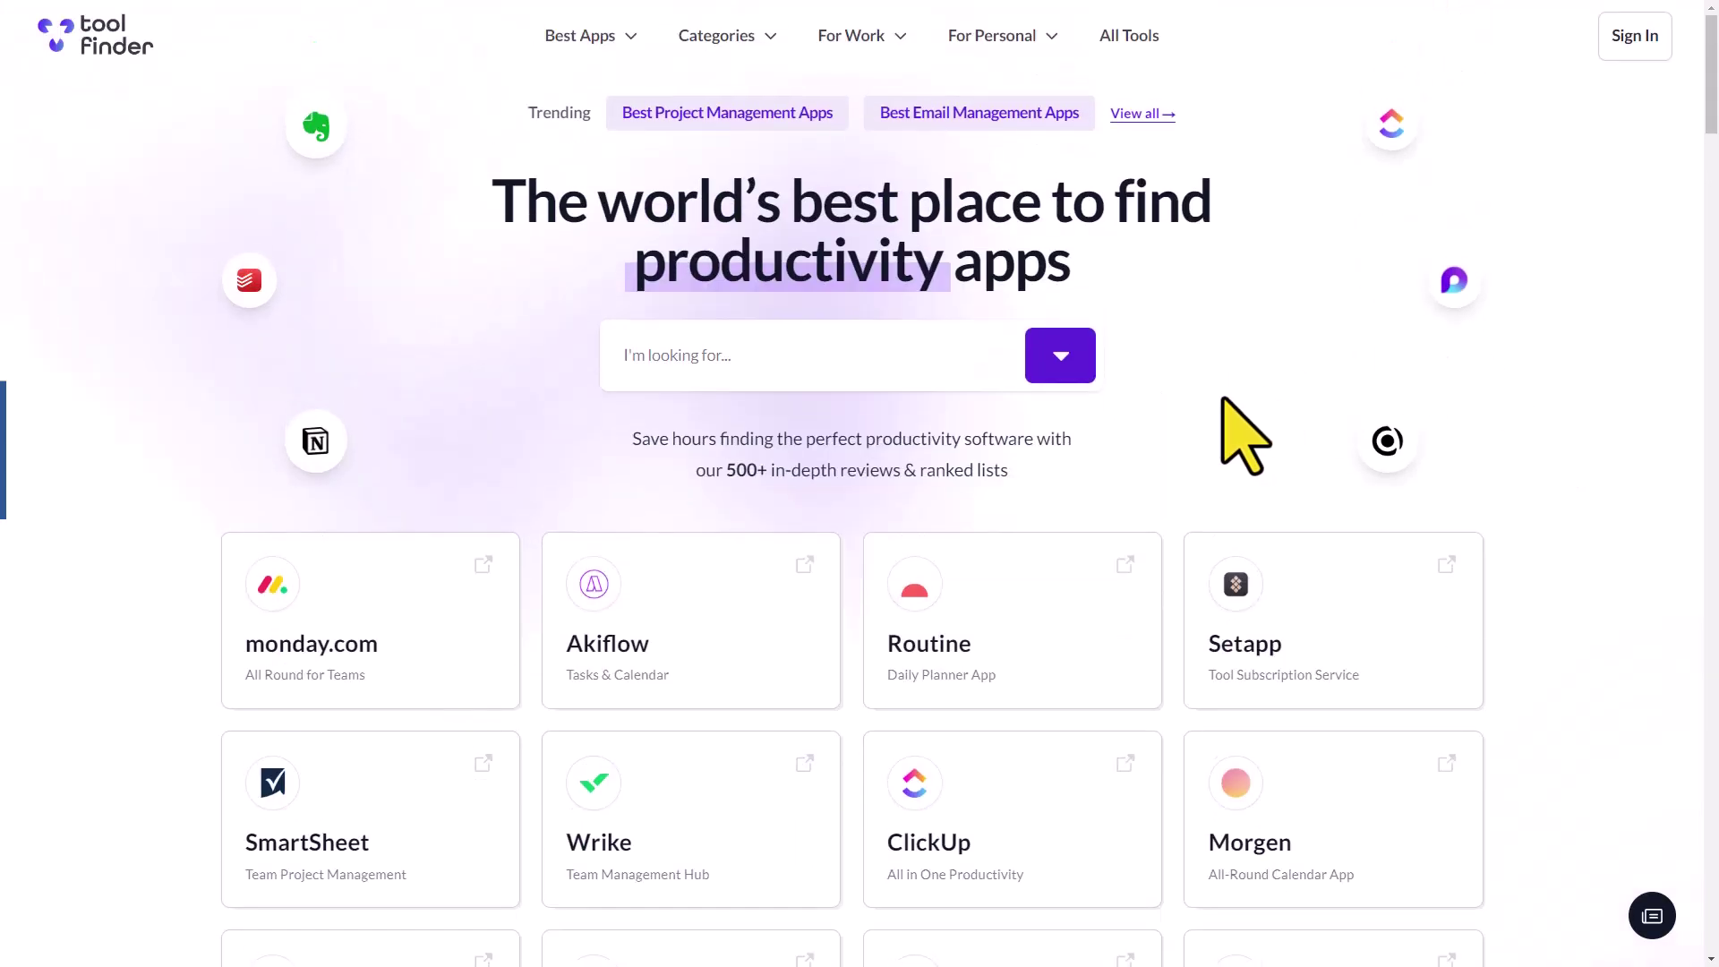
click(1032, 362)
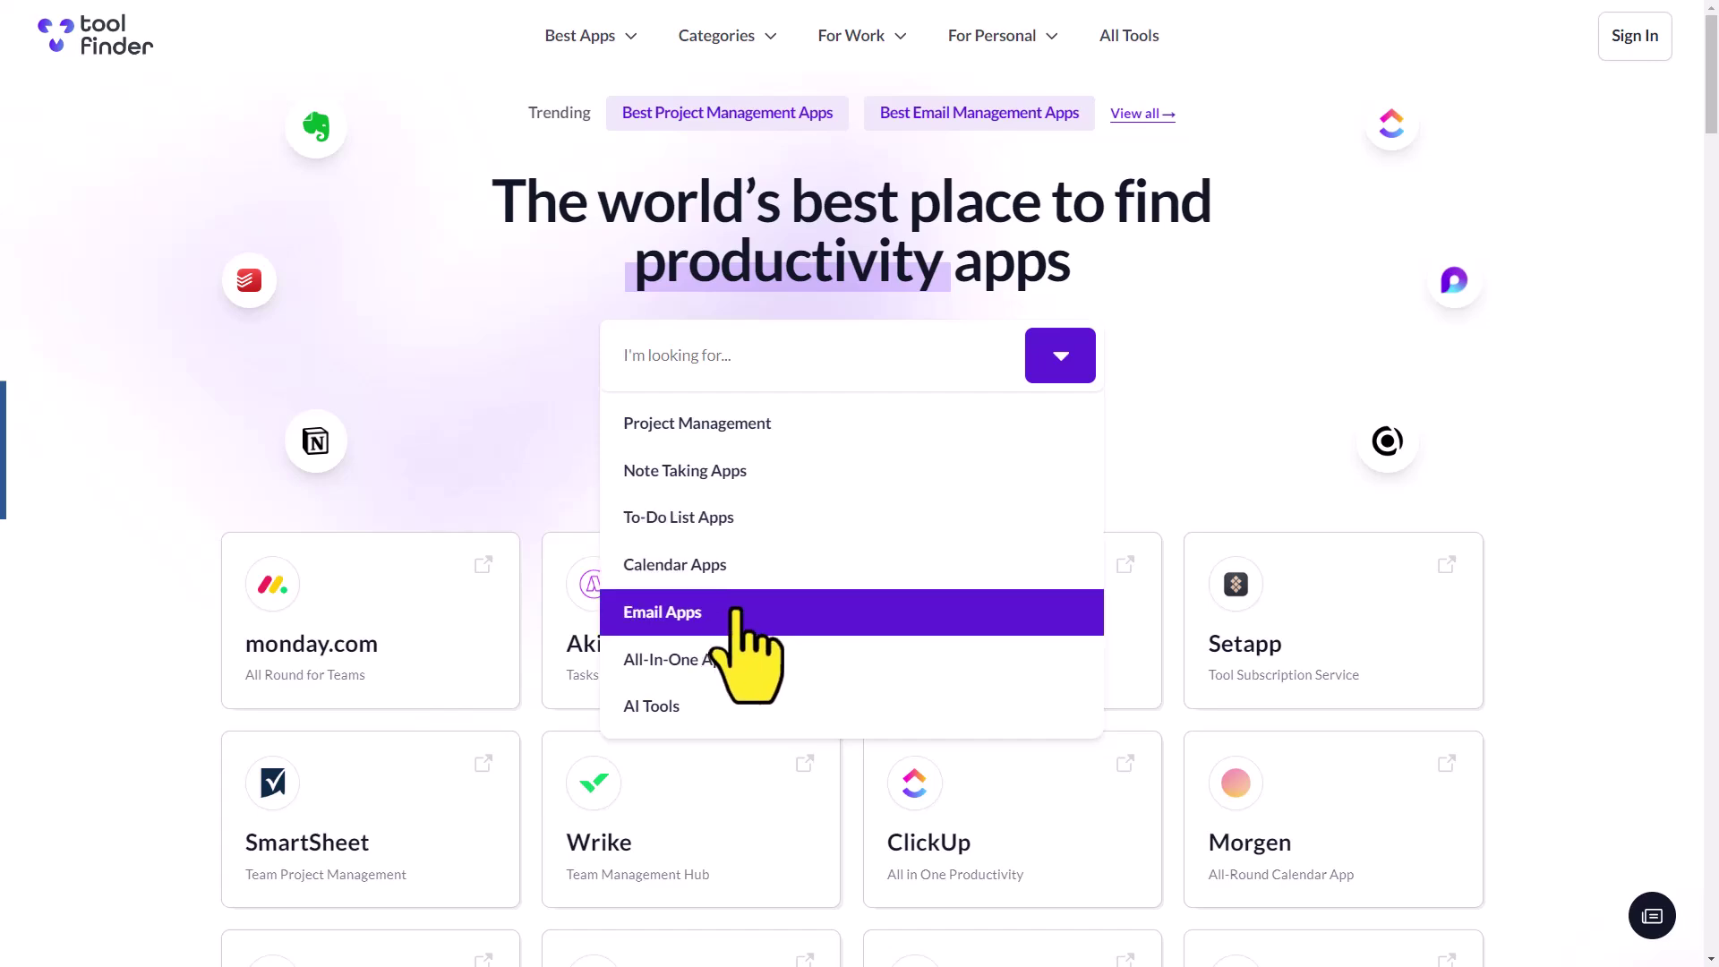
scroll(743, 609, down, 4)
click(1001, 637)
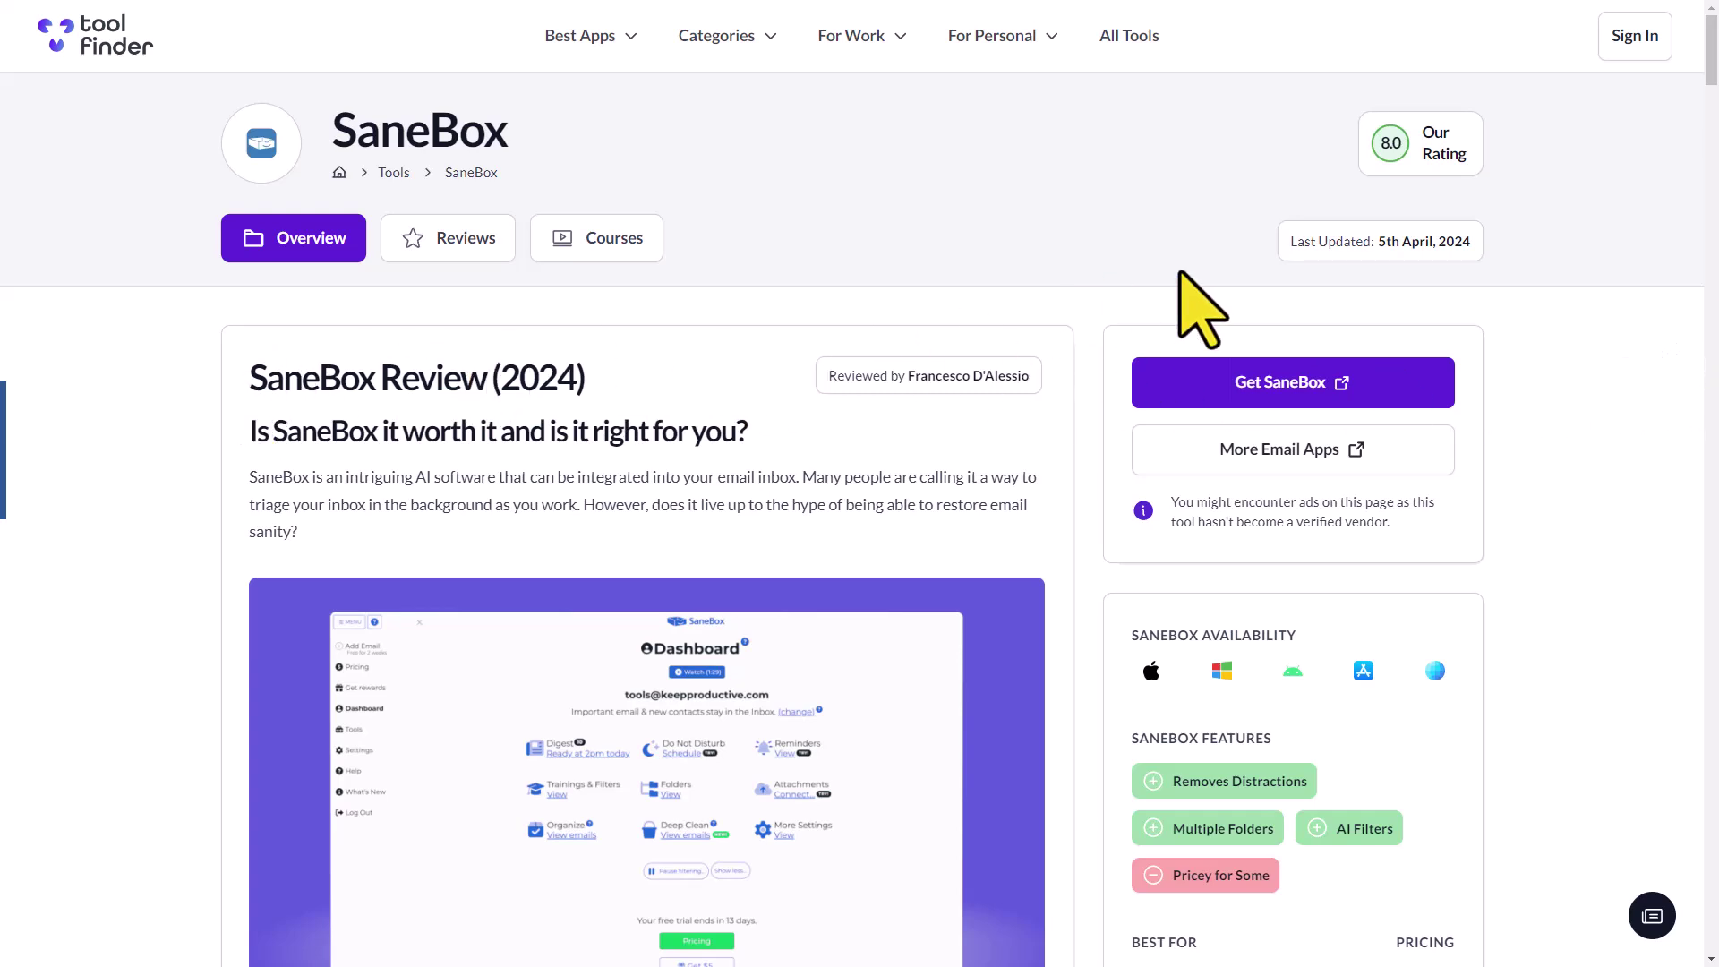
scroll(1671, 511, down, 5)
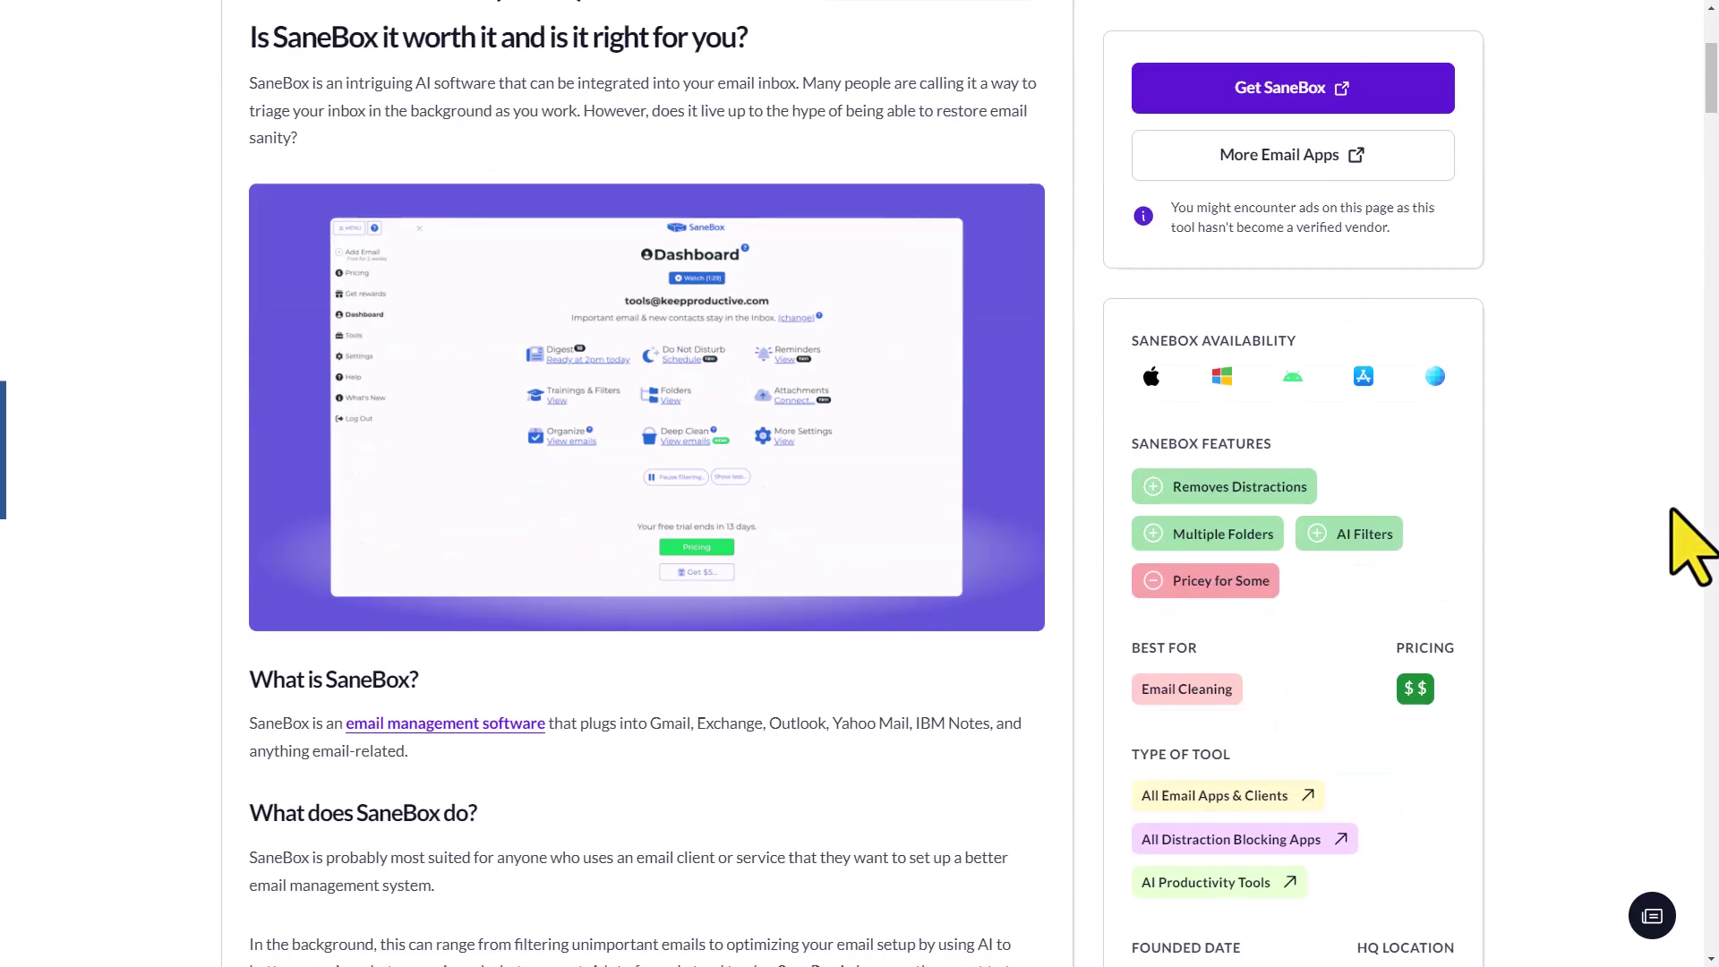